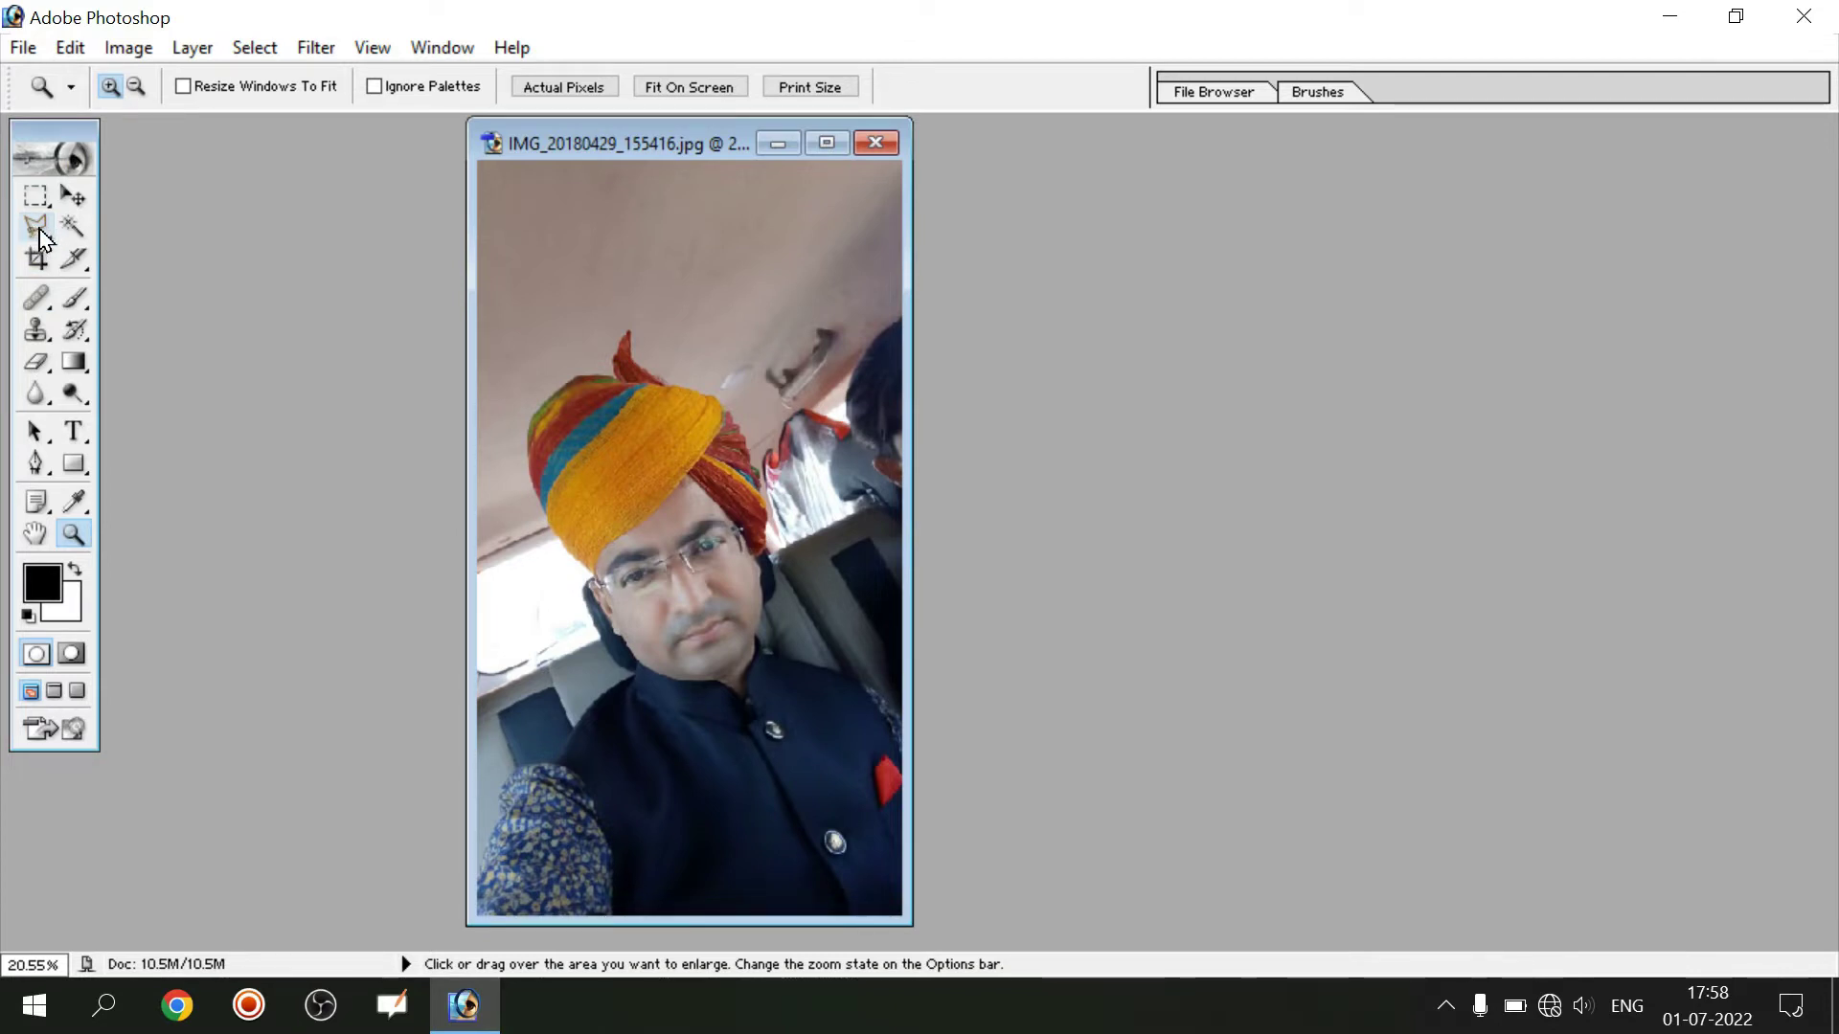
Switch the Lasso tool to the Polygonal Lasso Tool from its flyout
left_click(45, 237)
left_click(45, 238)
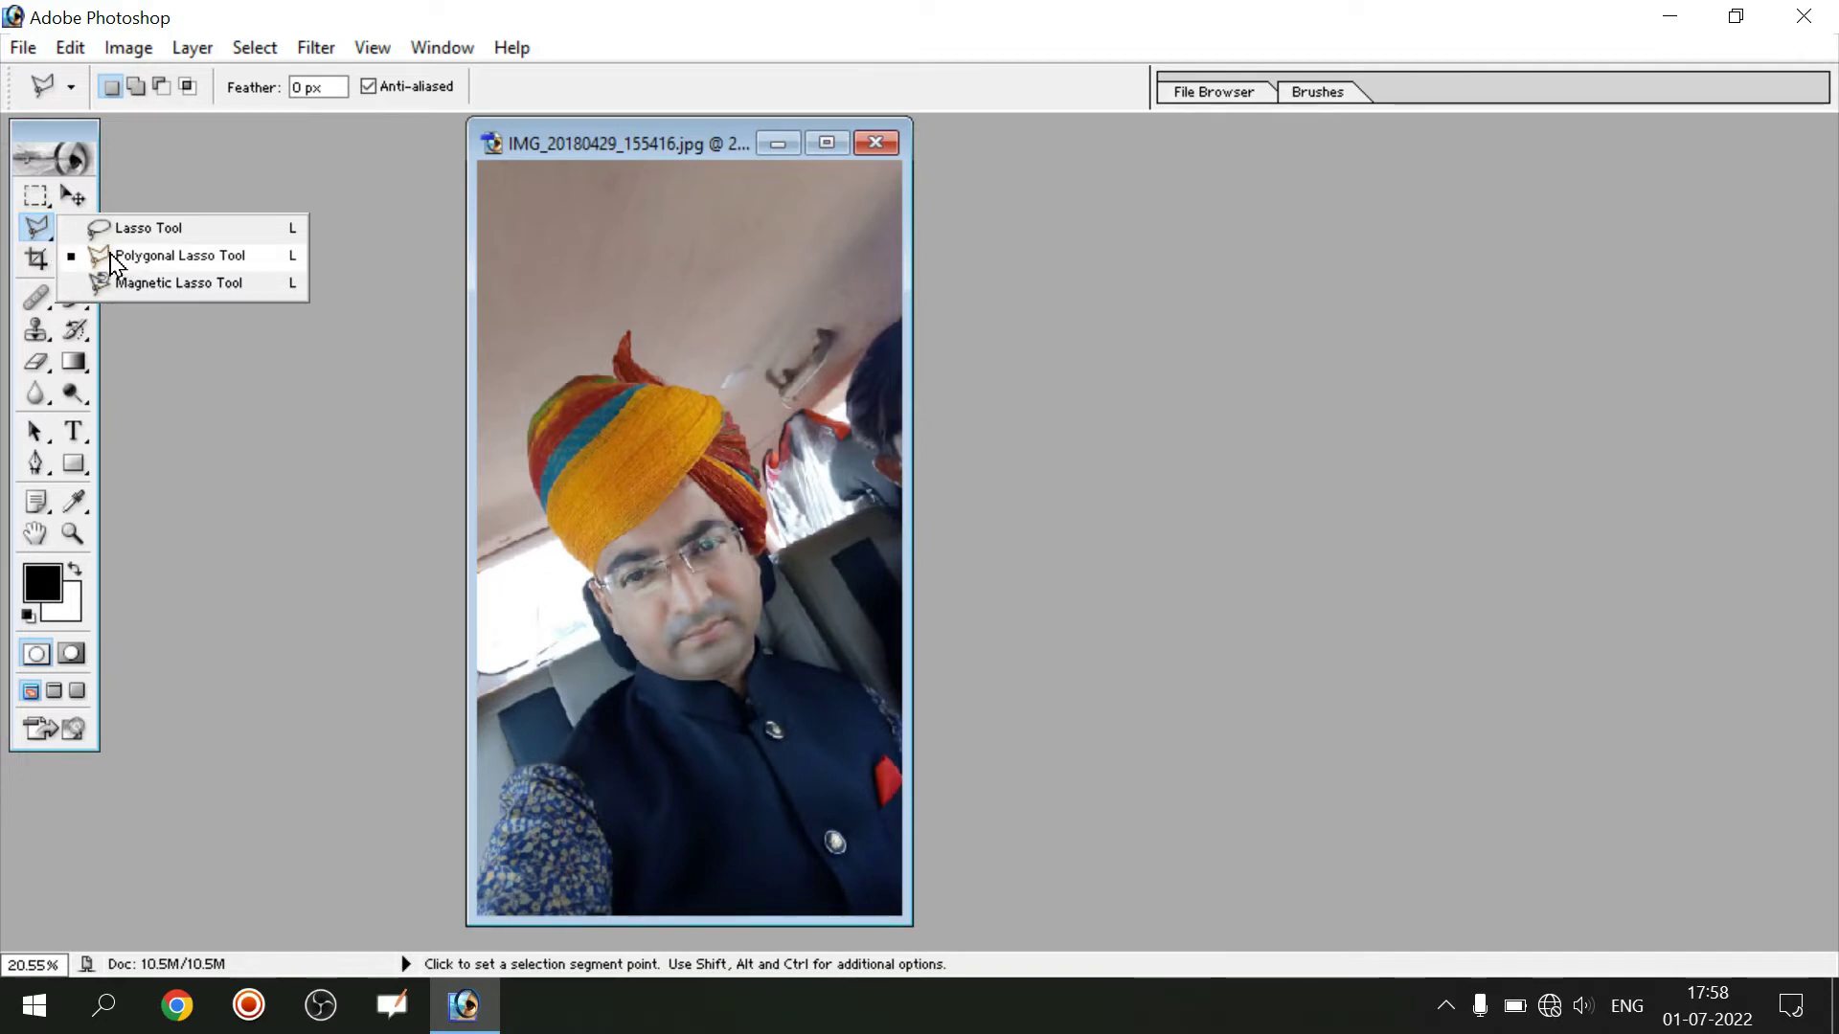
Start the polygonal outline at the man's sleeve, up past his shoulder, neck and face
left_click(117, 257)
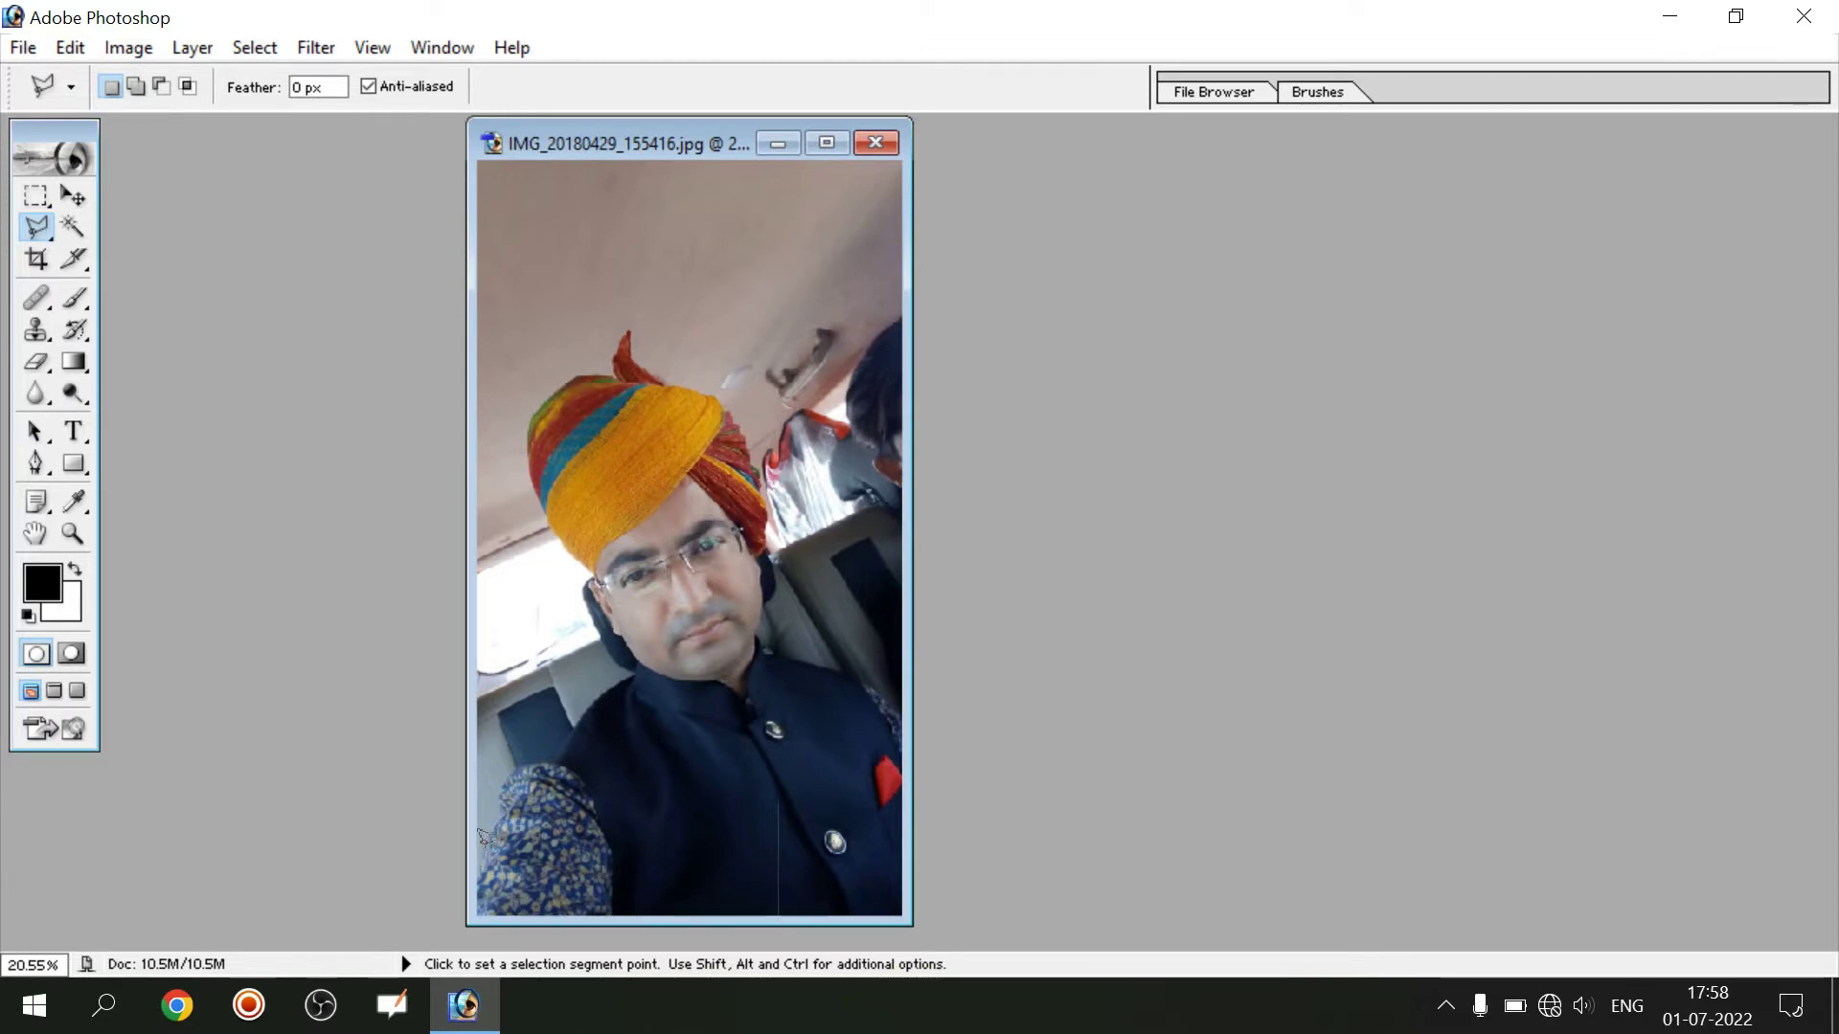
left_click(483, 839)
left_click(510, 777)
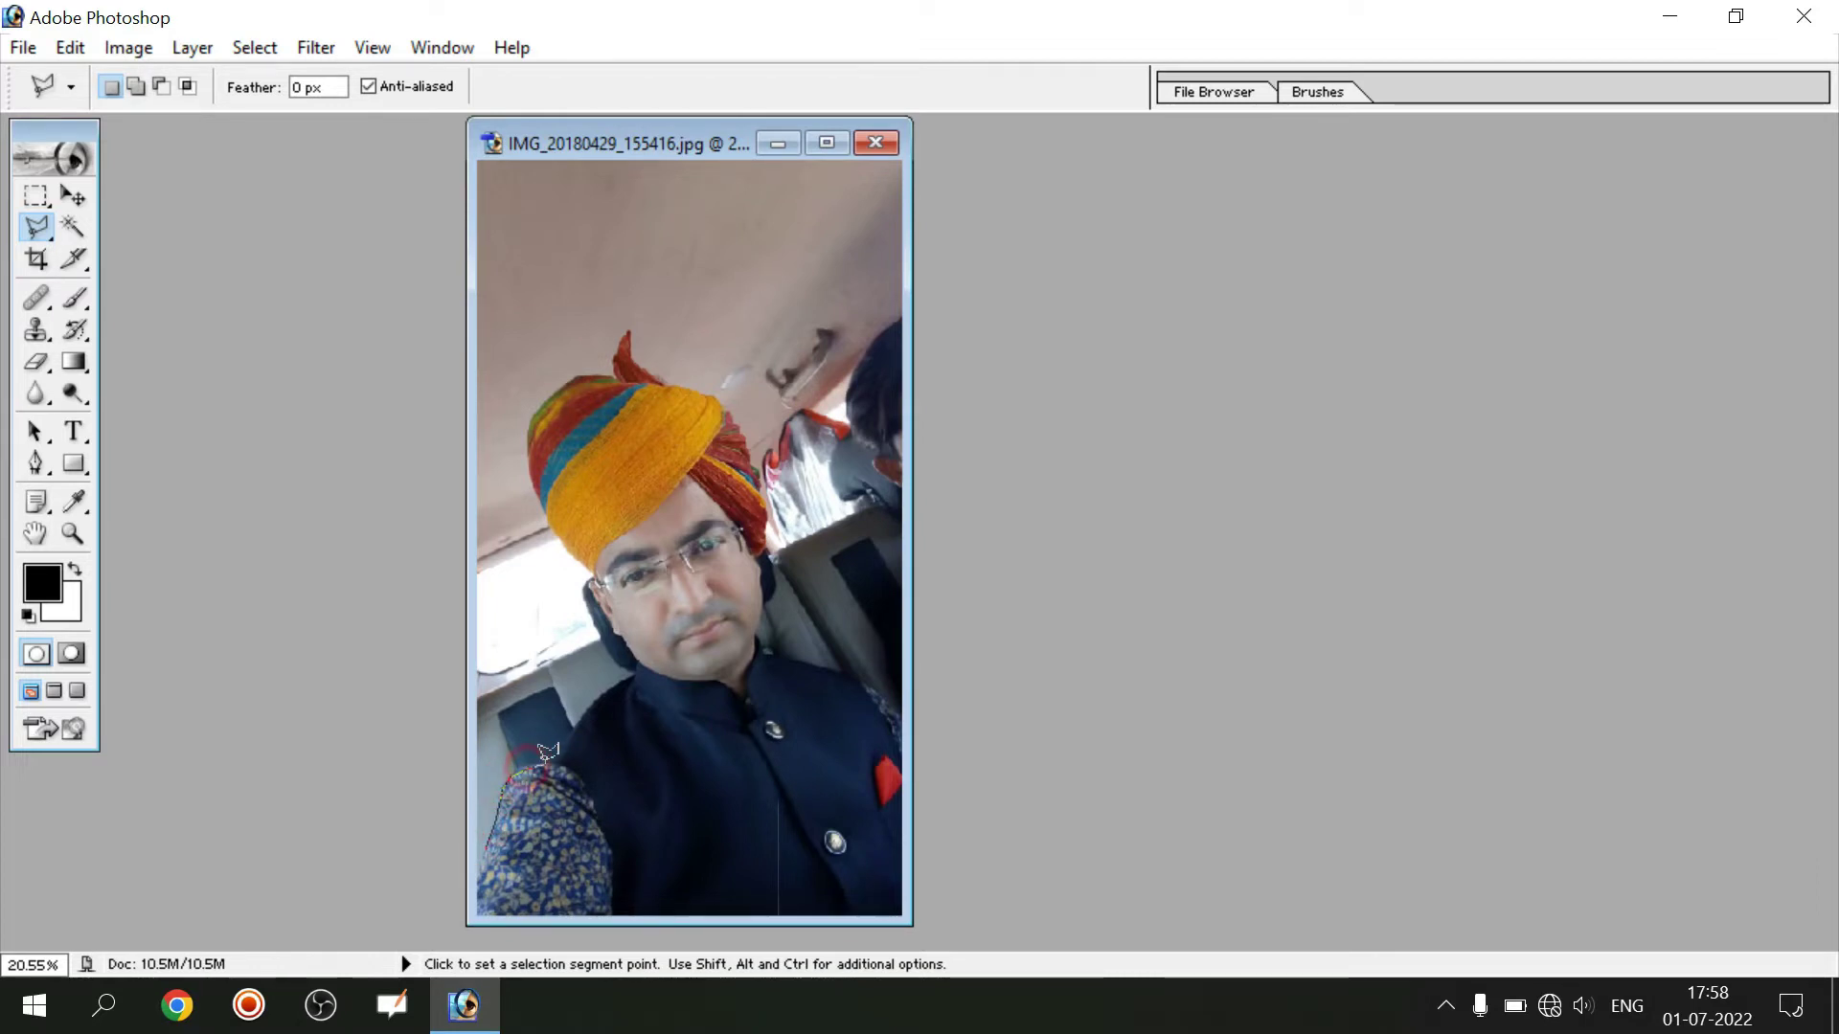
left_click(548, 765)
left_click(619, 683)
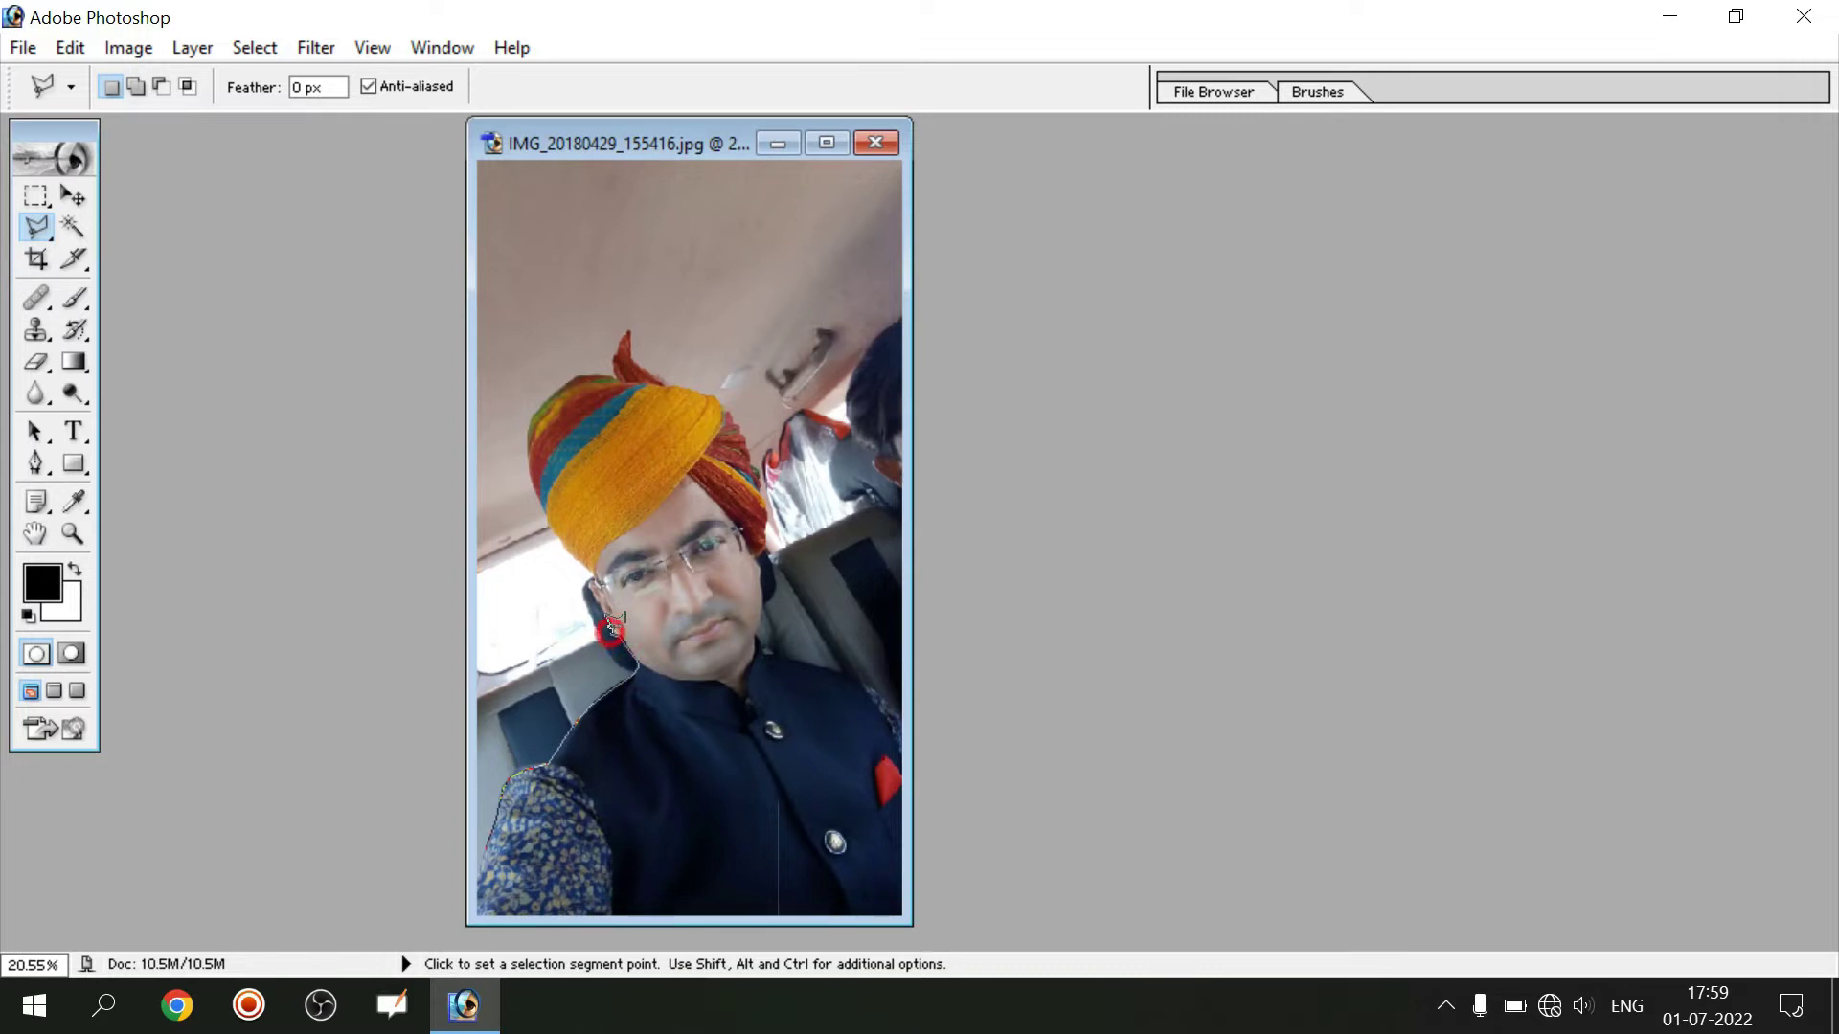
left_click(604, 618)
left_click(586, 582)
Trace the outline around the turban's left edge, top and right edge
left_click(559, 516)
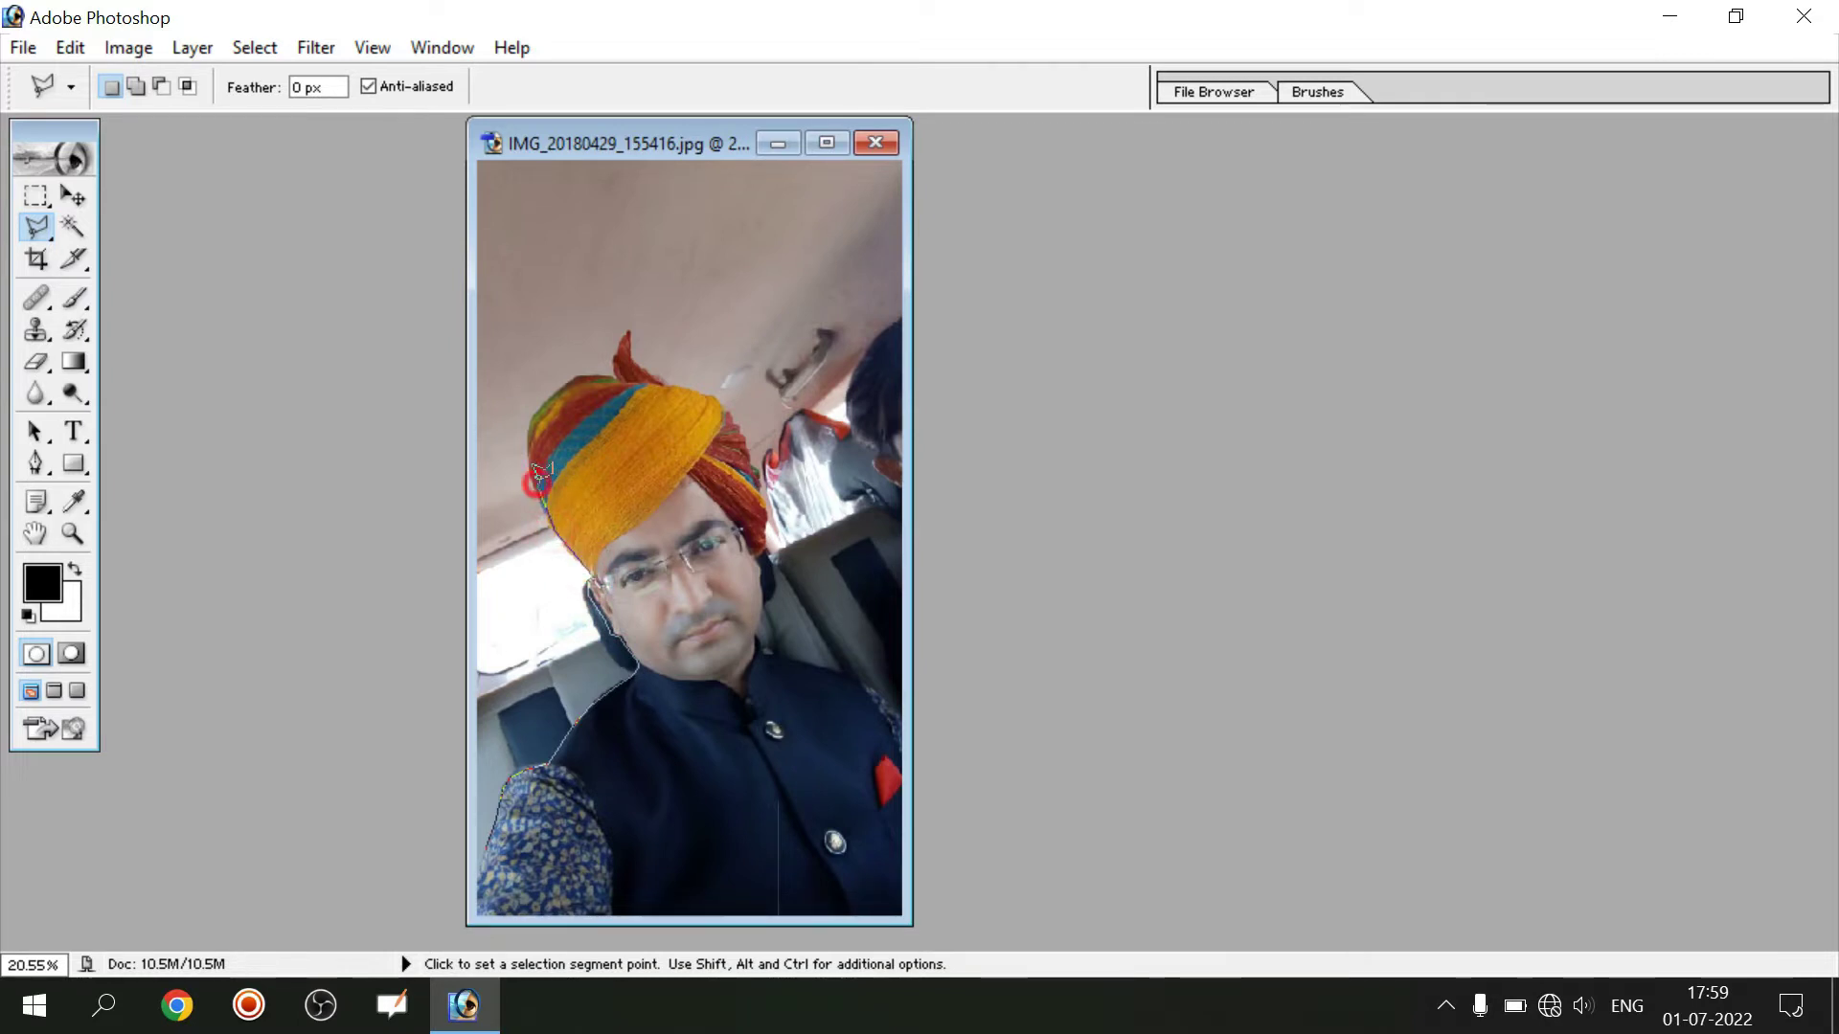
left_click(533, 414)
left_click(562, 386)
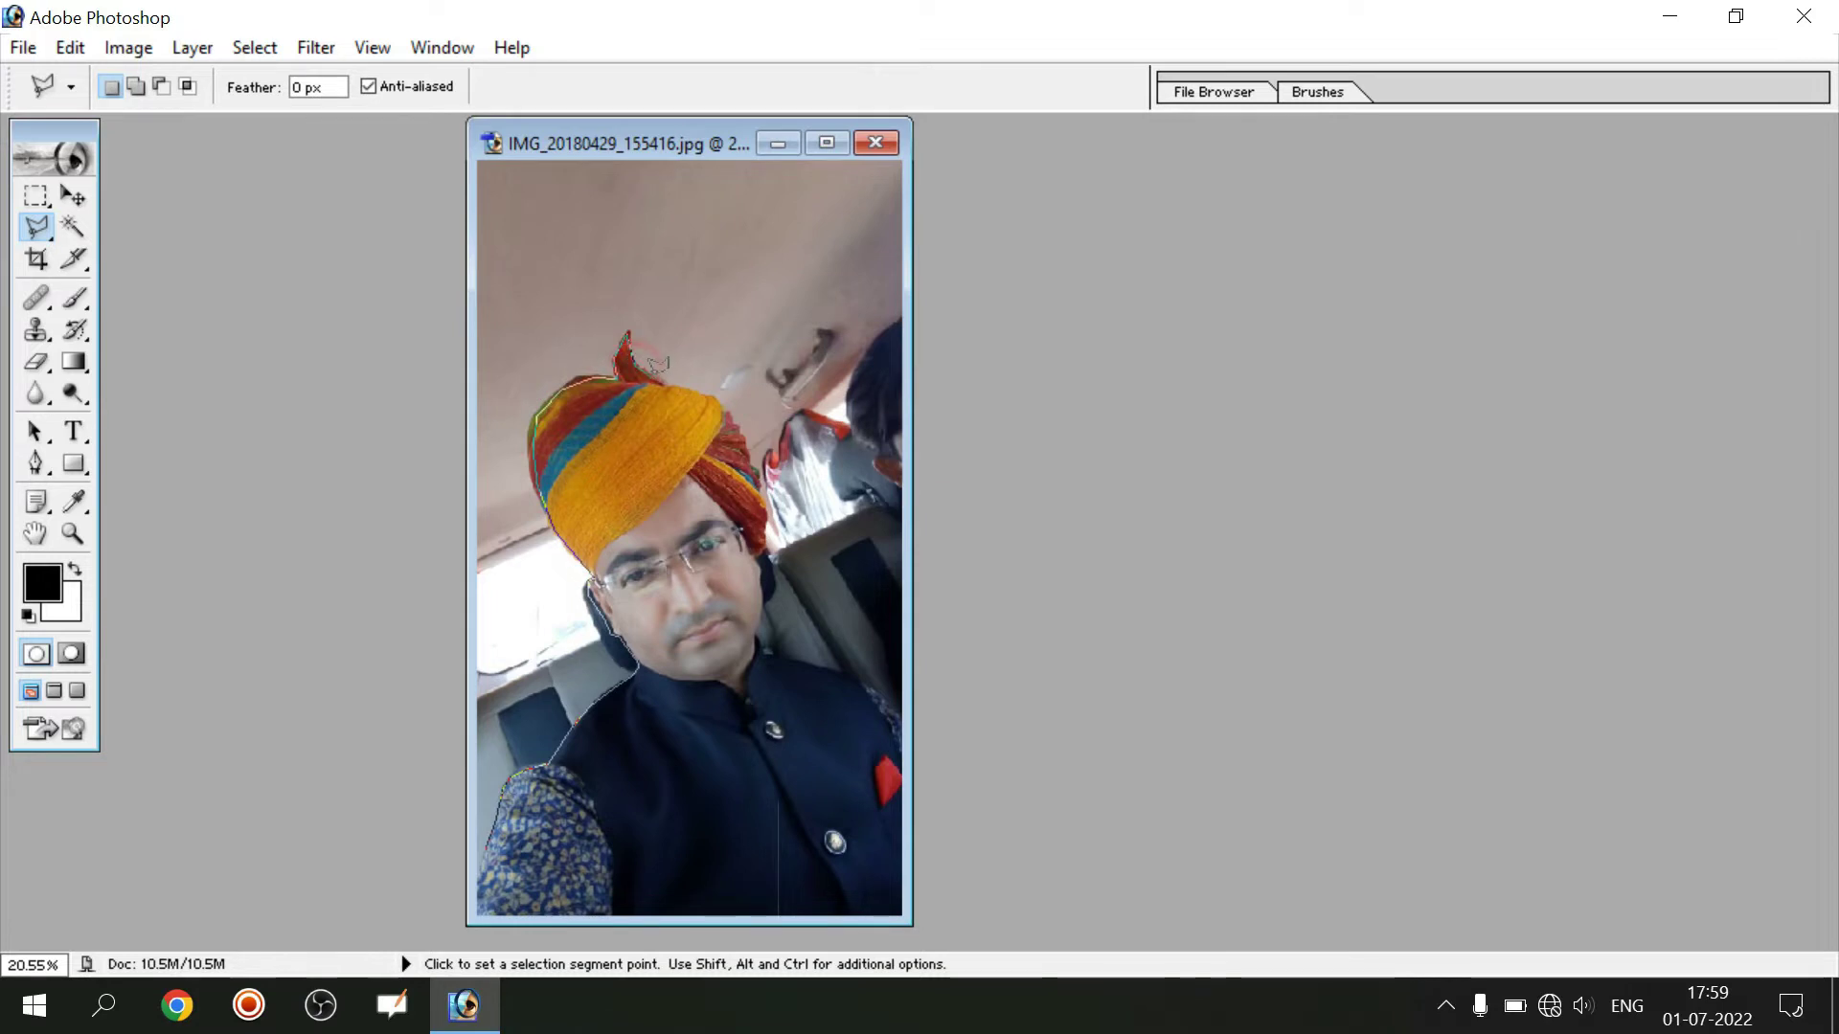
left_click(683, 388)
left_click(722, 404)
left_click(742, 431)
left_click(762, 481)
Continue the outline along the right shoulder and photo's bottom corners, closing it into a selection
left_click(766, 584)
left_click(768, 600)
left_click(814, 663)
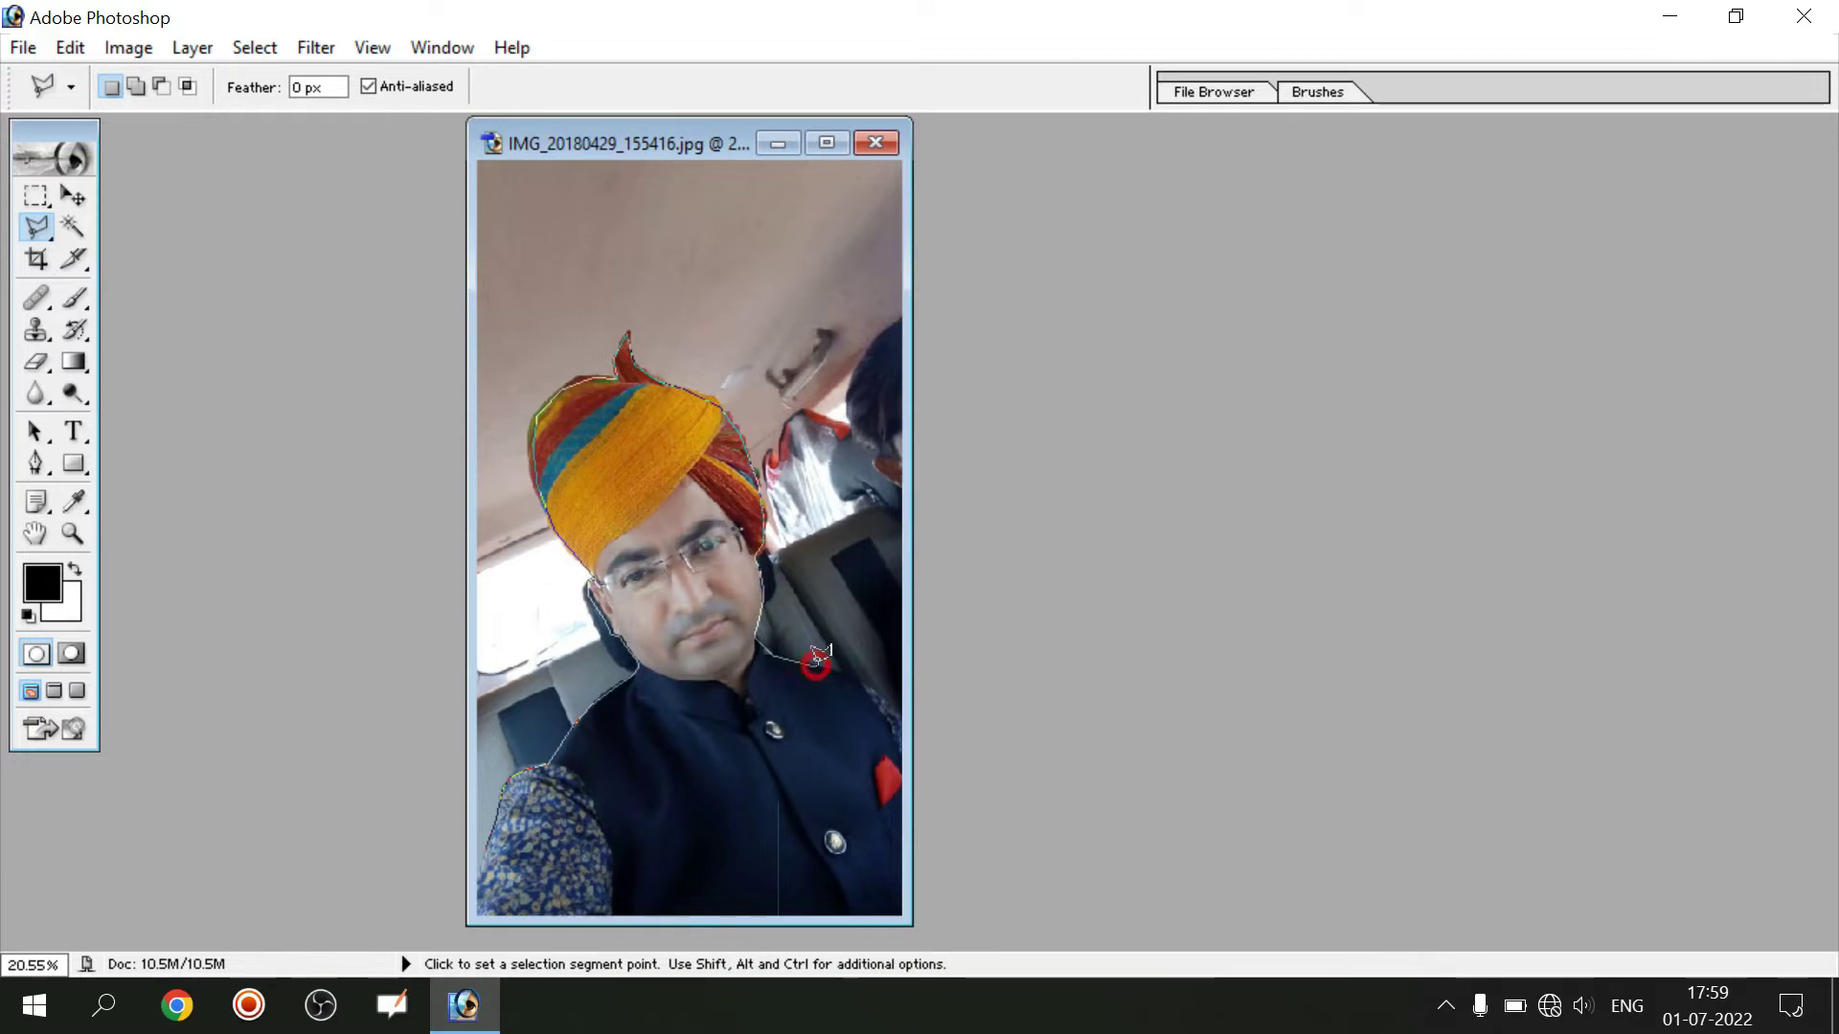
left_click(875, 682)
left_click(898, 708)
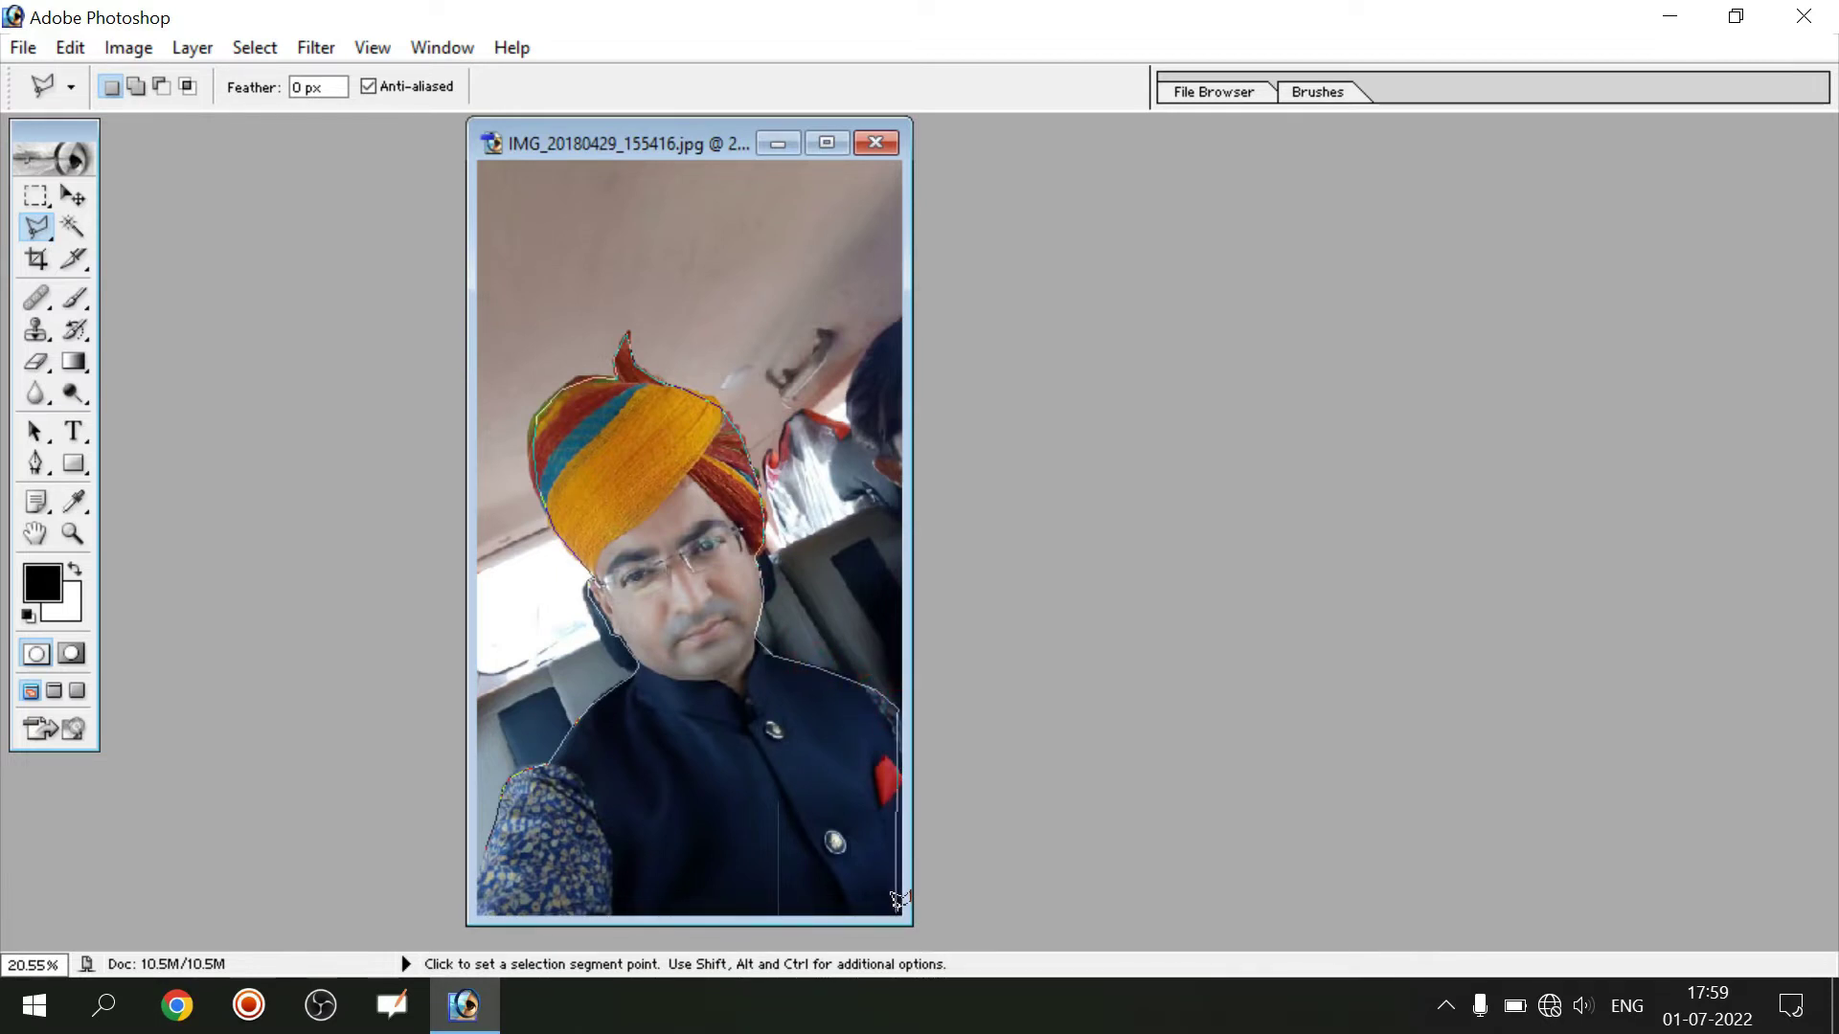
left_click(897, 903)
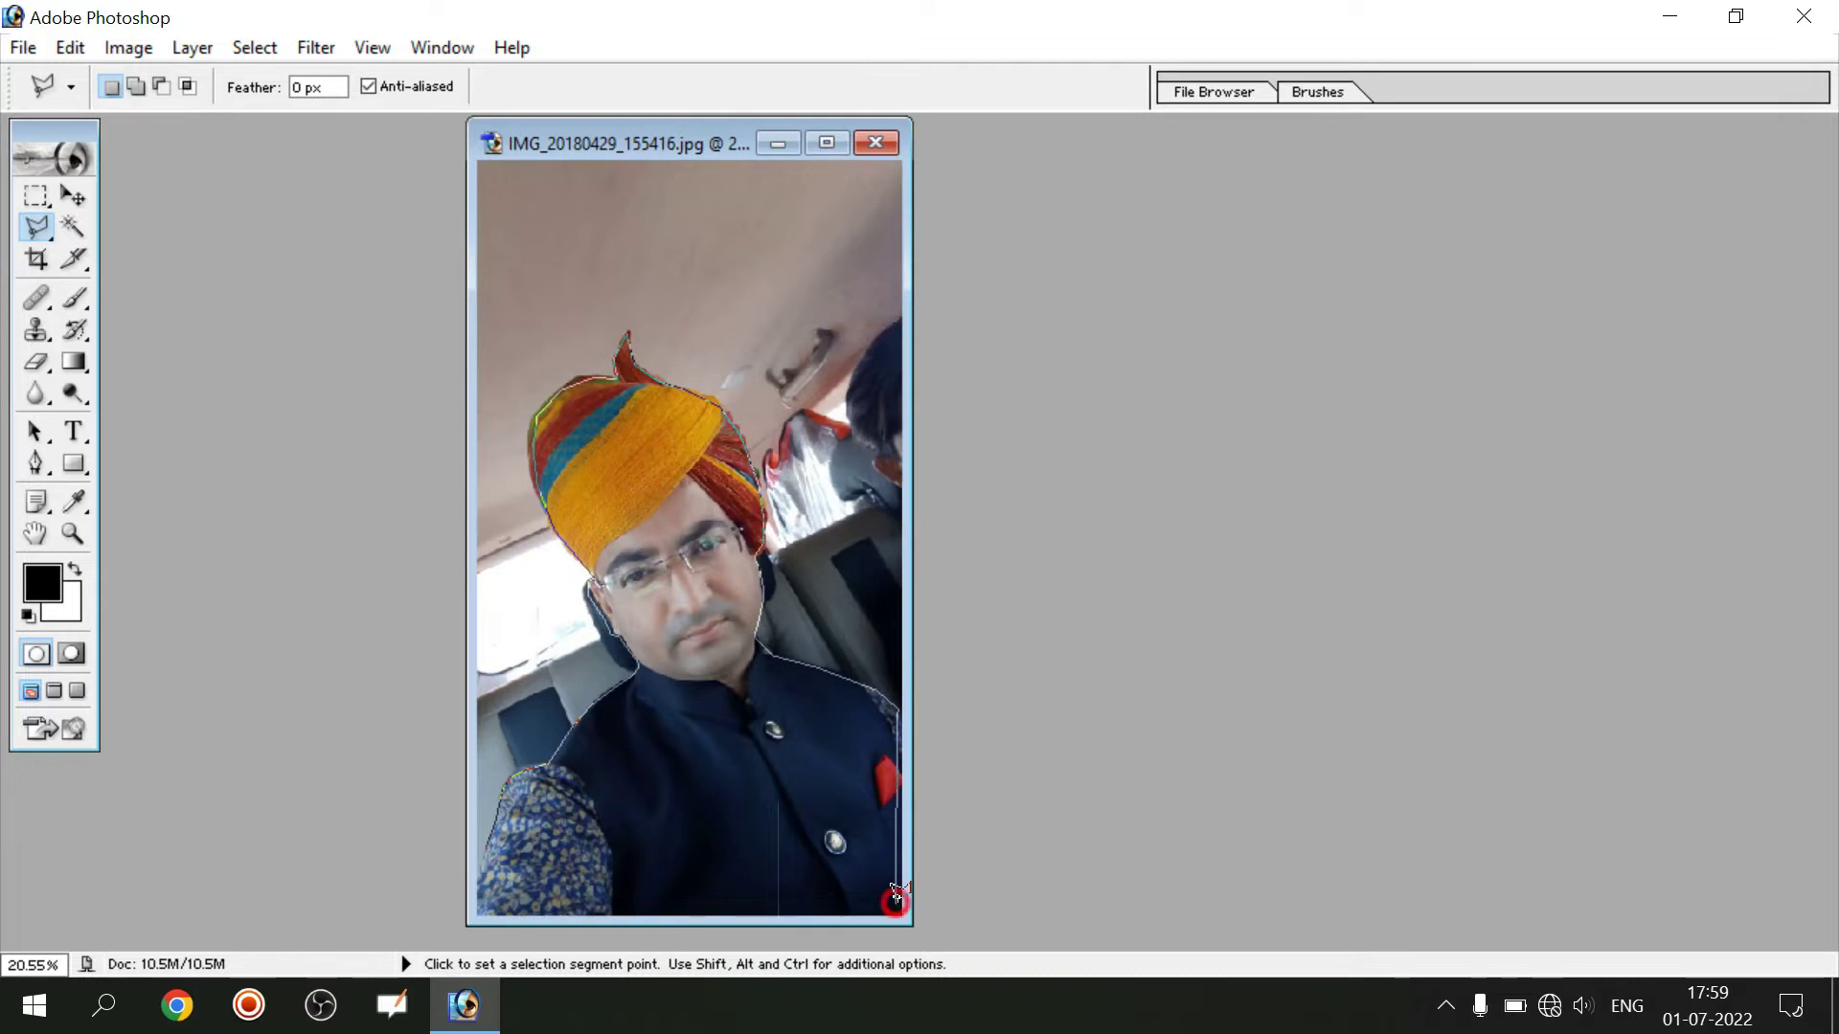
left_click(484, 905)
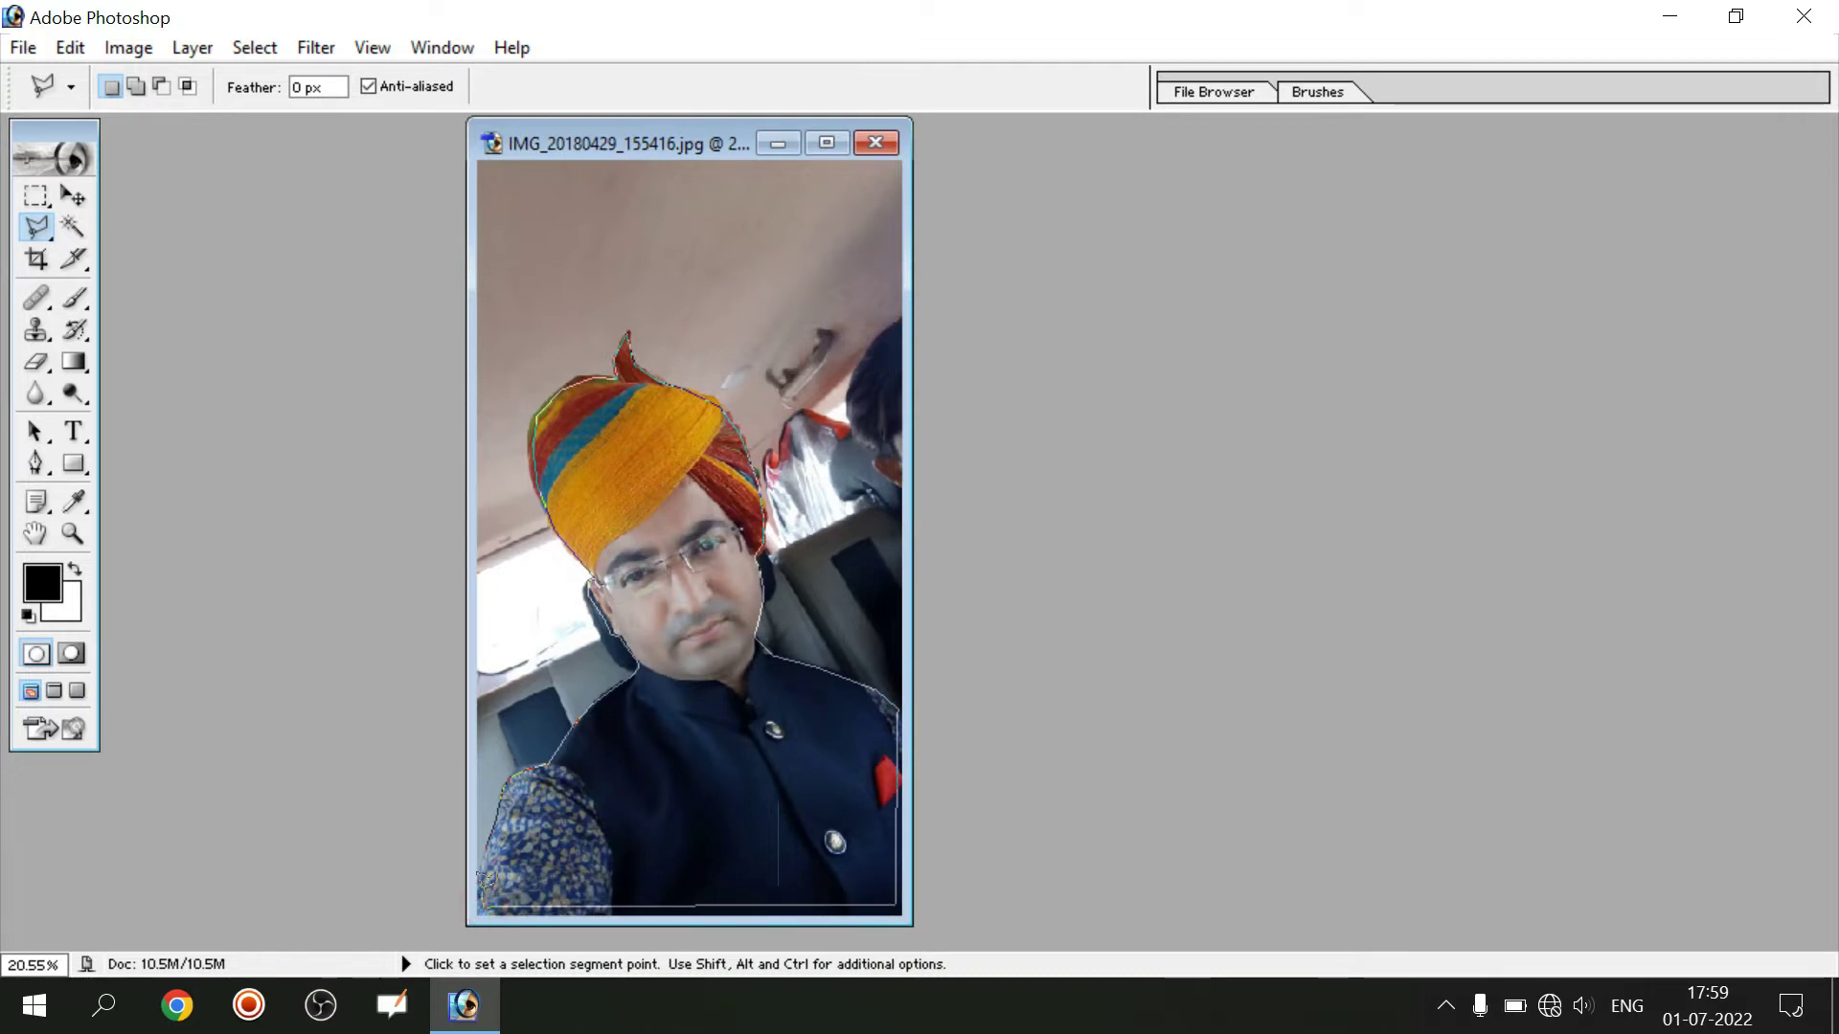
left_click(480, 885)
left_click(483, 852)
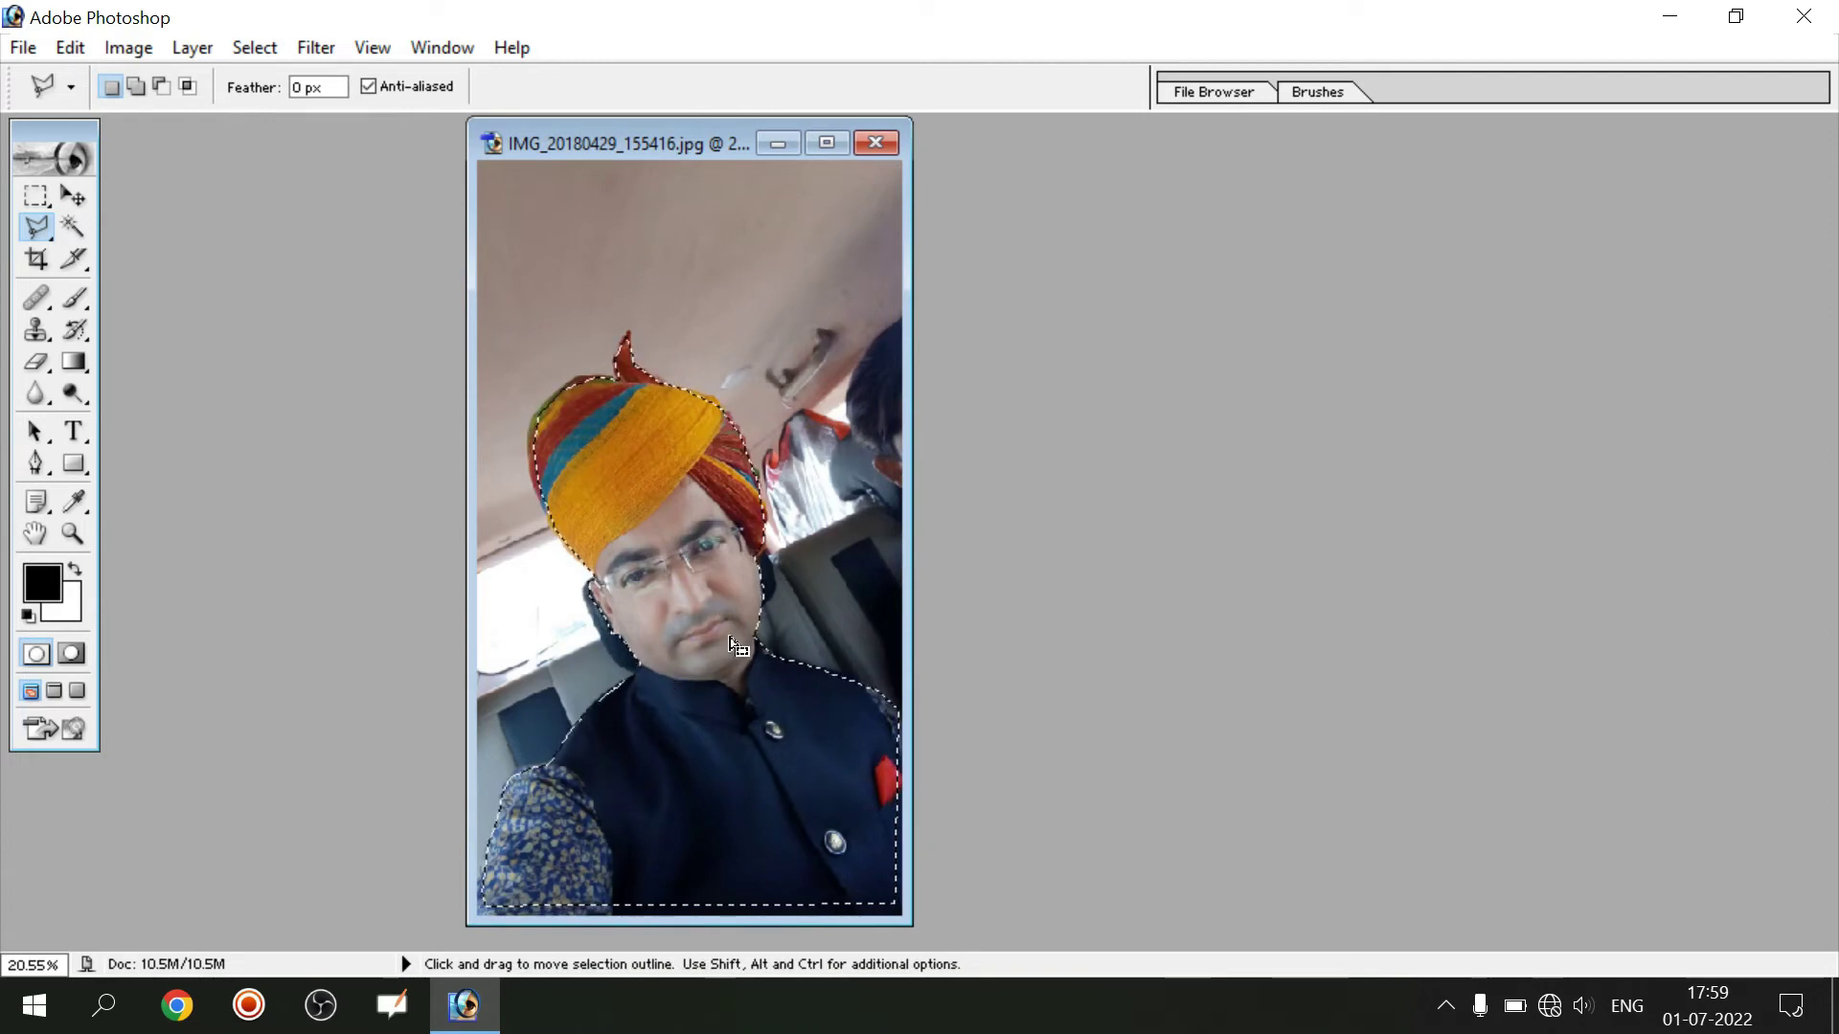
Apply a 3-pixel feather radius to the man's selection
right_click(714, 539)
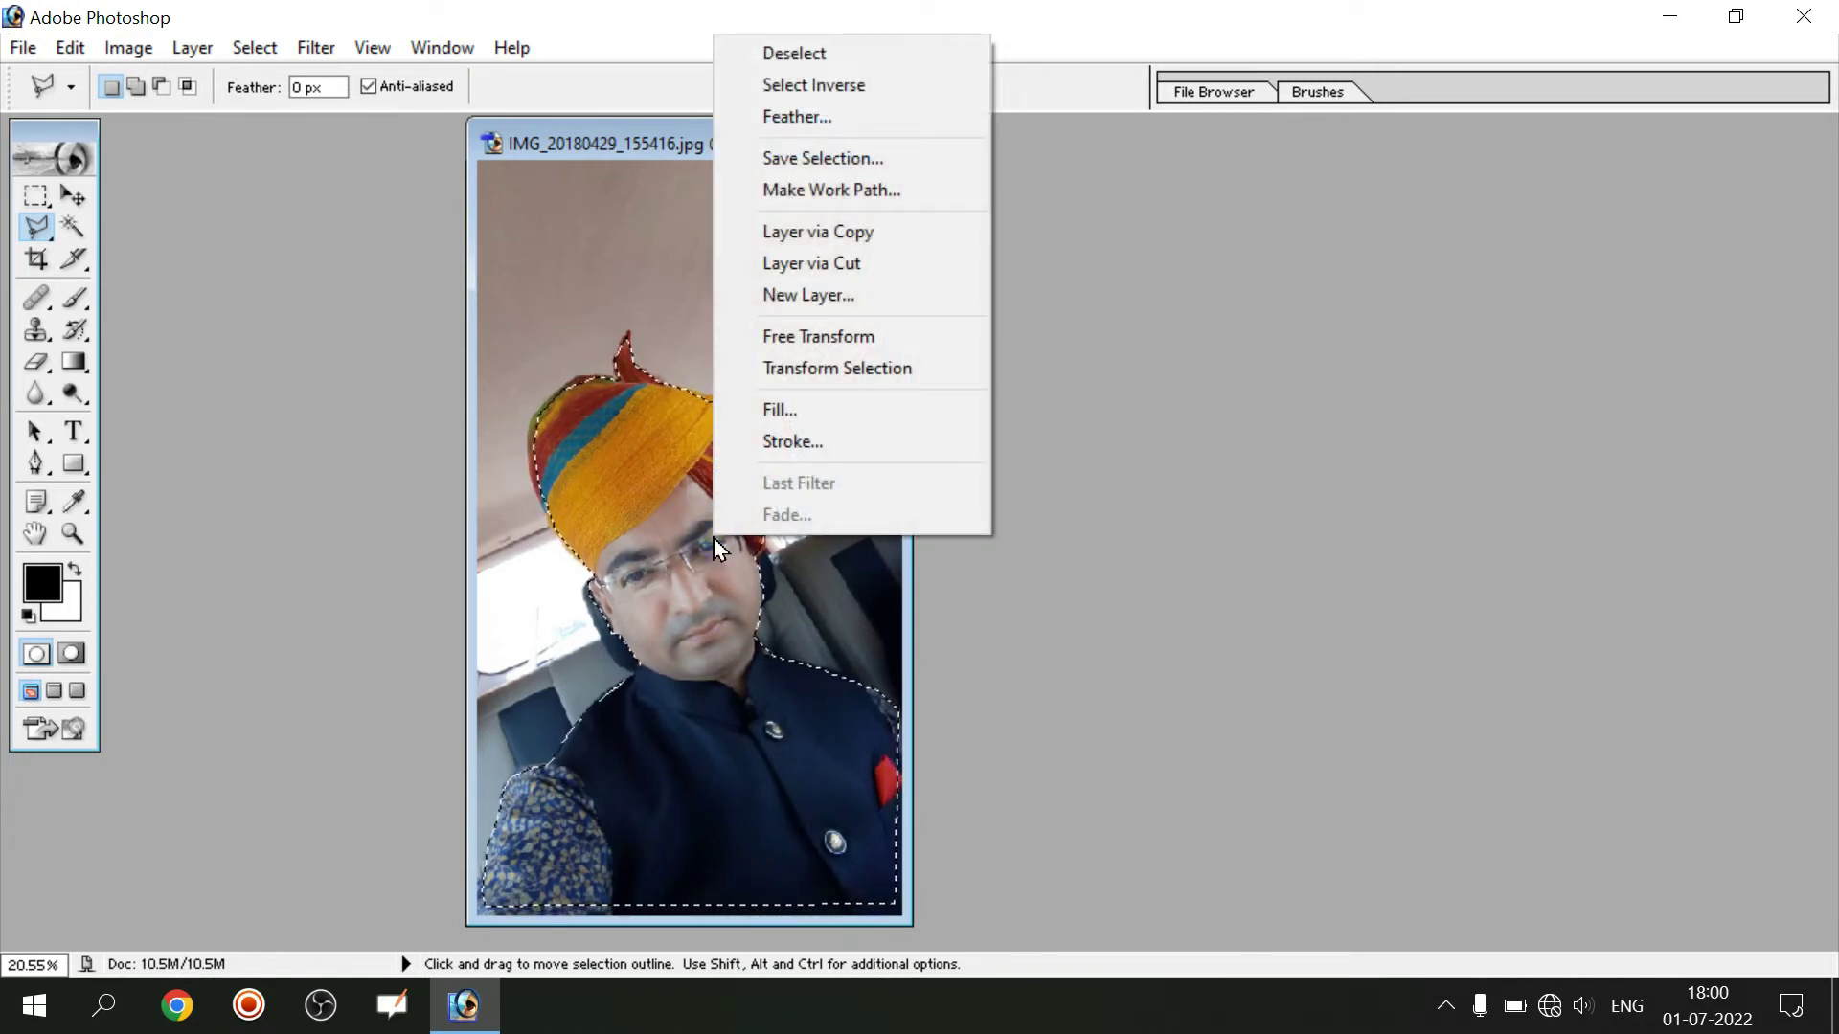
left_click(789, 117)
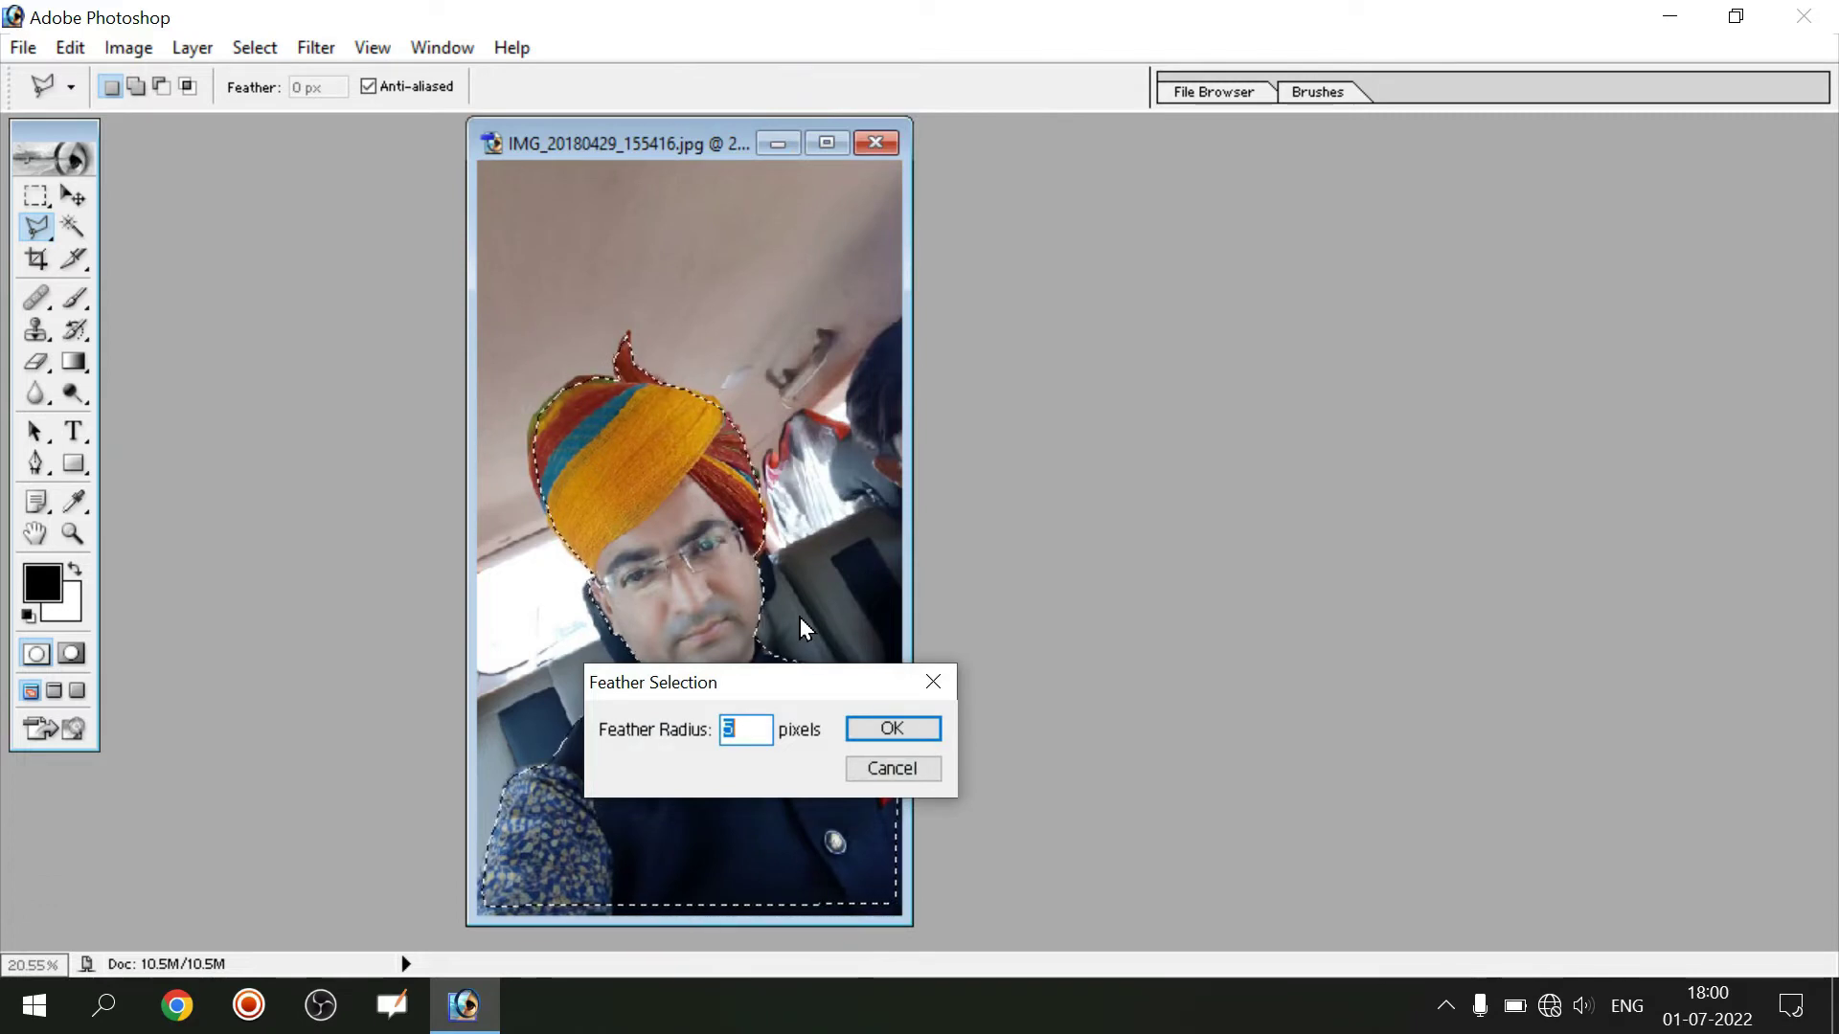
type("3")
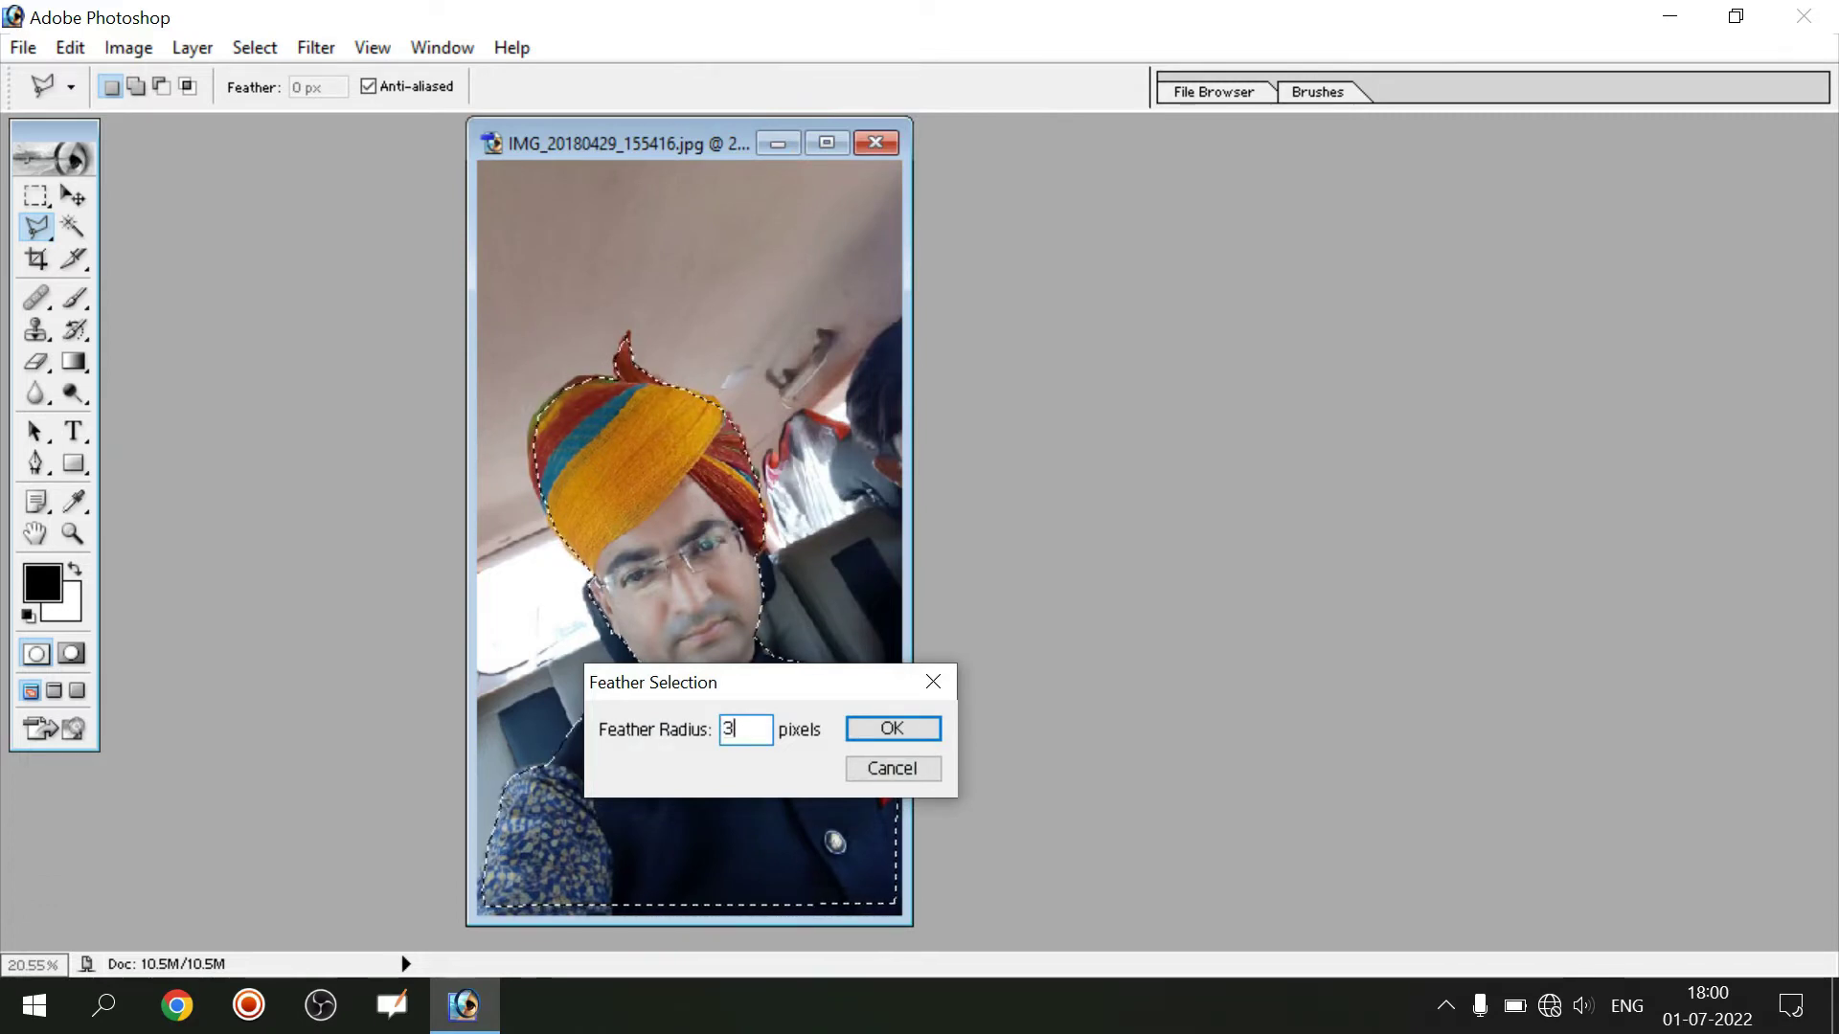
left_click(878, 731)
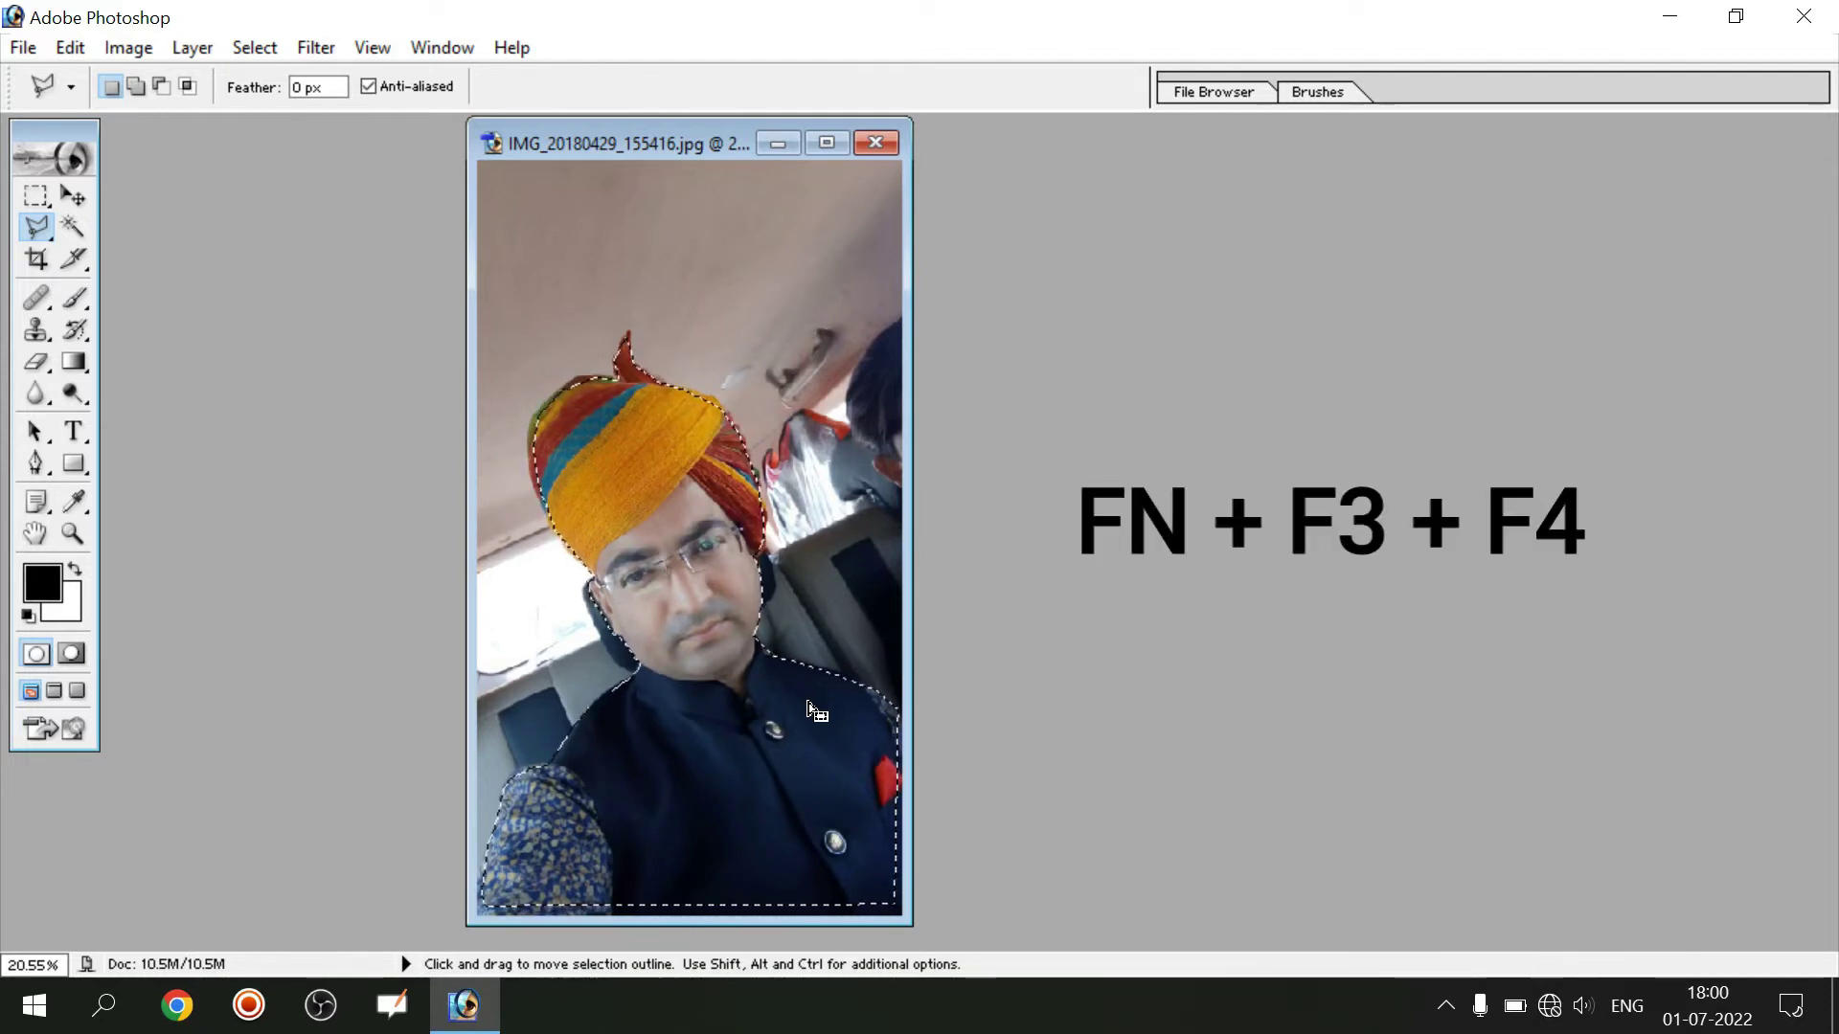
Copy the man onto his own layer, nudge the cut-out up, and shift the window right
key("ctrl+d")
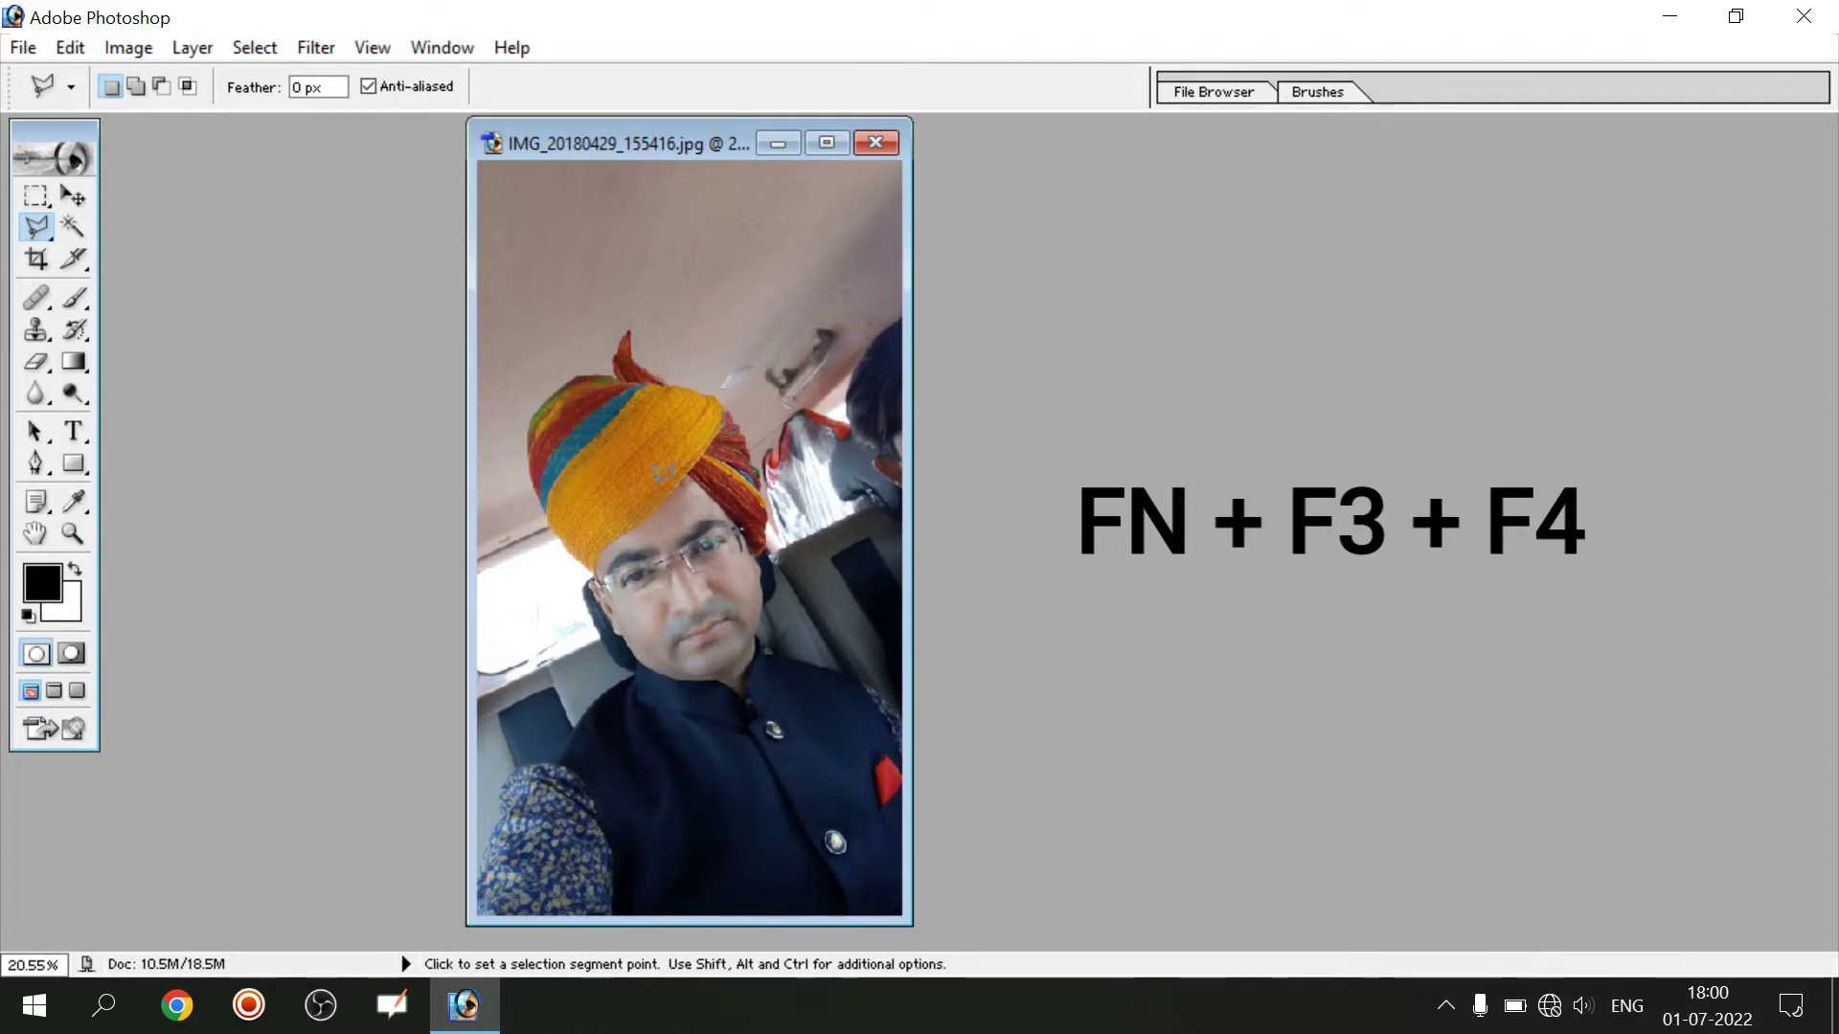
left_click(75, 199)
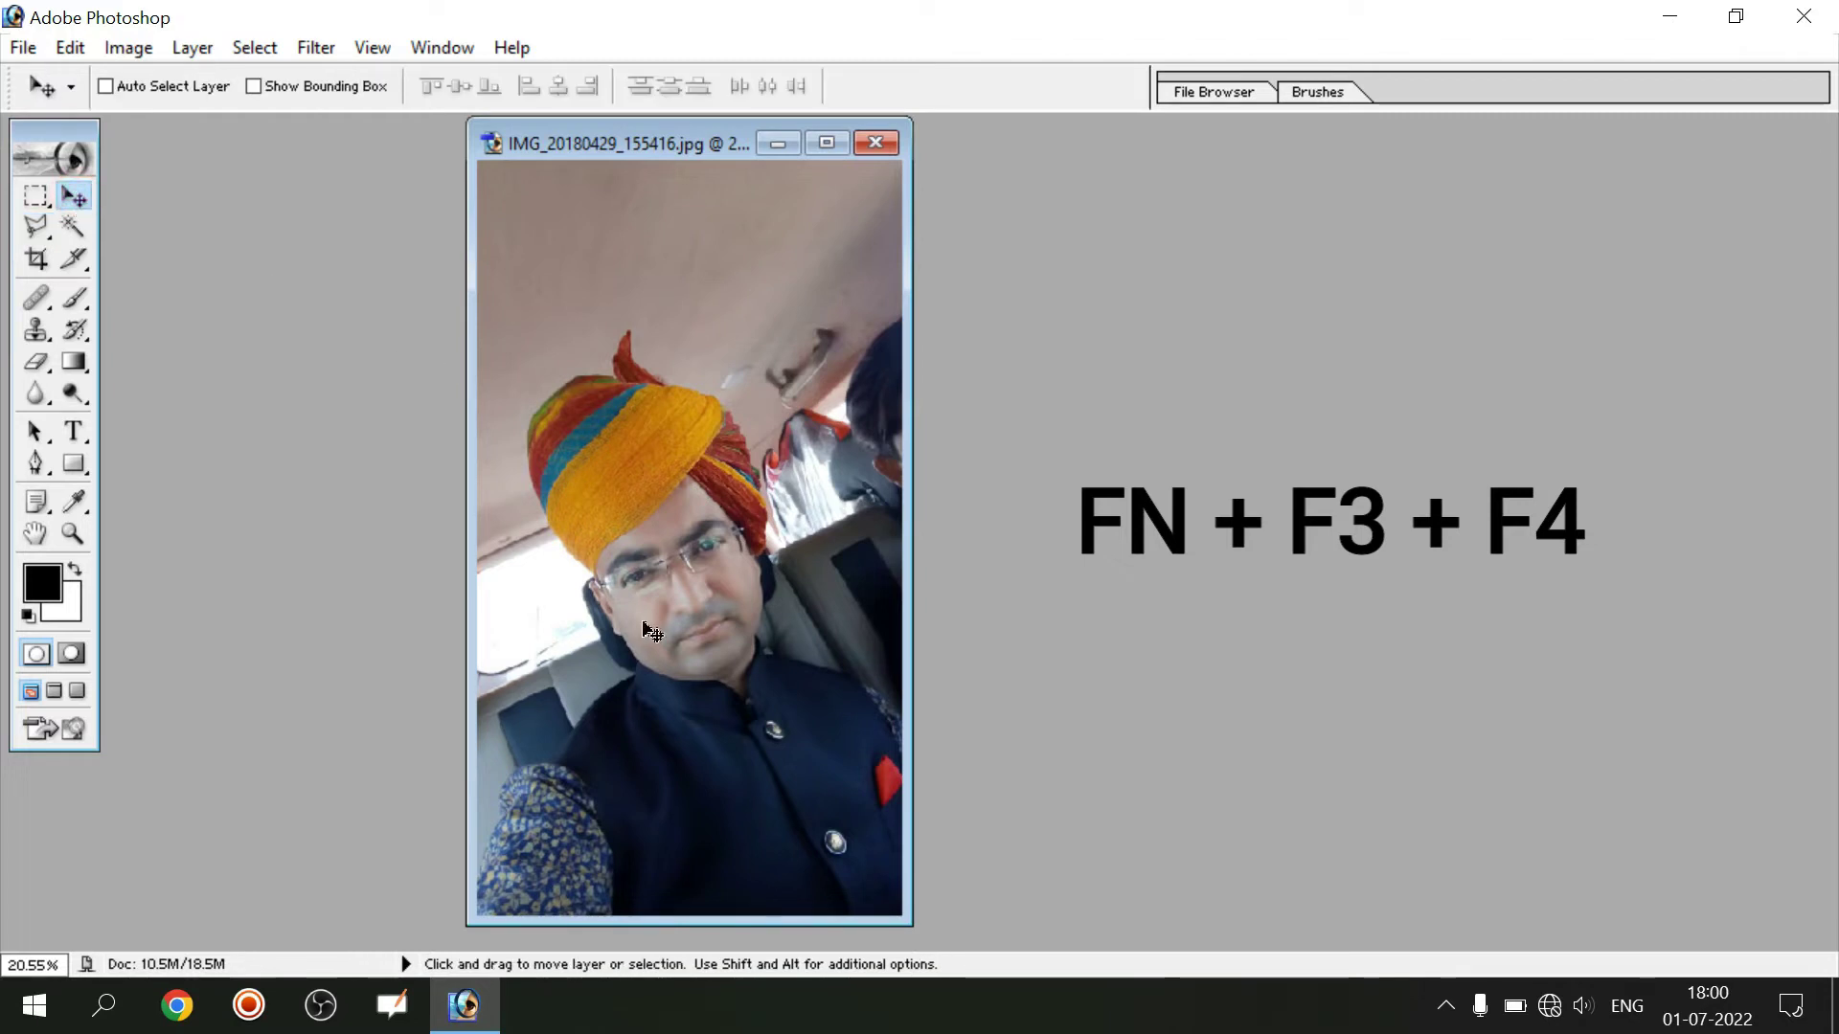
mouse_move(734, 688)
left_mouse_down()
mouse_move(676, 594)
mouse_move(758, 572)
mouse_move(719, 594)
left_mouse_up()
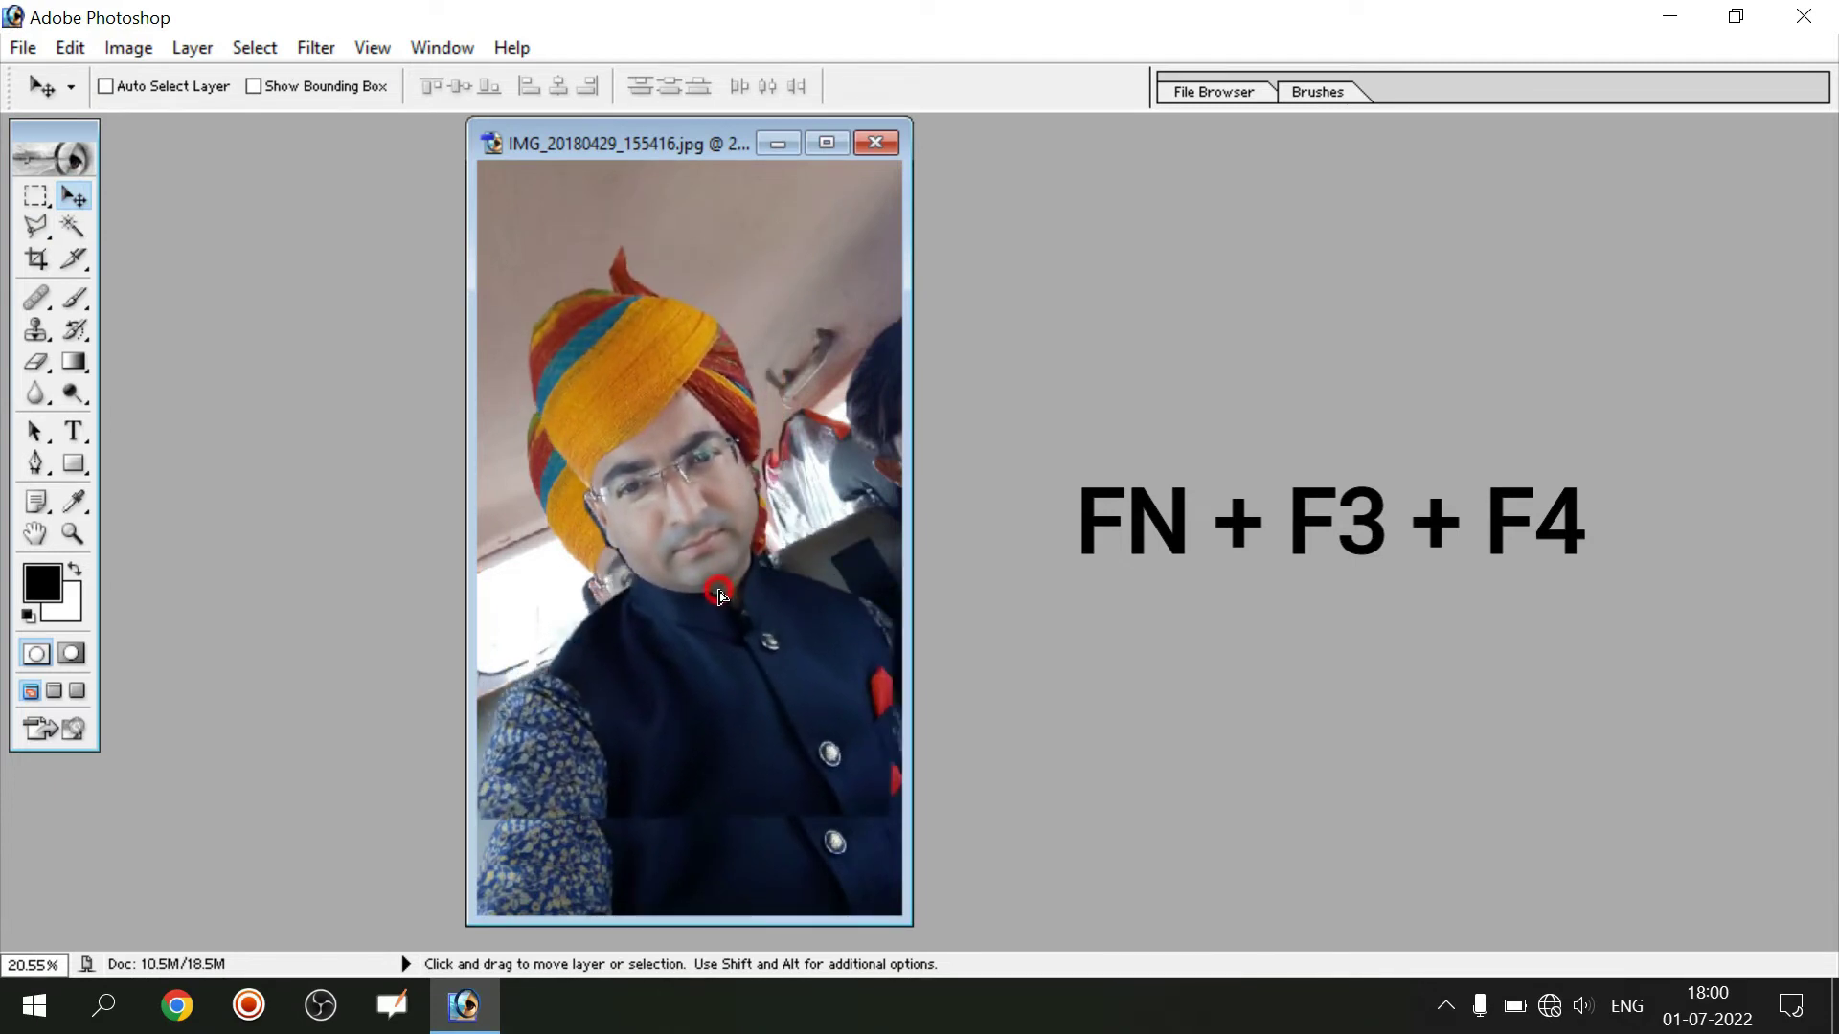
left_click_drag(720, 593, 721, 598)
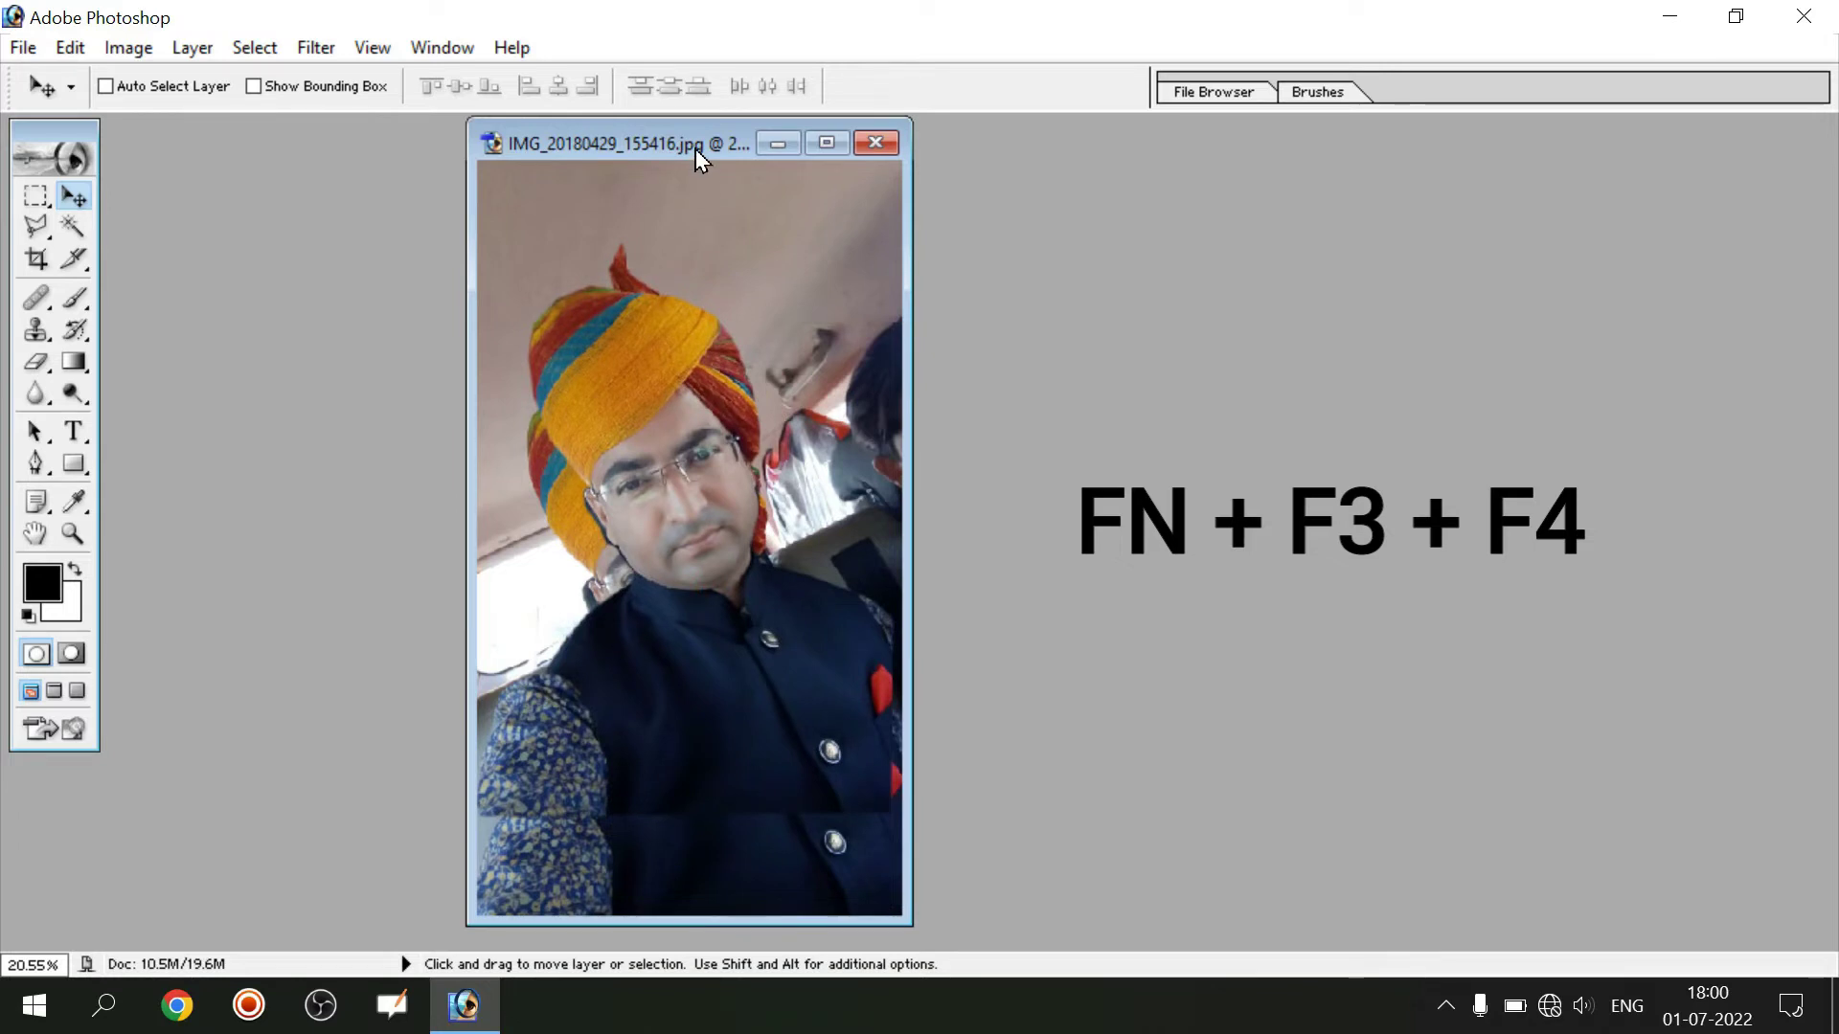
left_click_drag(697, 158, 1066, 192)
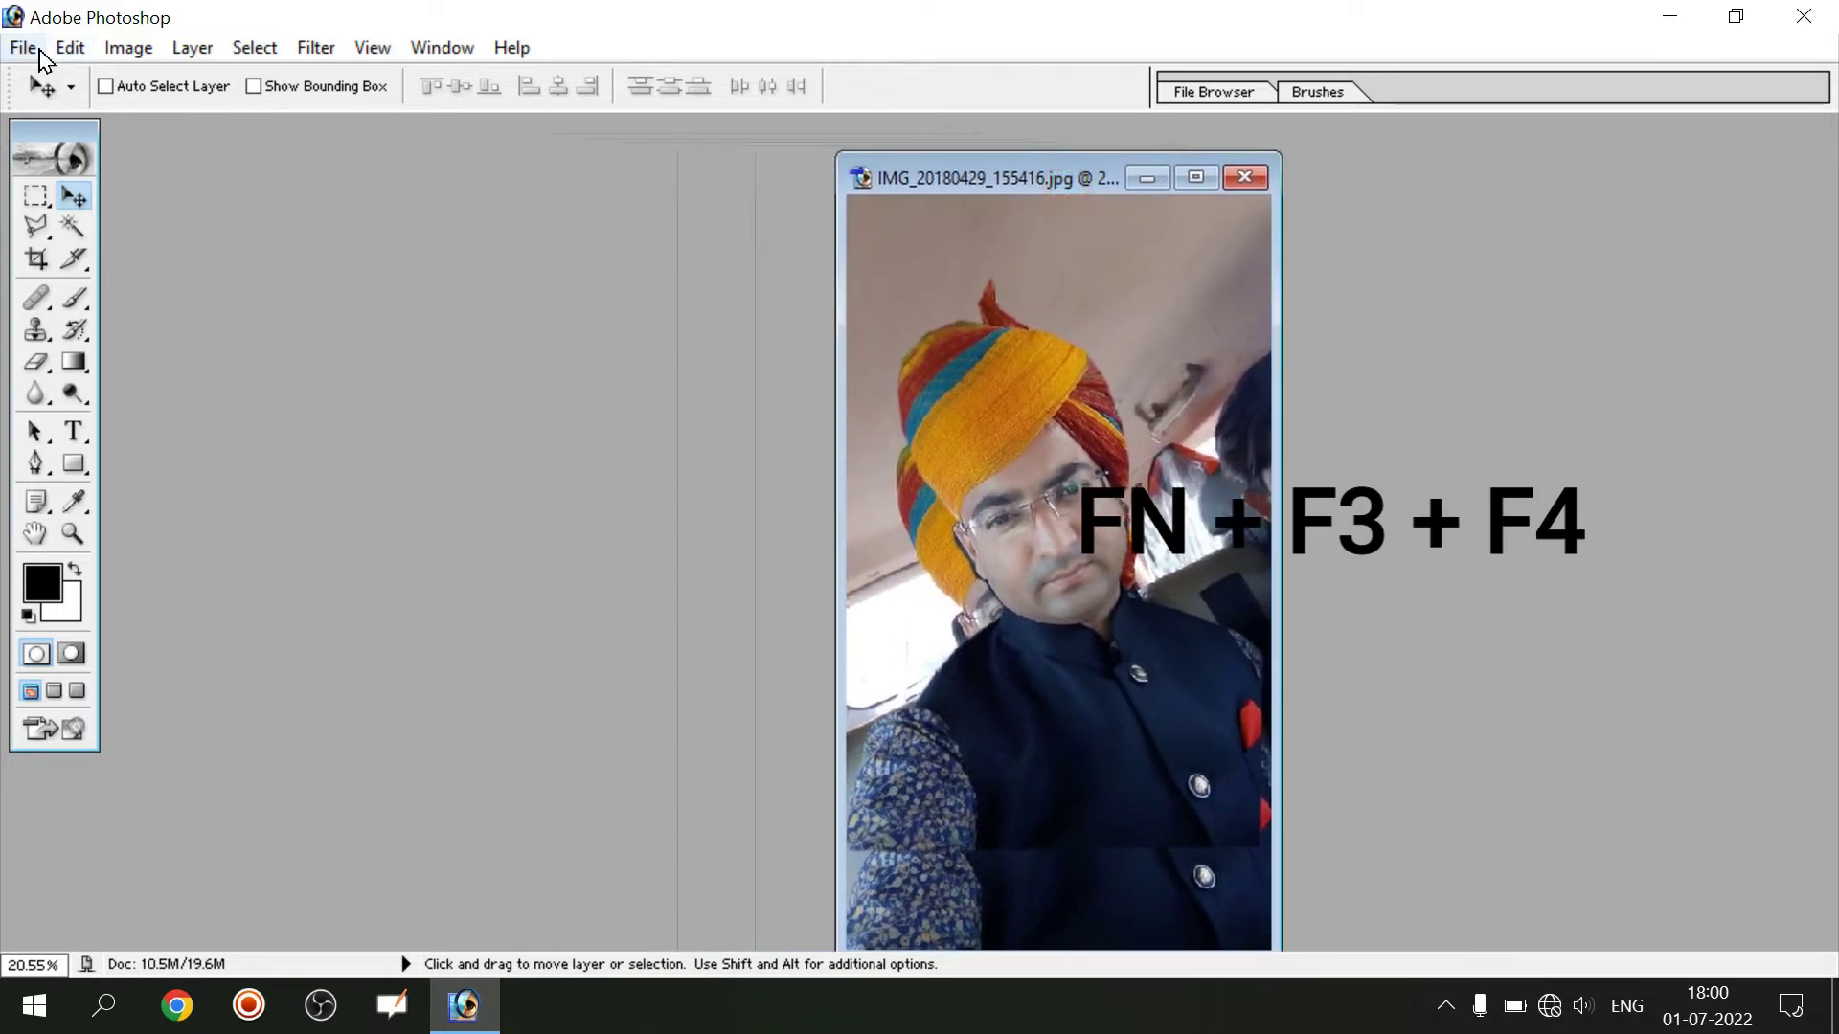
Create a new document 8 inches wide, 12 inches tall, at resolution 300
left_click(23, 47)
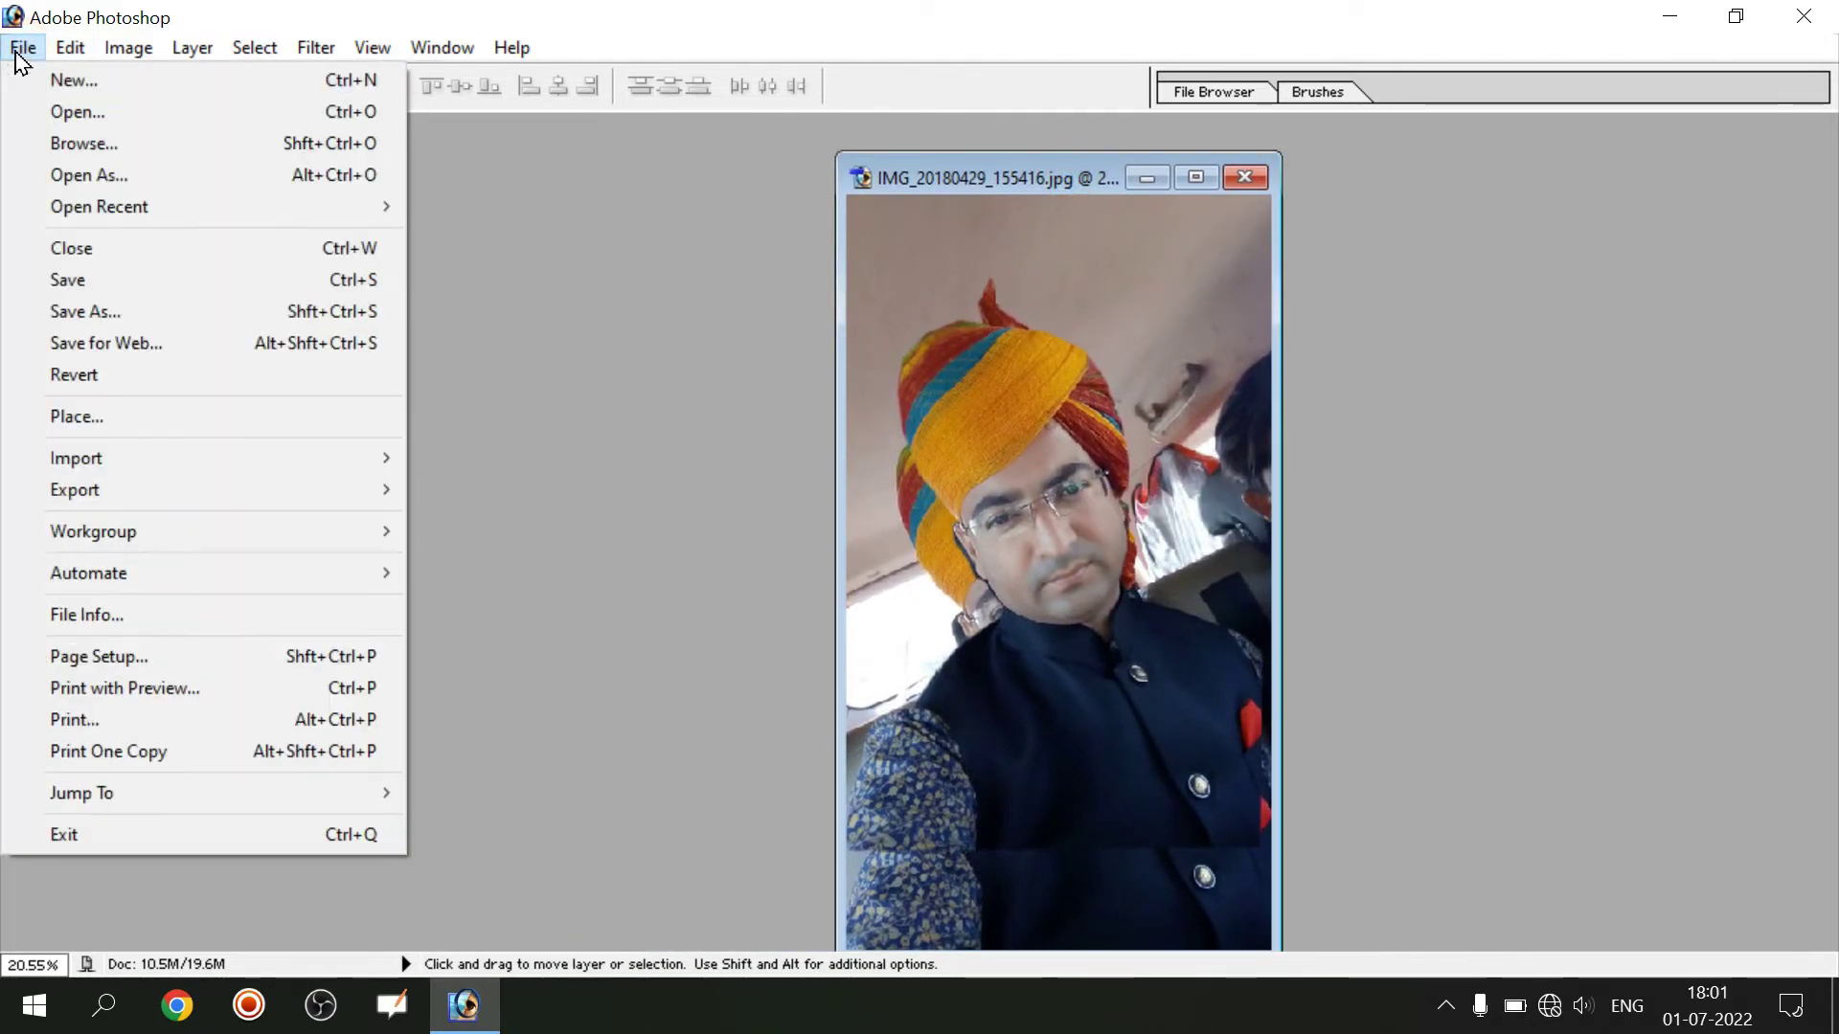
left_click(75, 88)
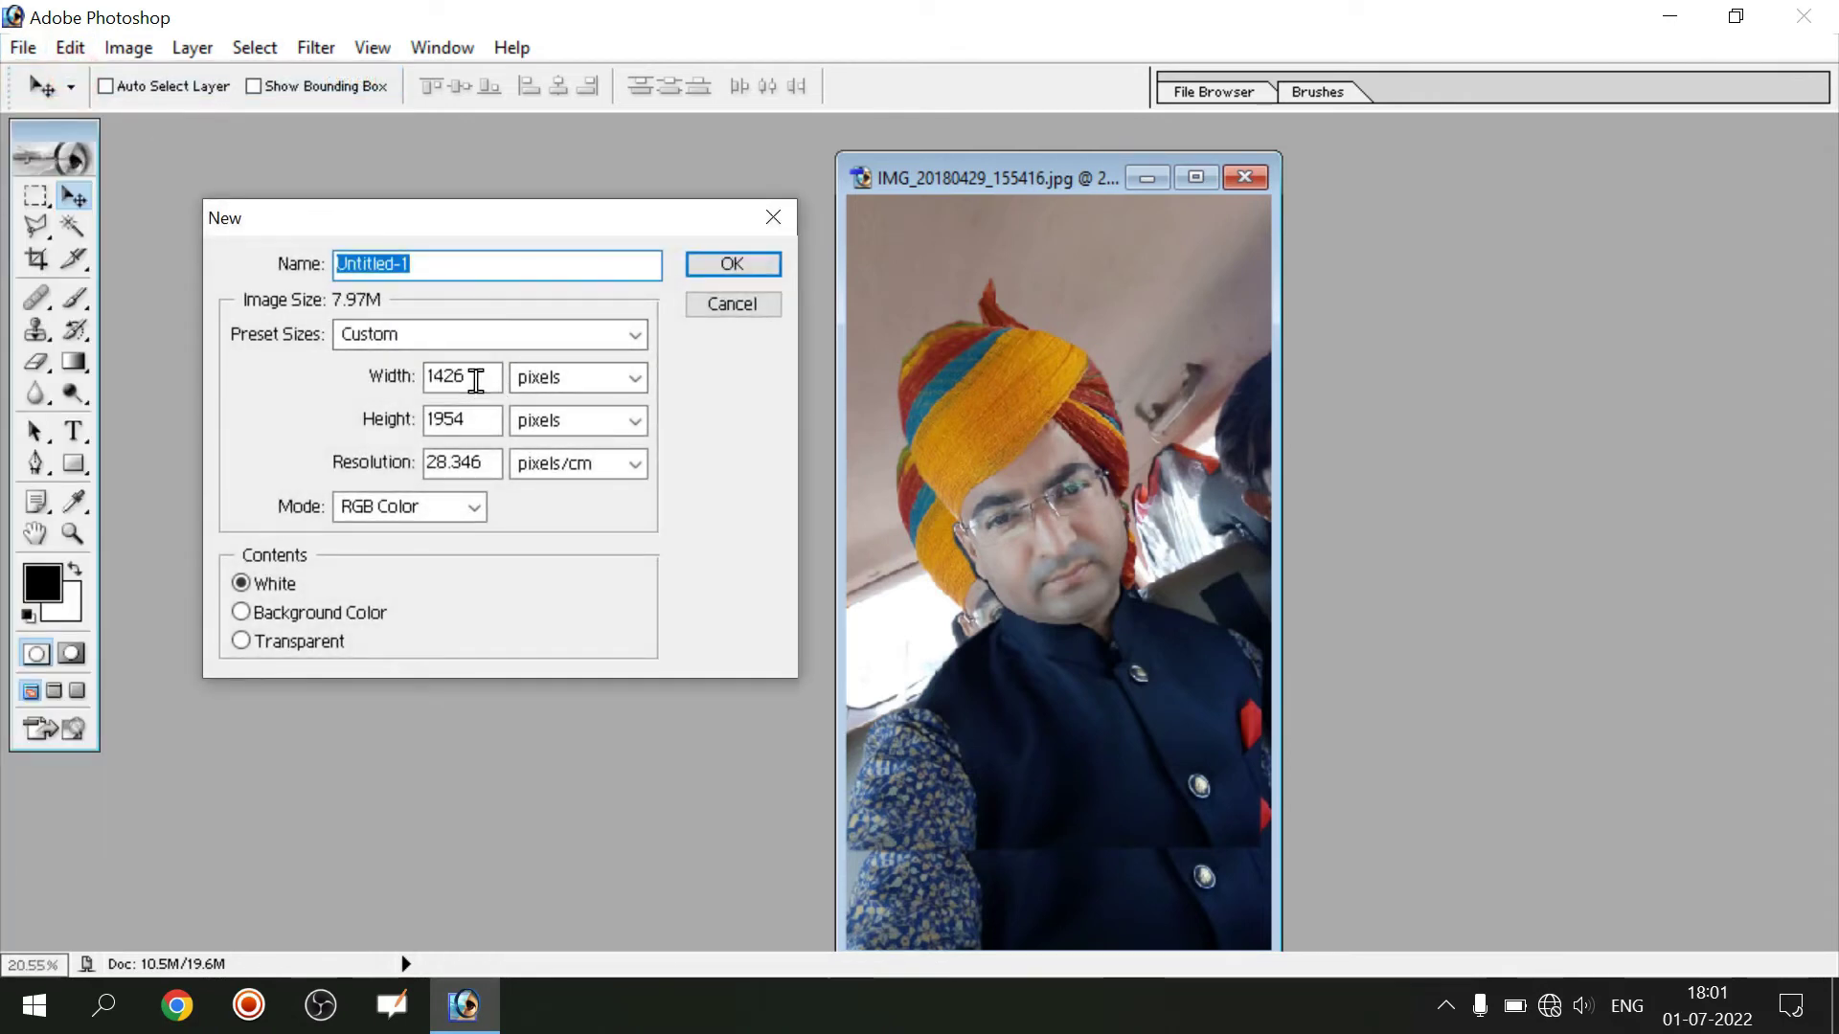
double_click(474, 386)
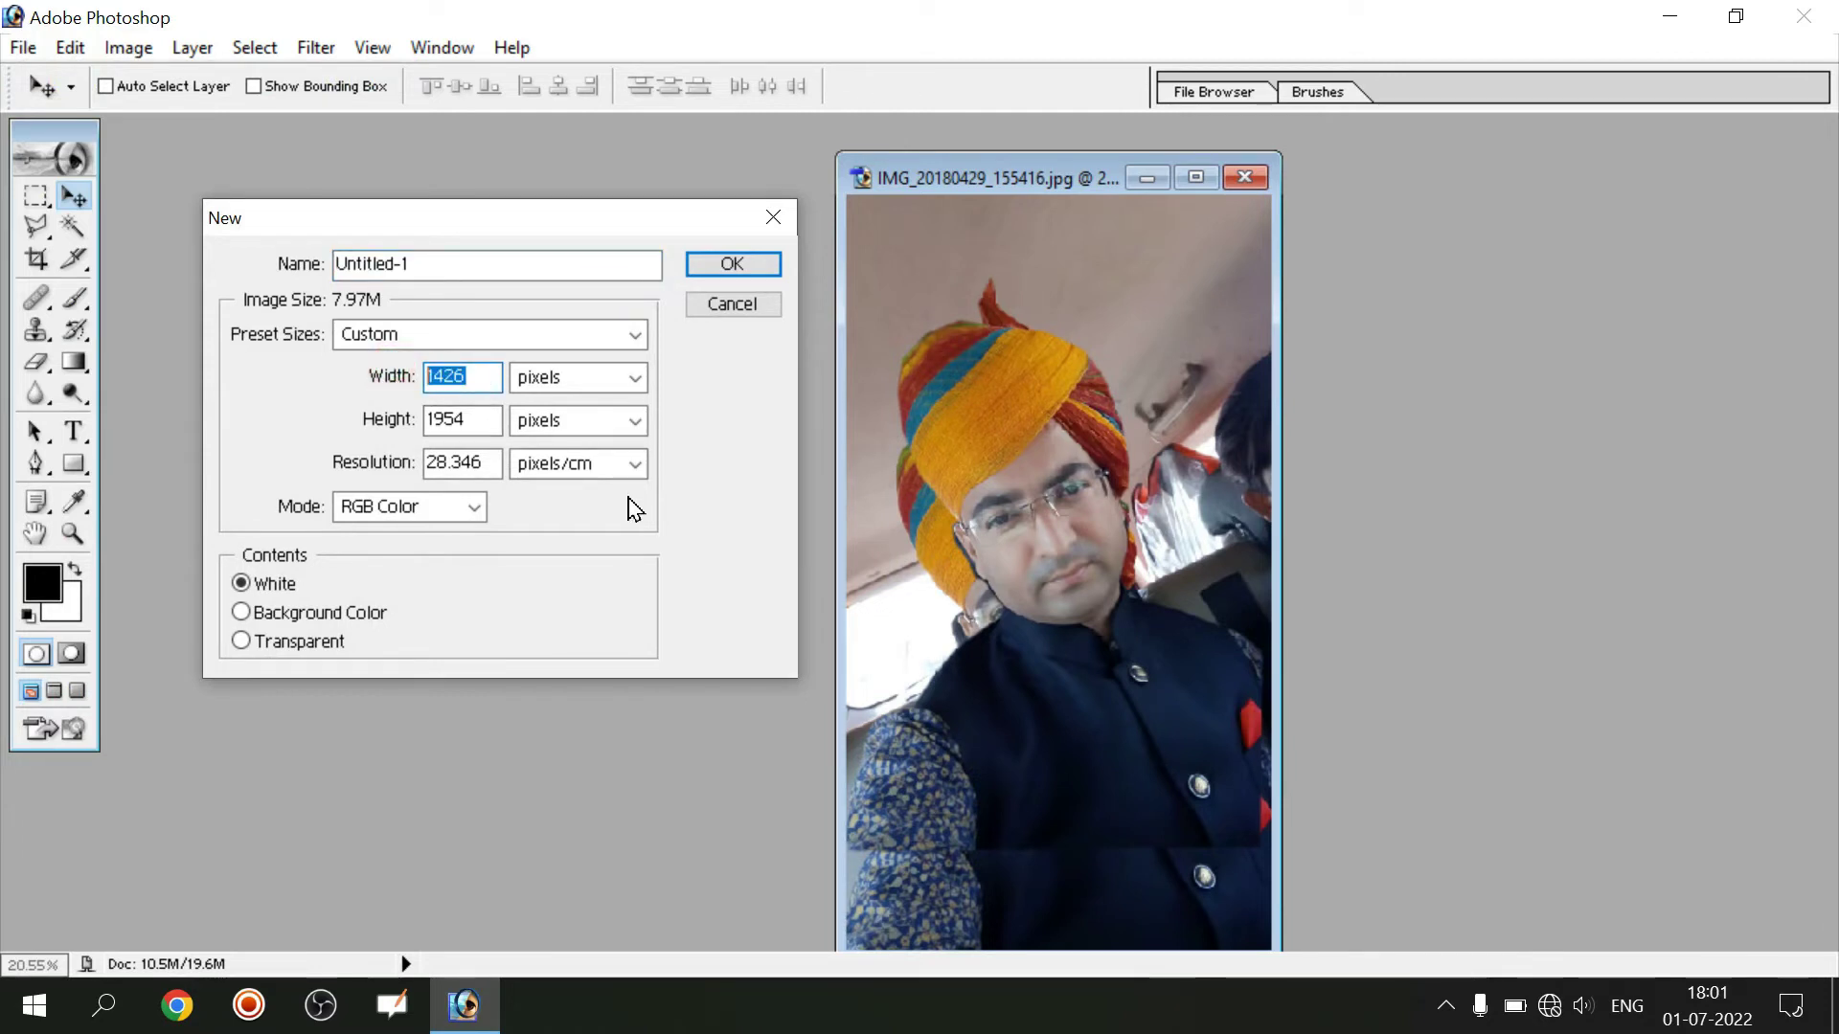
type("8")
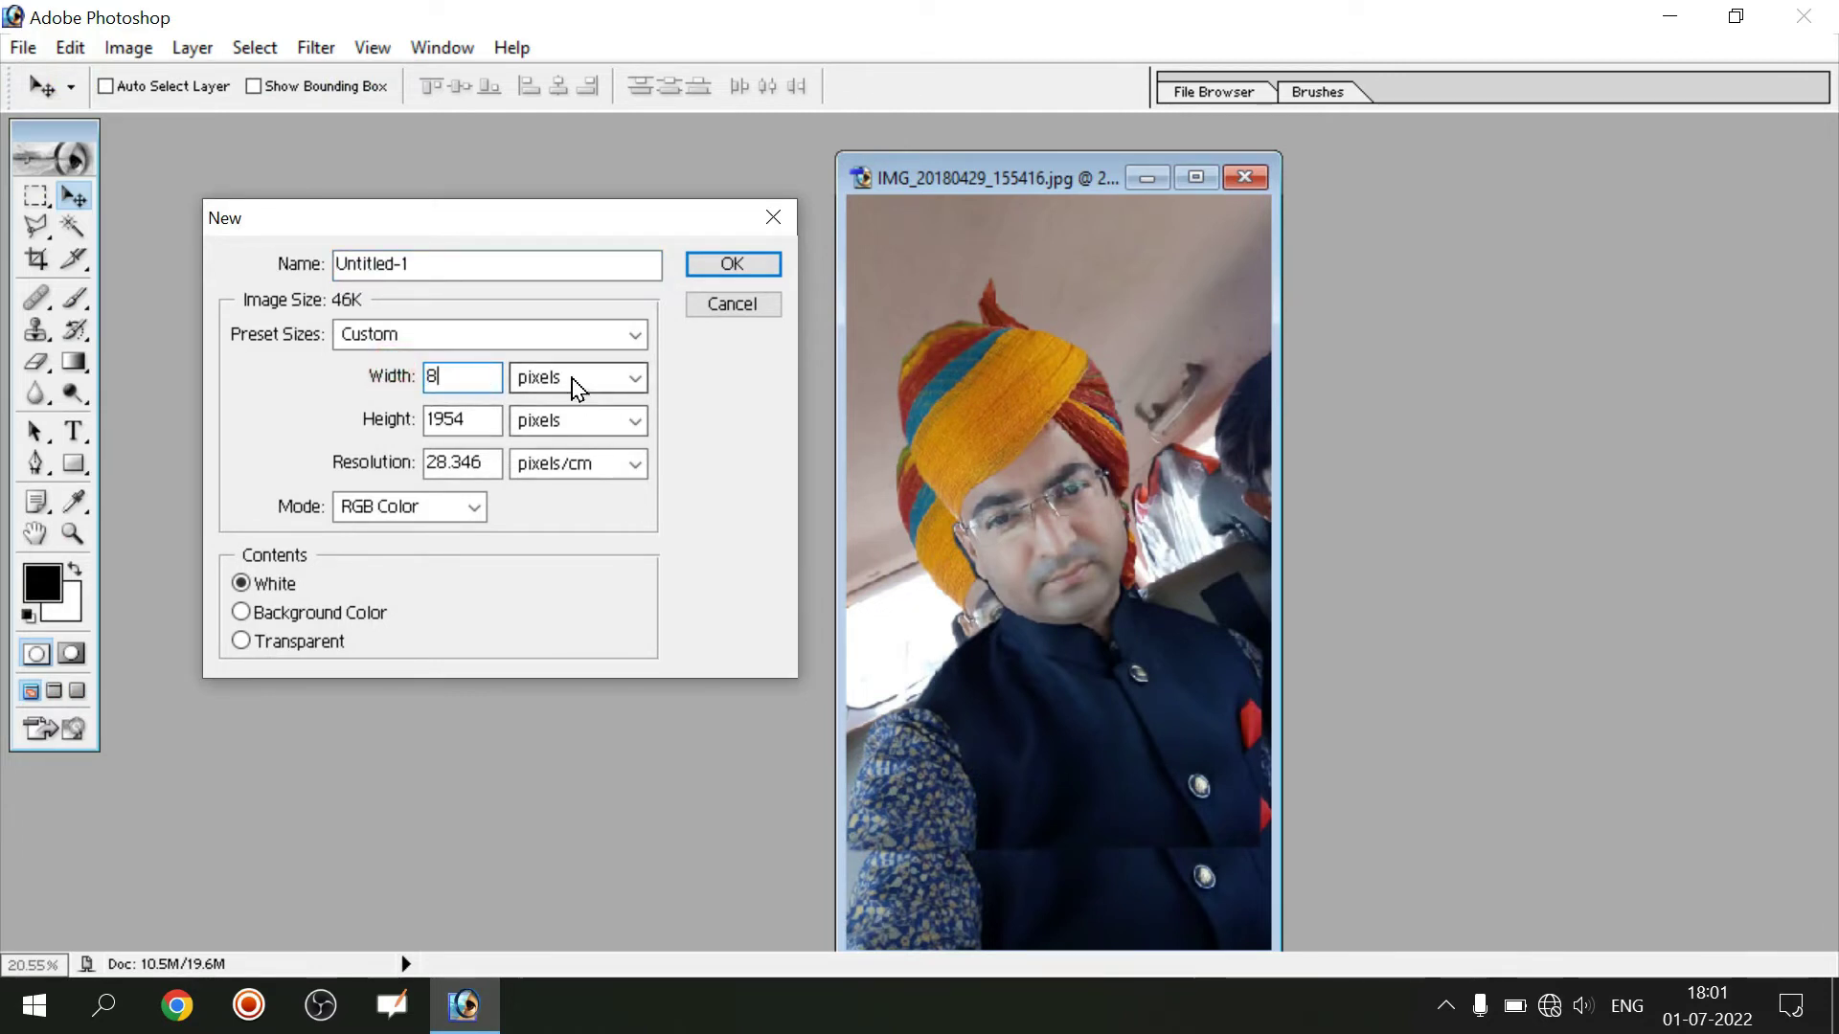
left_click(574, 379)
left_click(563, 426)
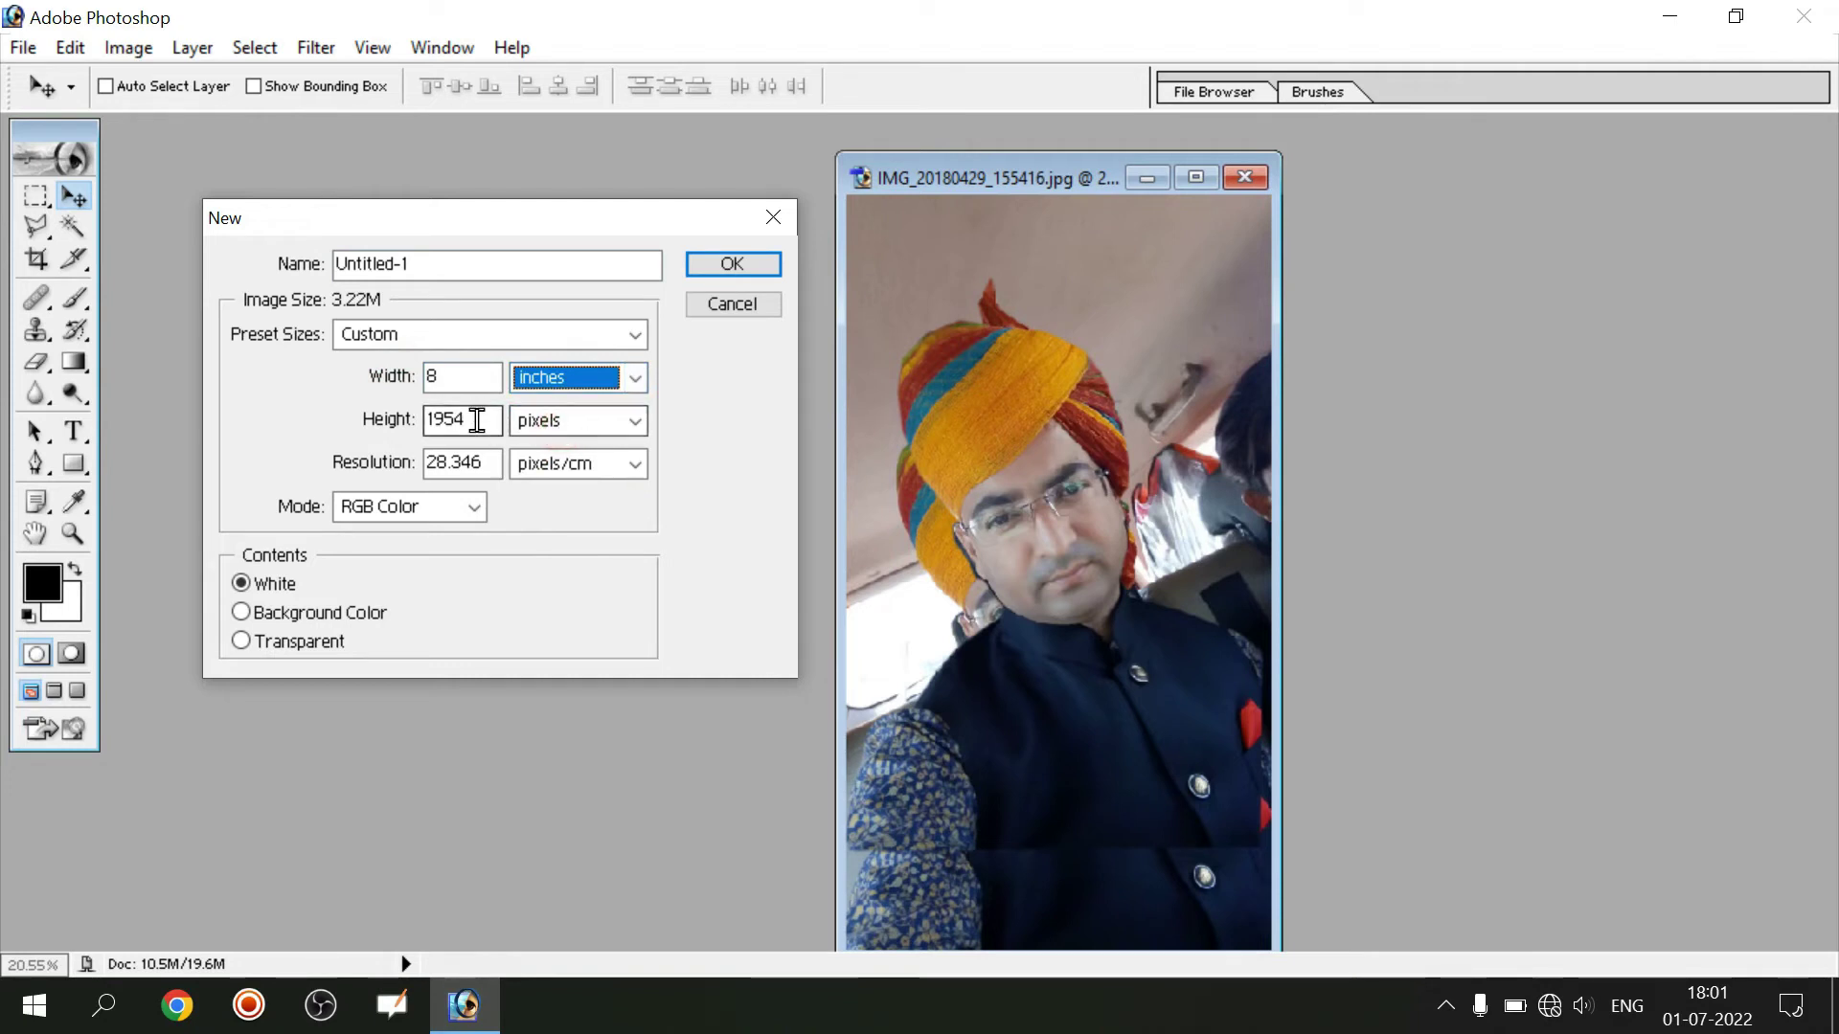
double_click(472, 420)
type("12")
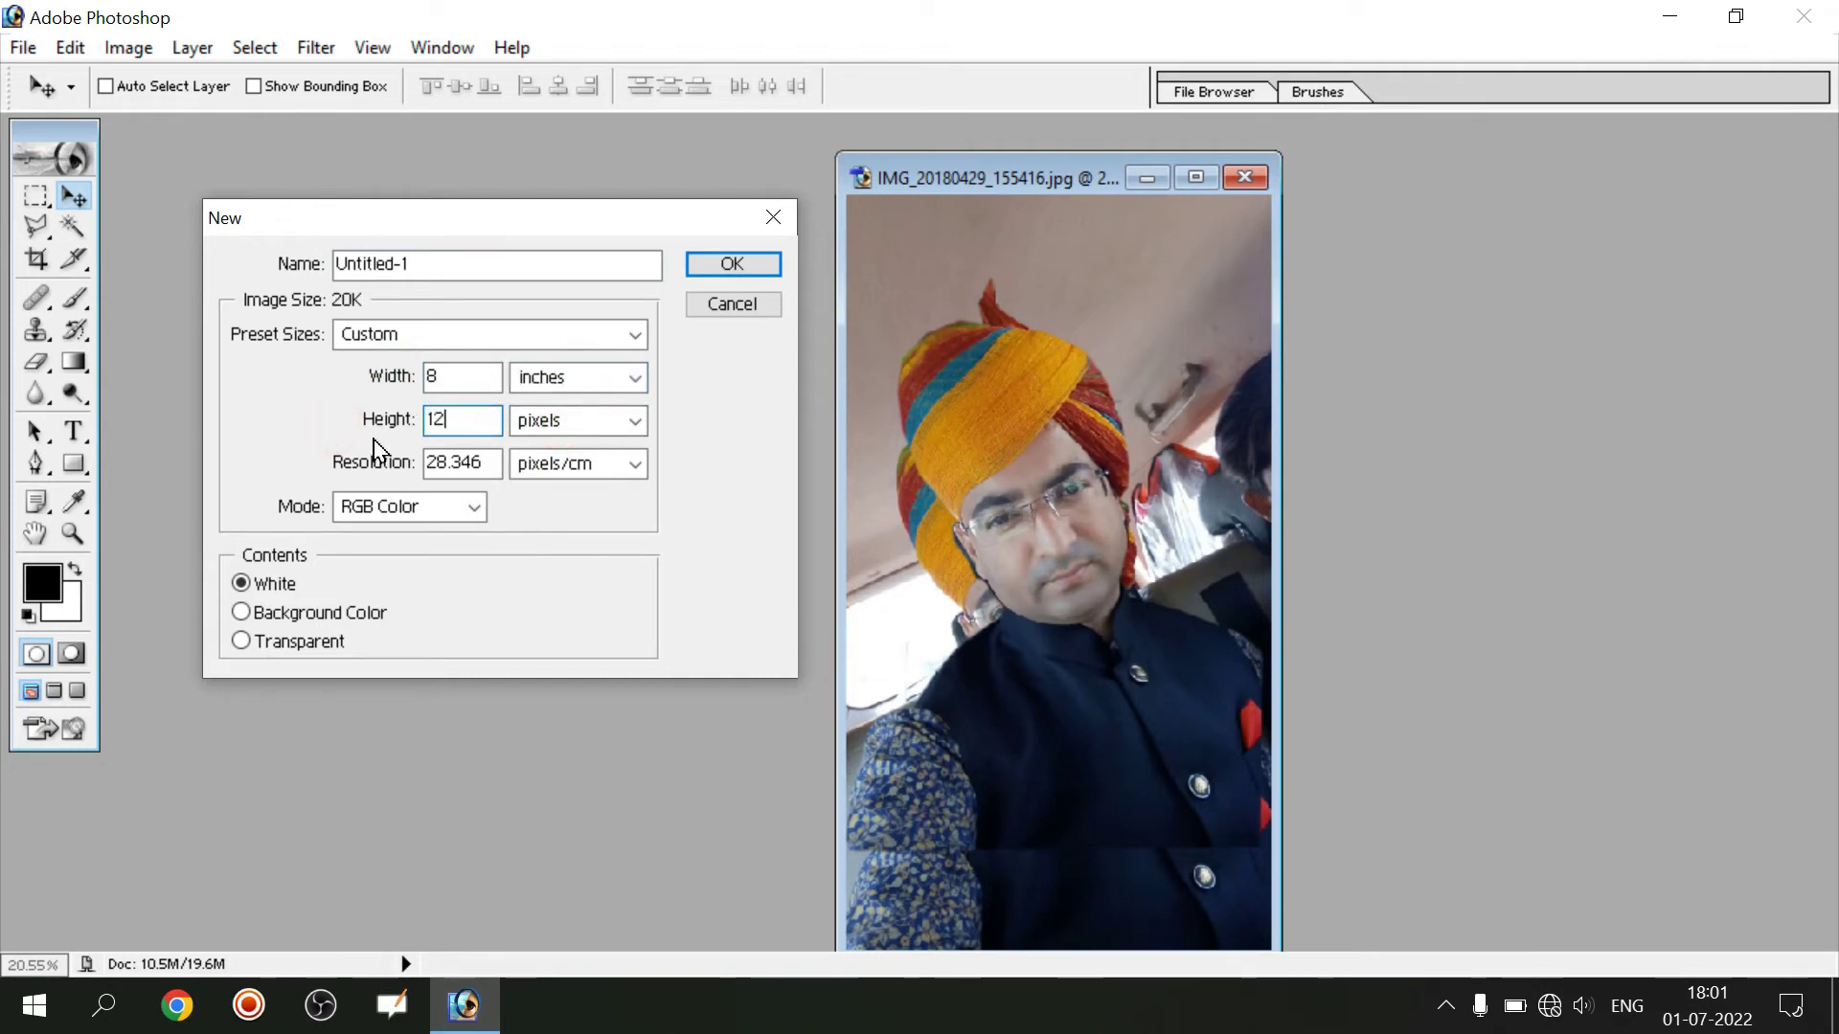
left_click(548, 424)
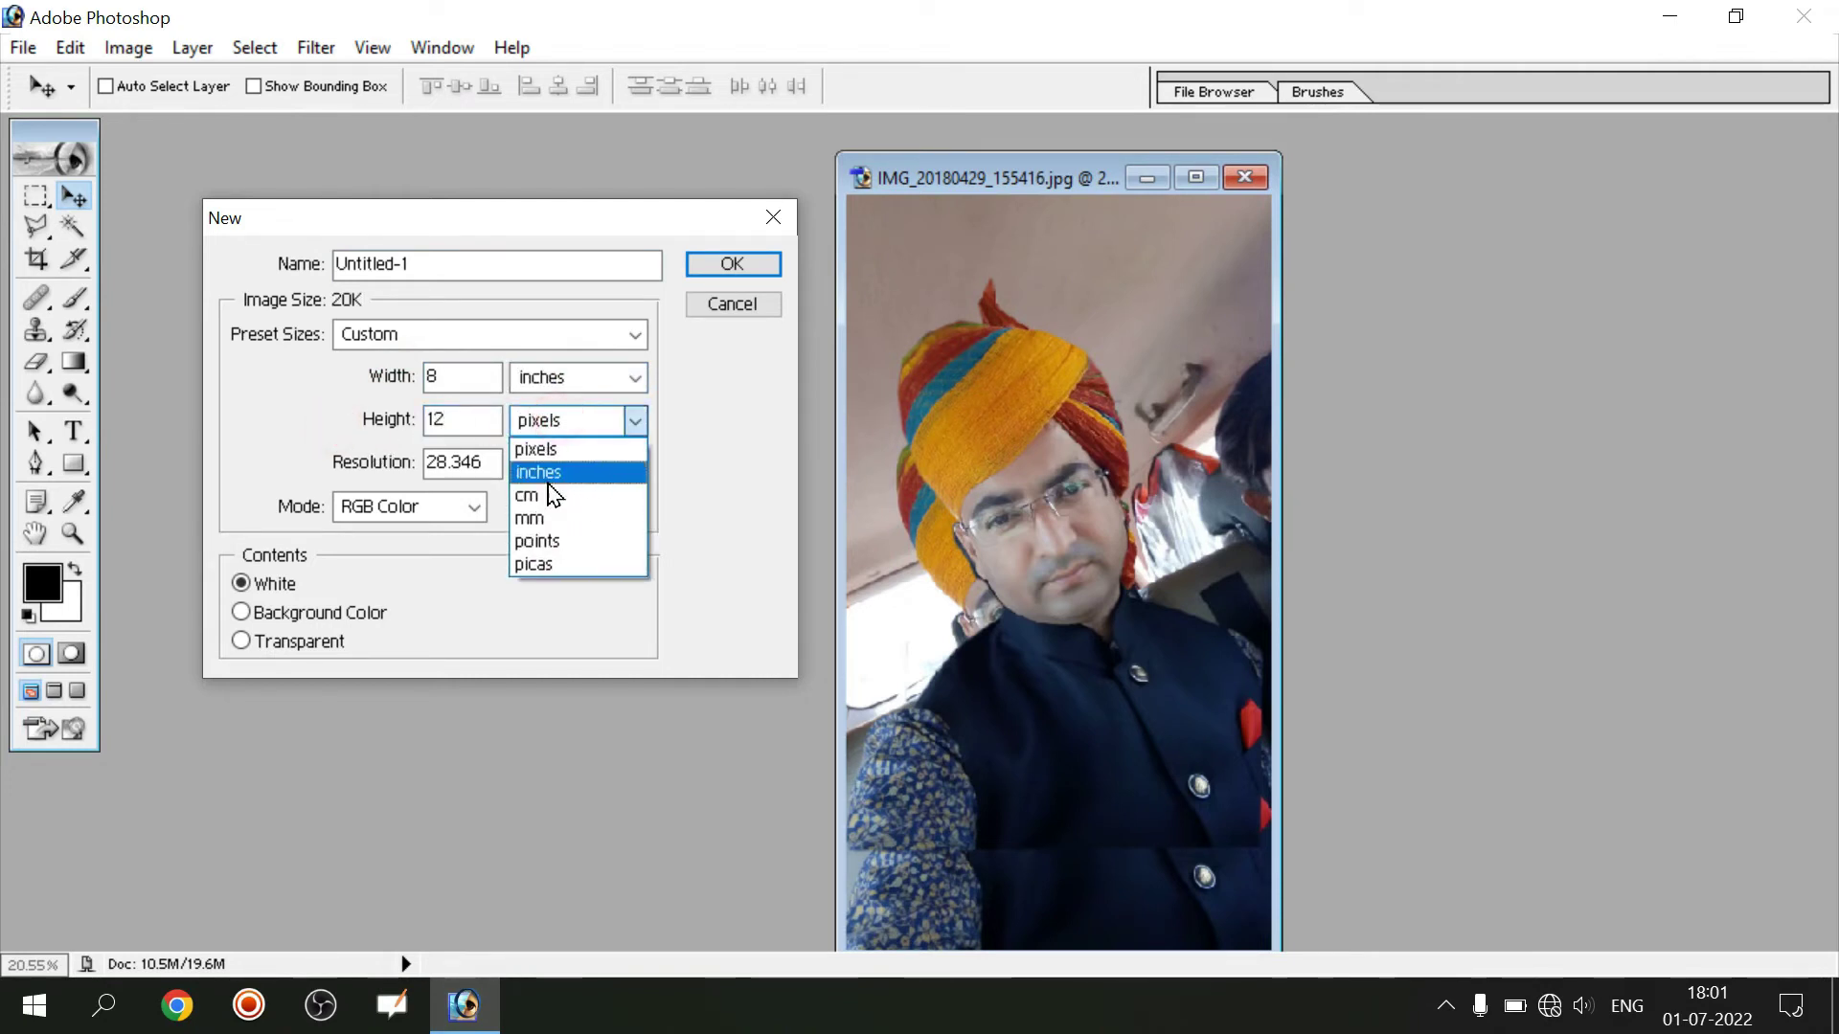
left_click(554, 473)
double_click(450, 464)
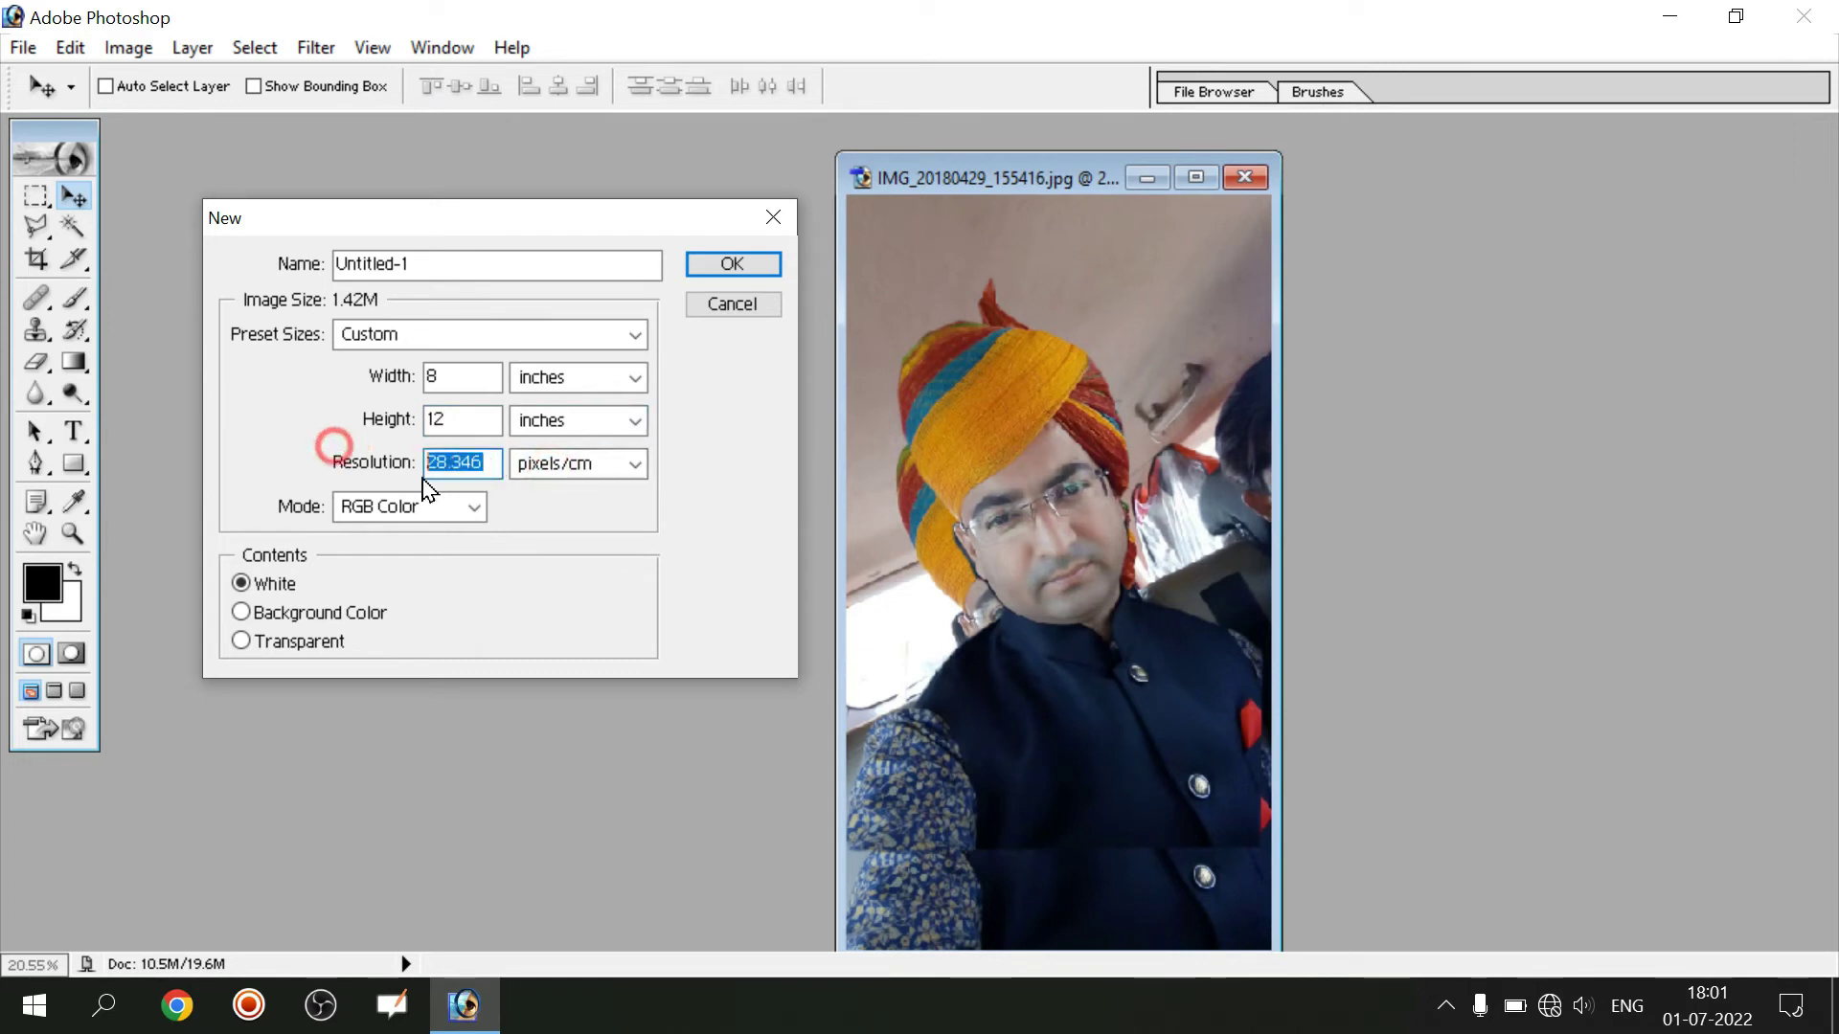
type("300")
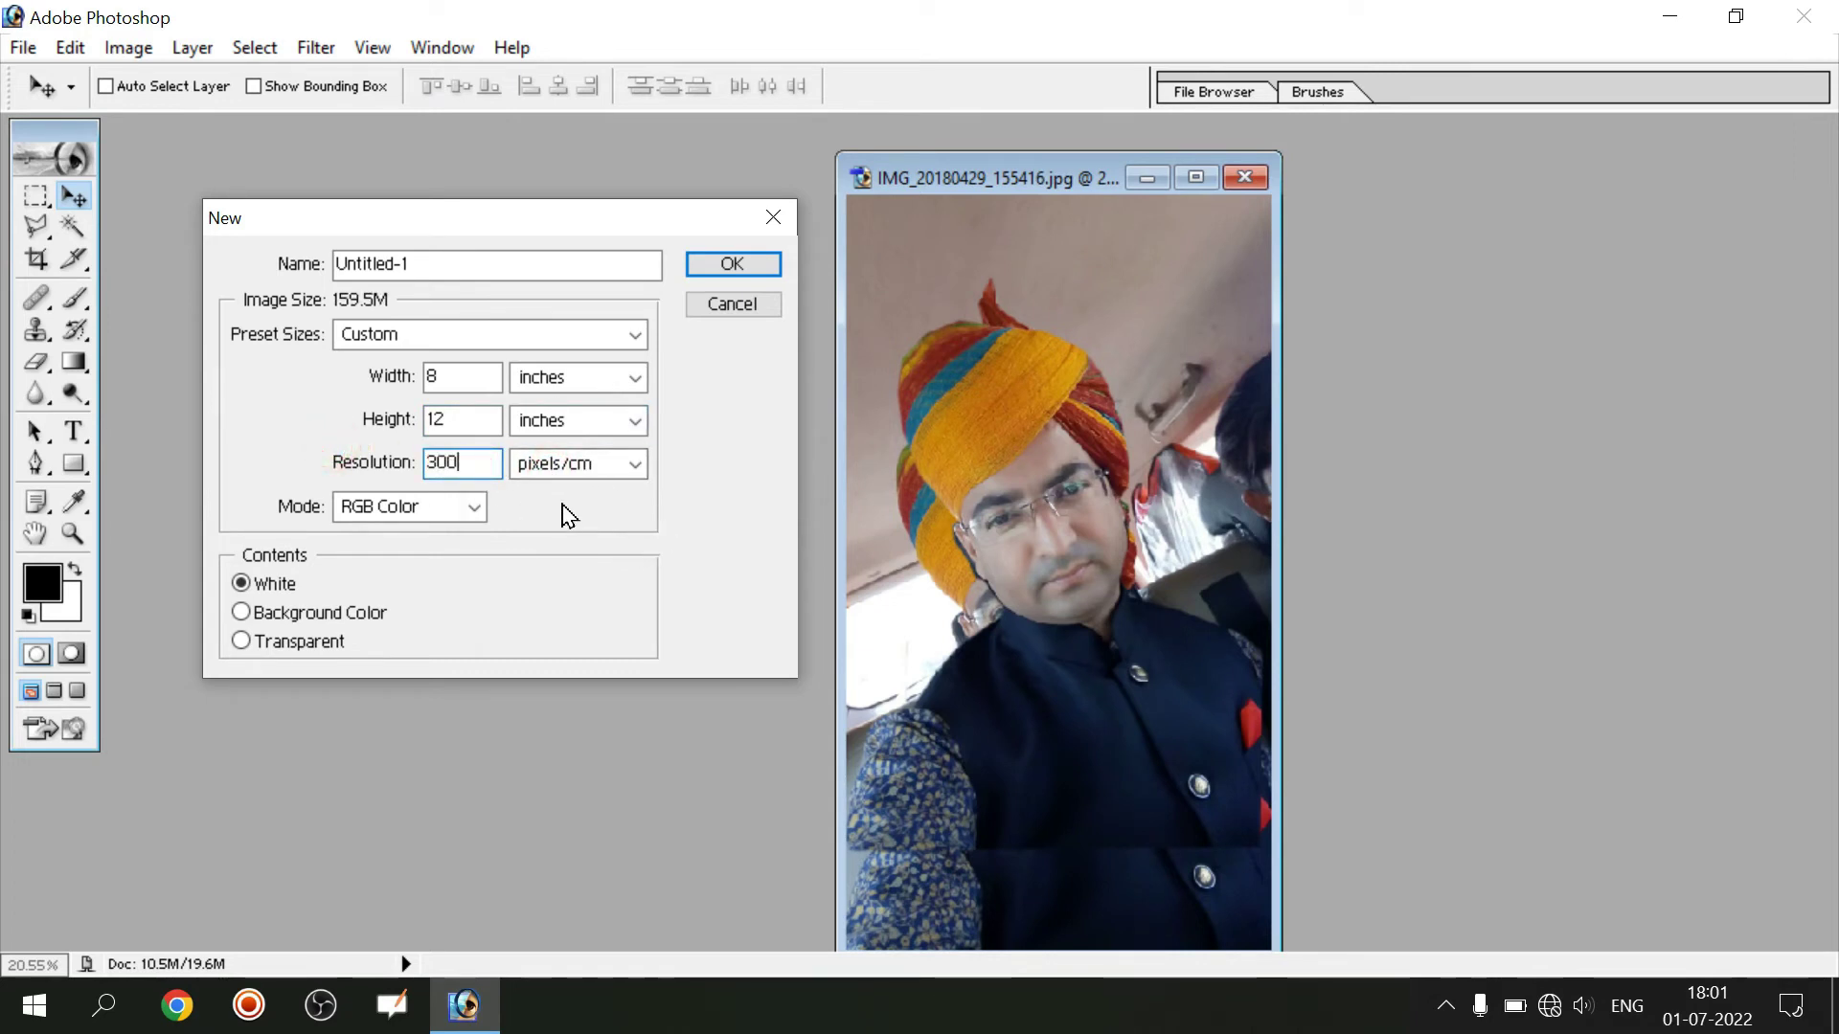
left_click(732, 264)
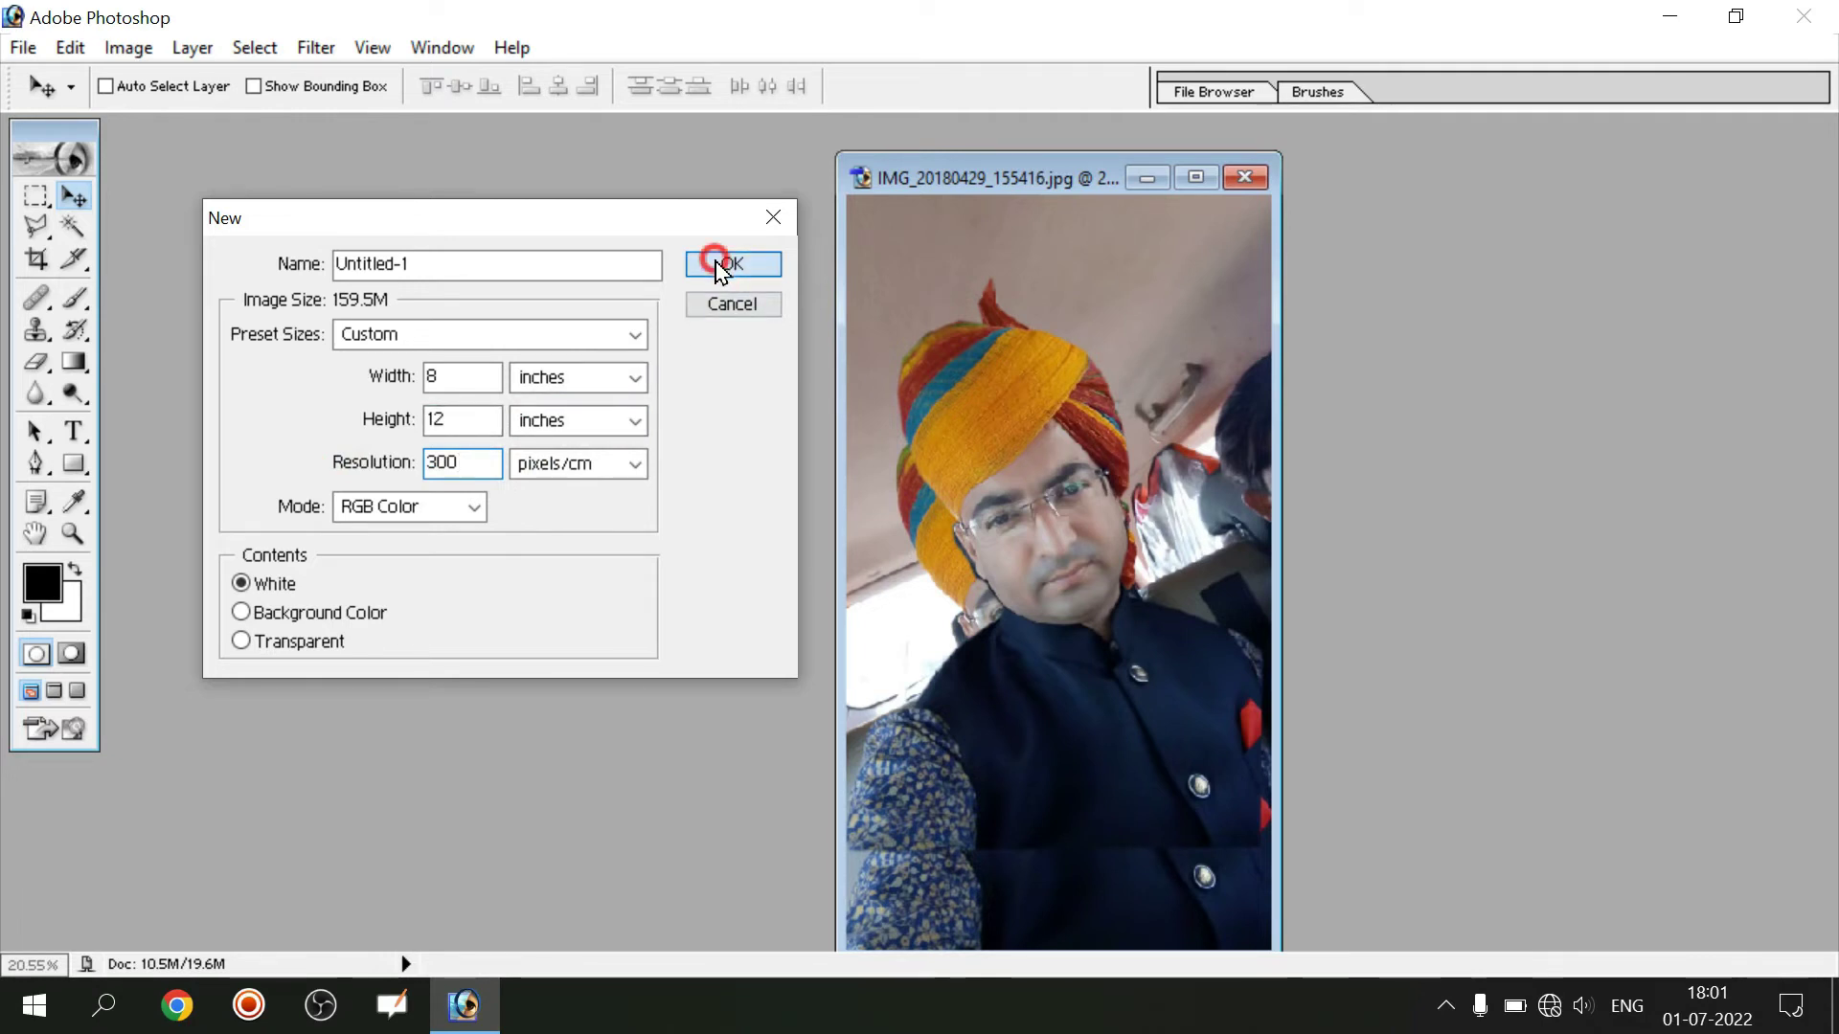
left_click_drag(352, 163, 578, 240)
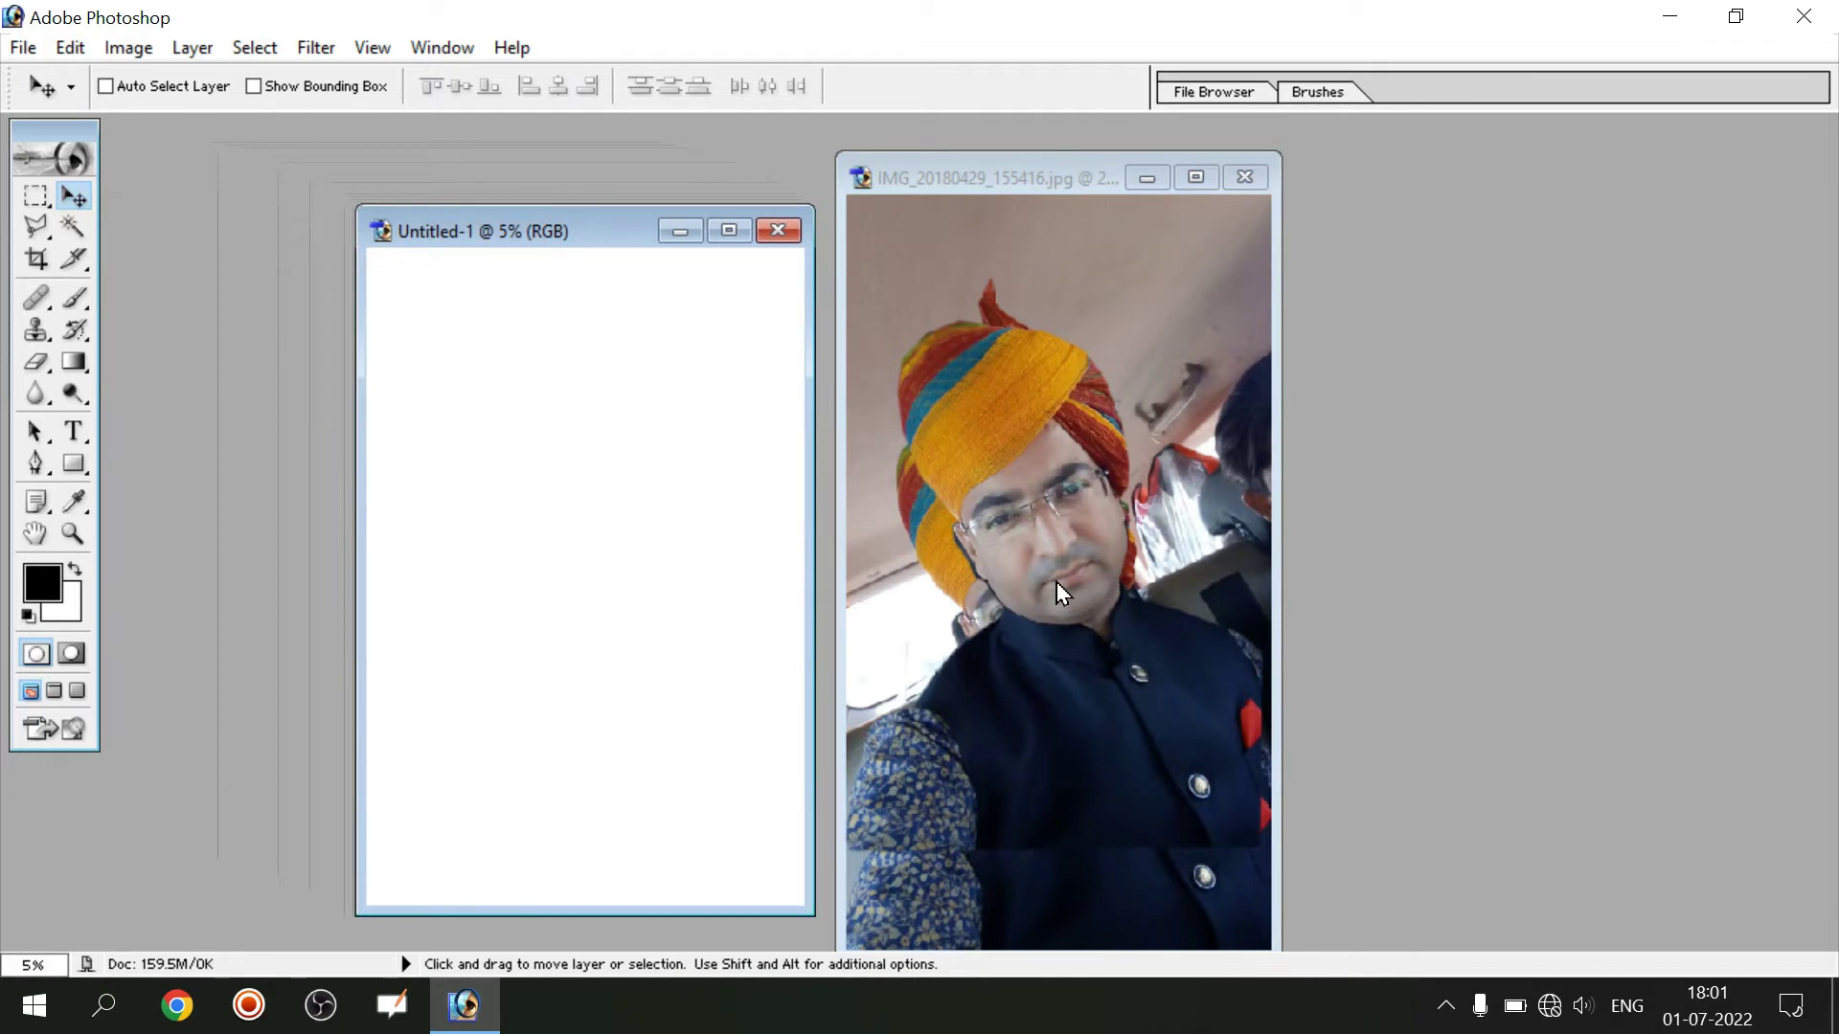
Drag the man's cut-out from IMG_20180429_155416.jpg into Untitled-1 as Layer 1
left_click(1072, 559)
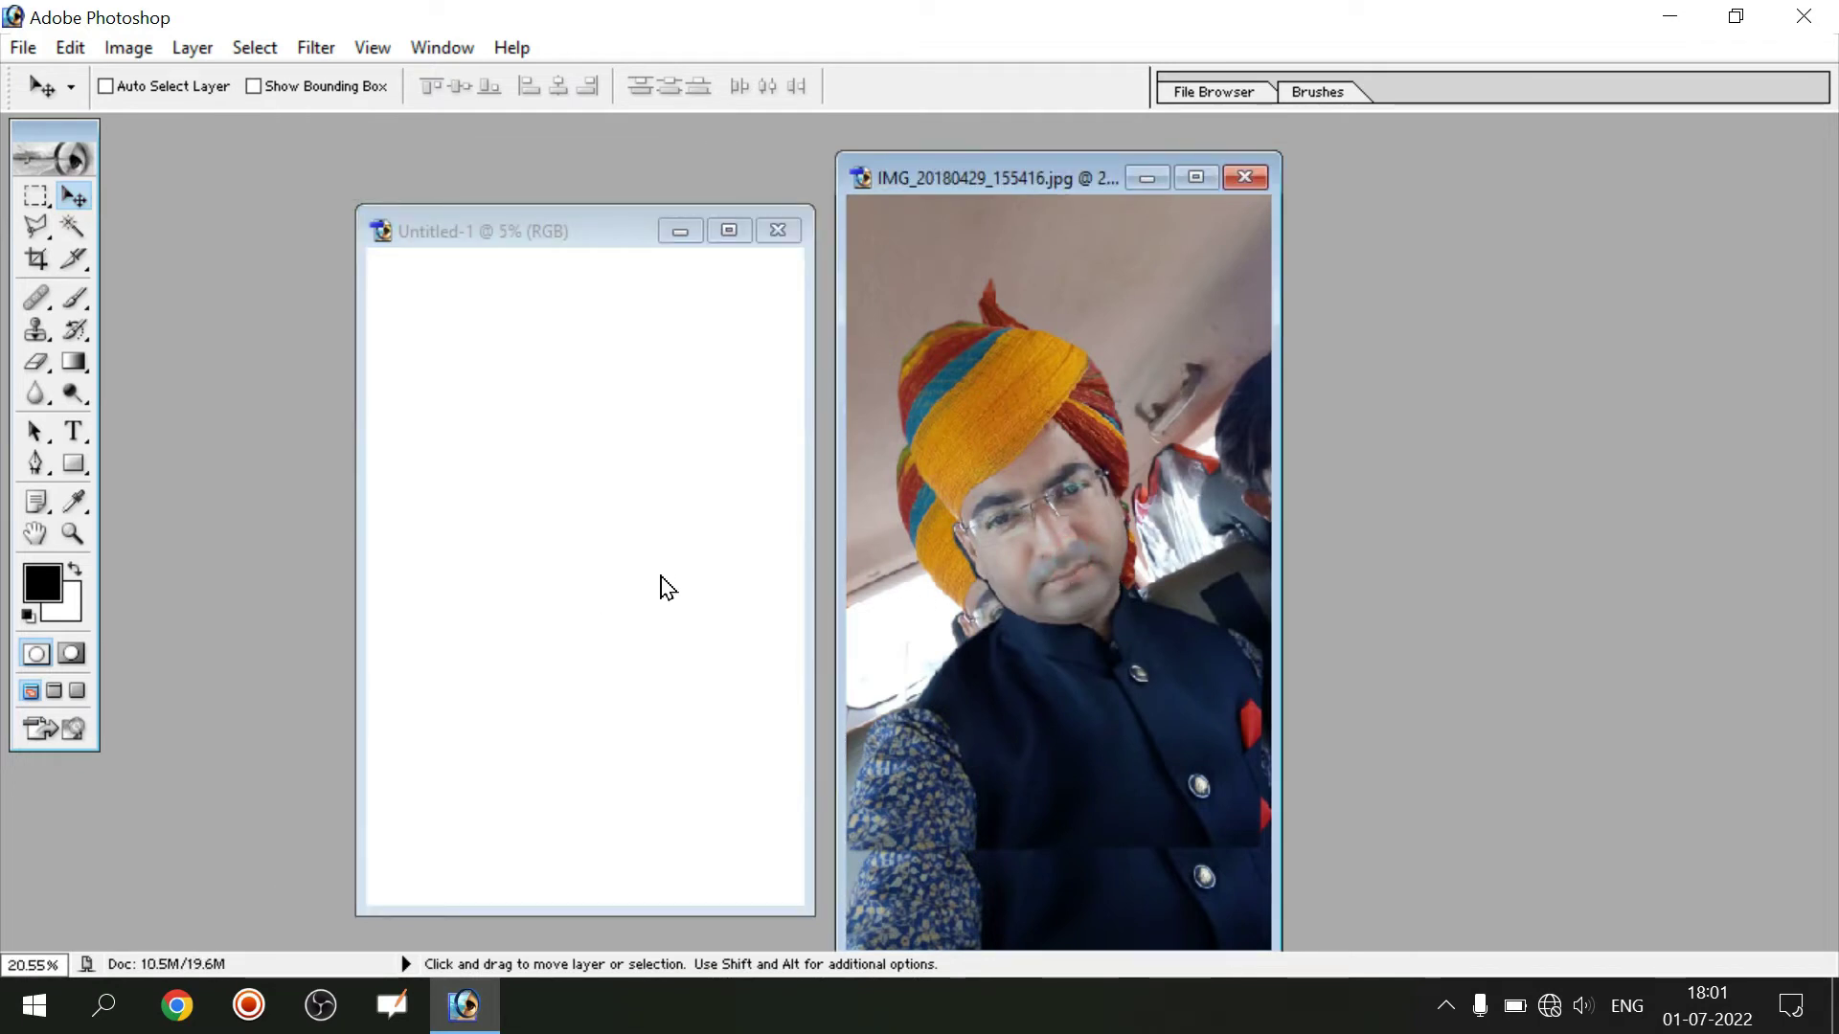
left_click_drag(1058, 563, 924, 625)
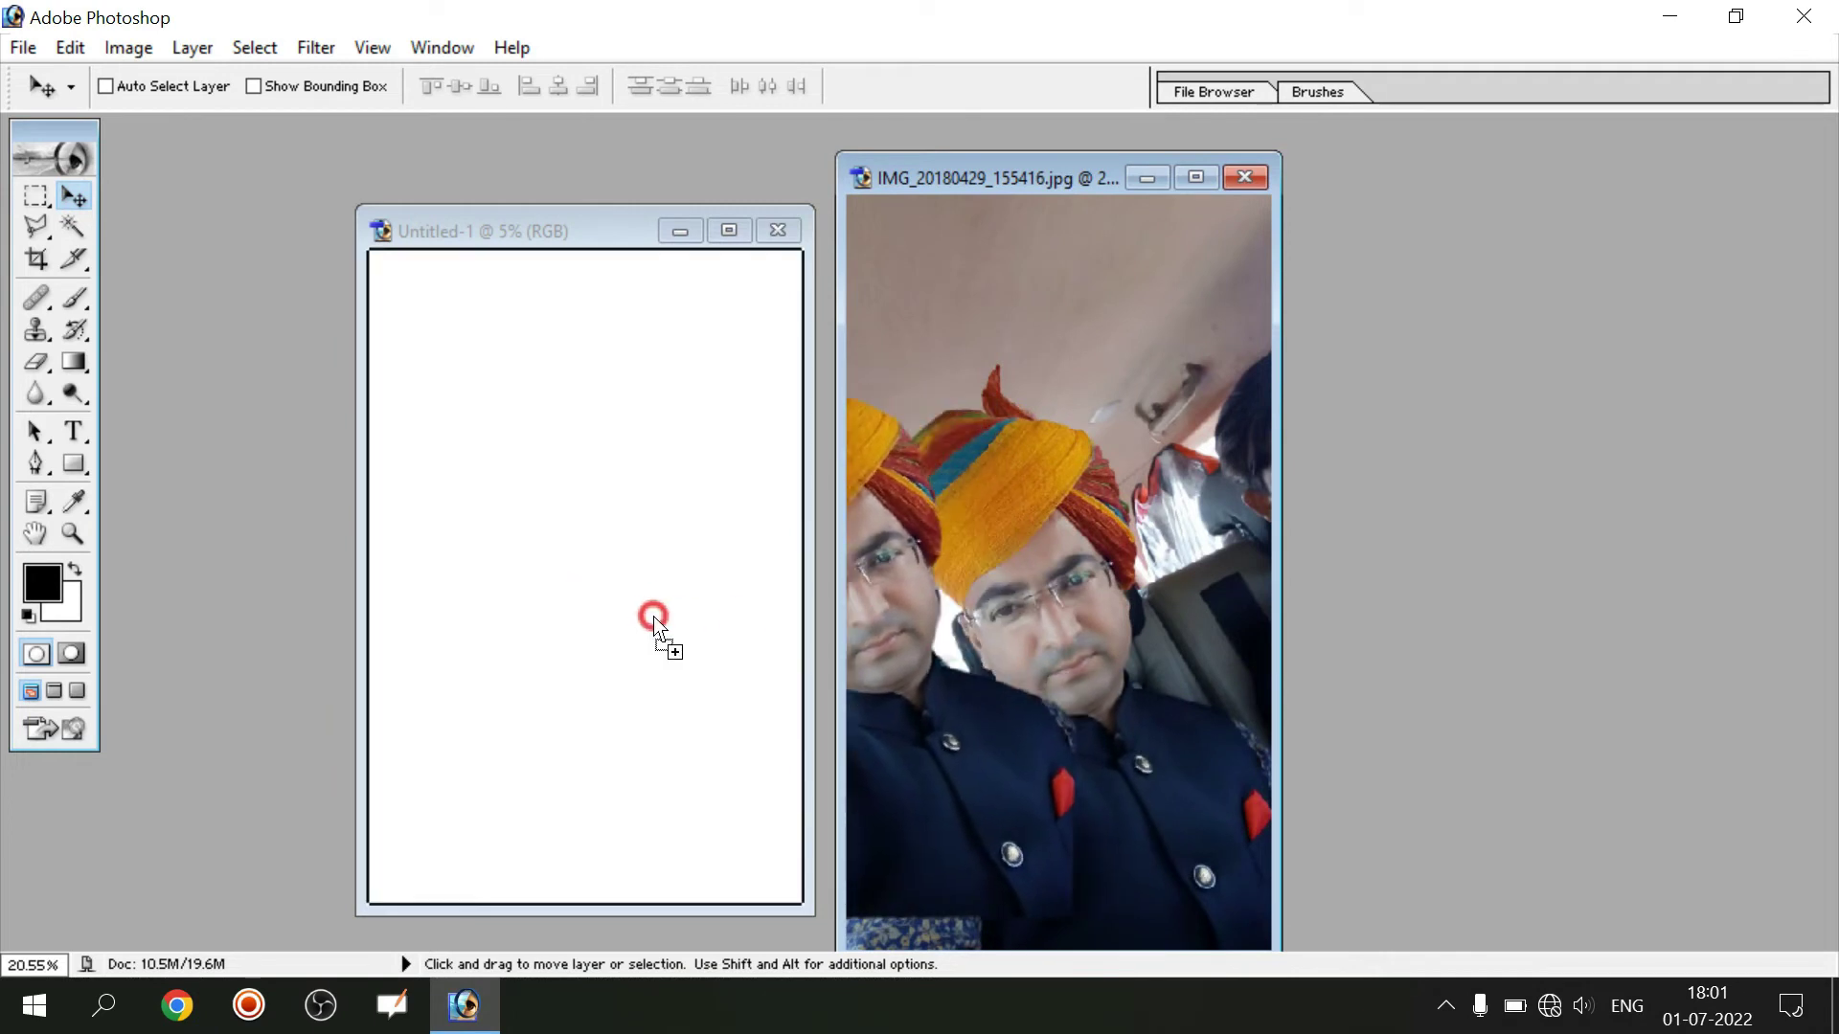
mouse_move(925, 625)
left_mouse_down()
mouse_move(1023, 629)
mouse_move(574, 575)
left_mouse_up()
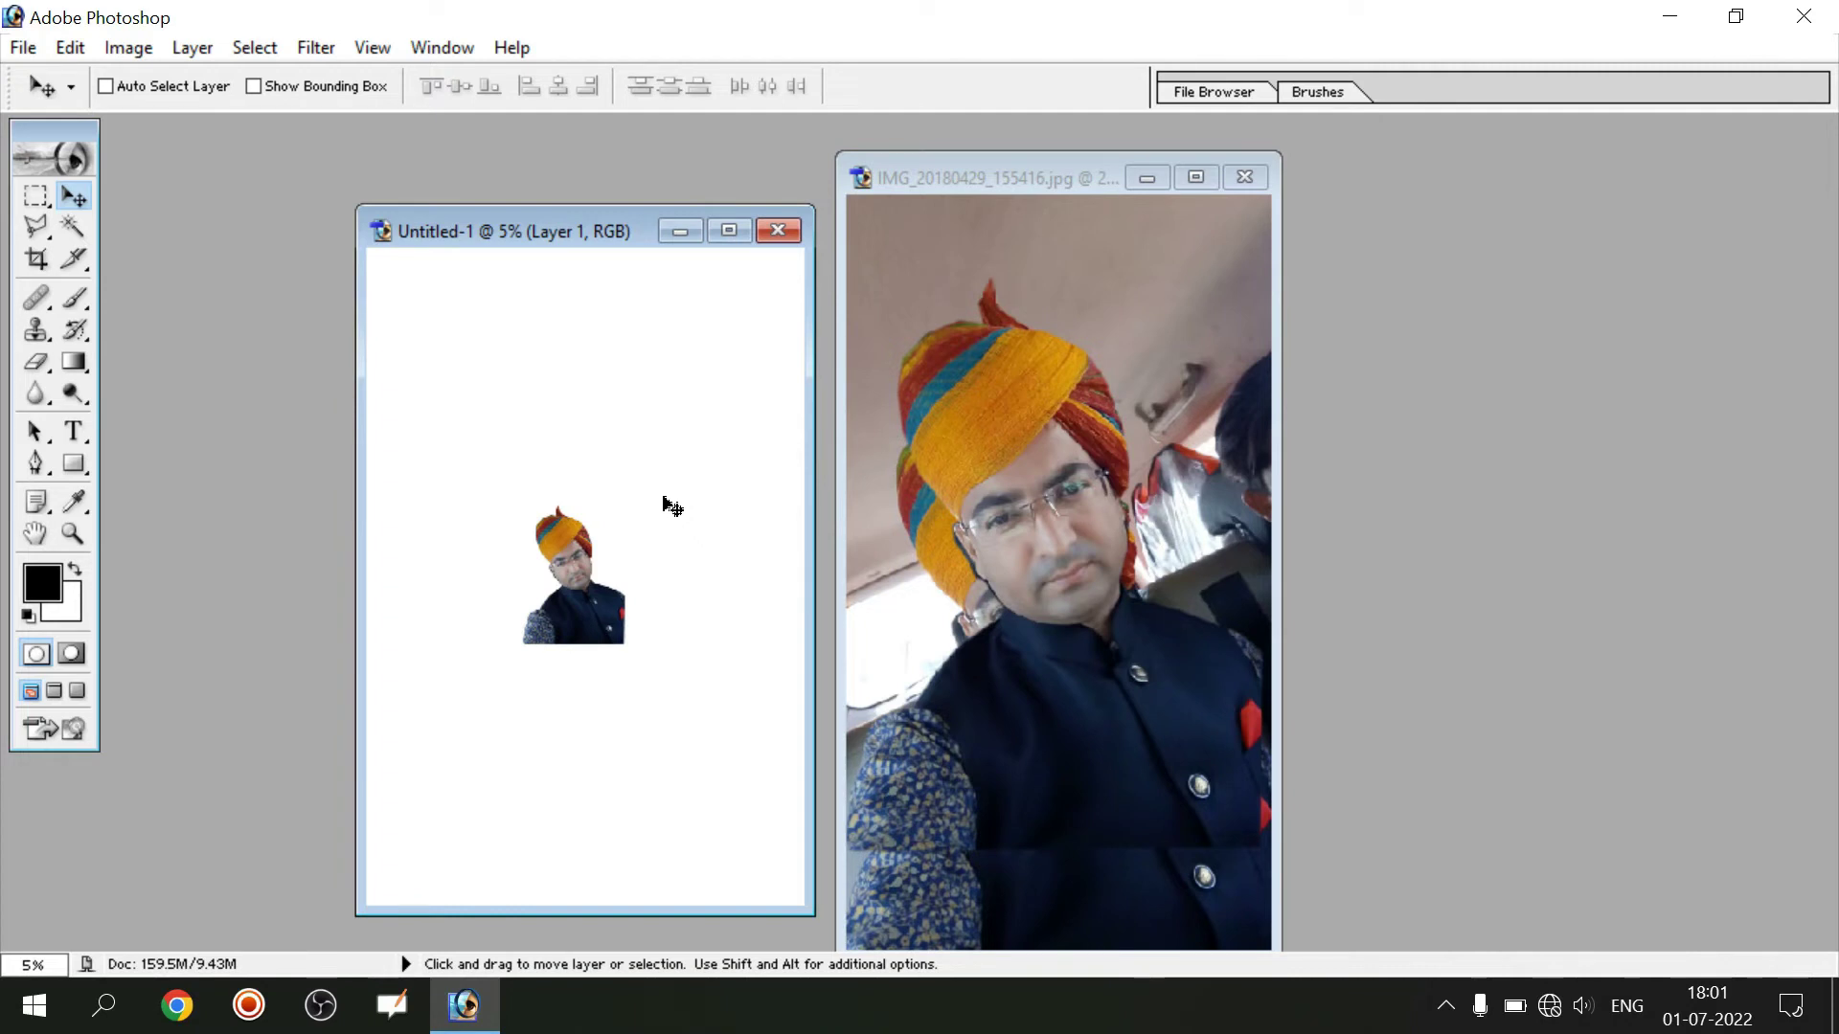
Free-transform the man to about 500% scale, rotate him straight, position him and commit
key("ctrl+t")
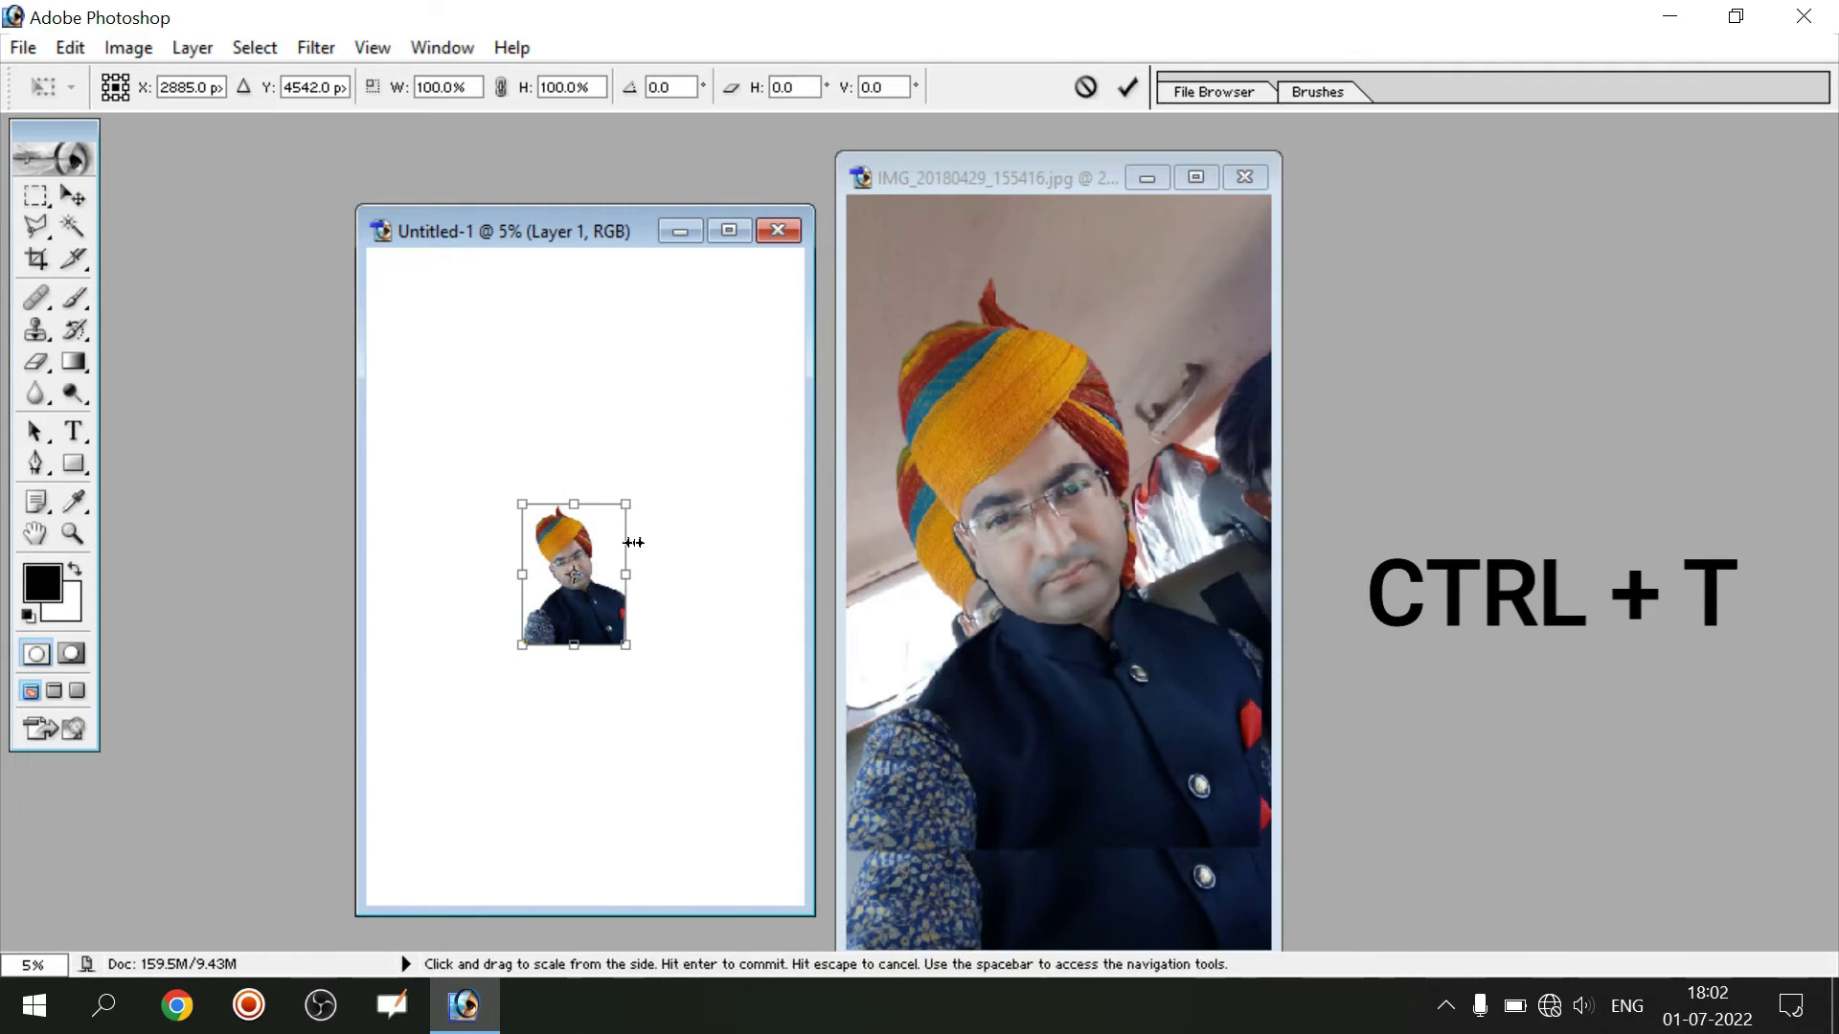
mouse_move(628, 502)
left_mouse_down()
mouse_move(737, 398)
mouse_move(784, 316)
mouse_move(628, 469)
mouse_move(800, 332)
mouse_move(646, 457)
mouse_move(772, 271)
mouse_move(814, 283)
mouse_move(990, 143)
left_mouse_up()
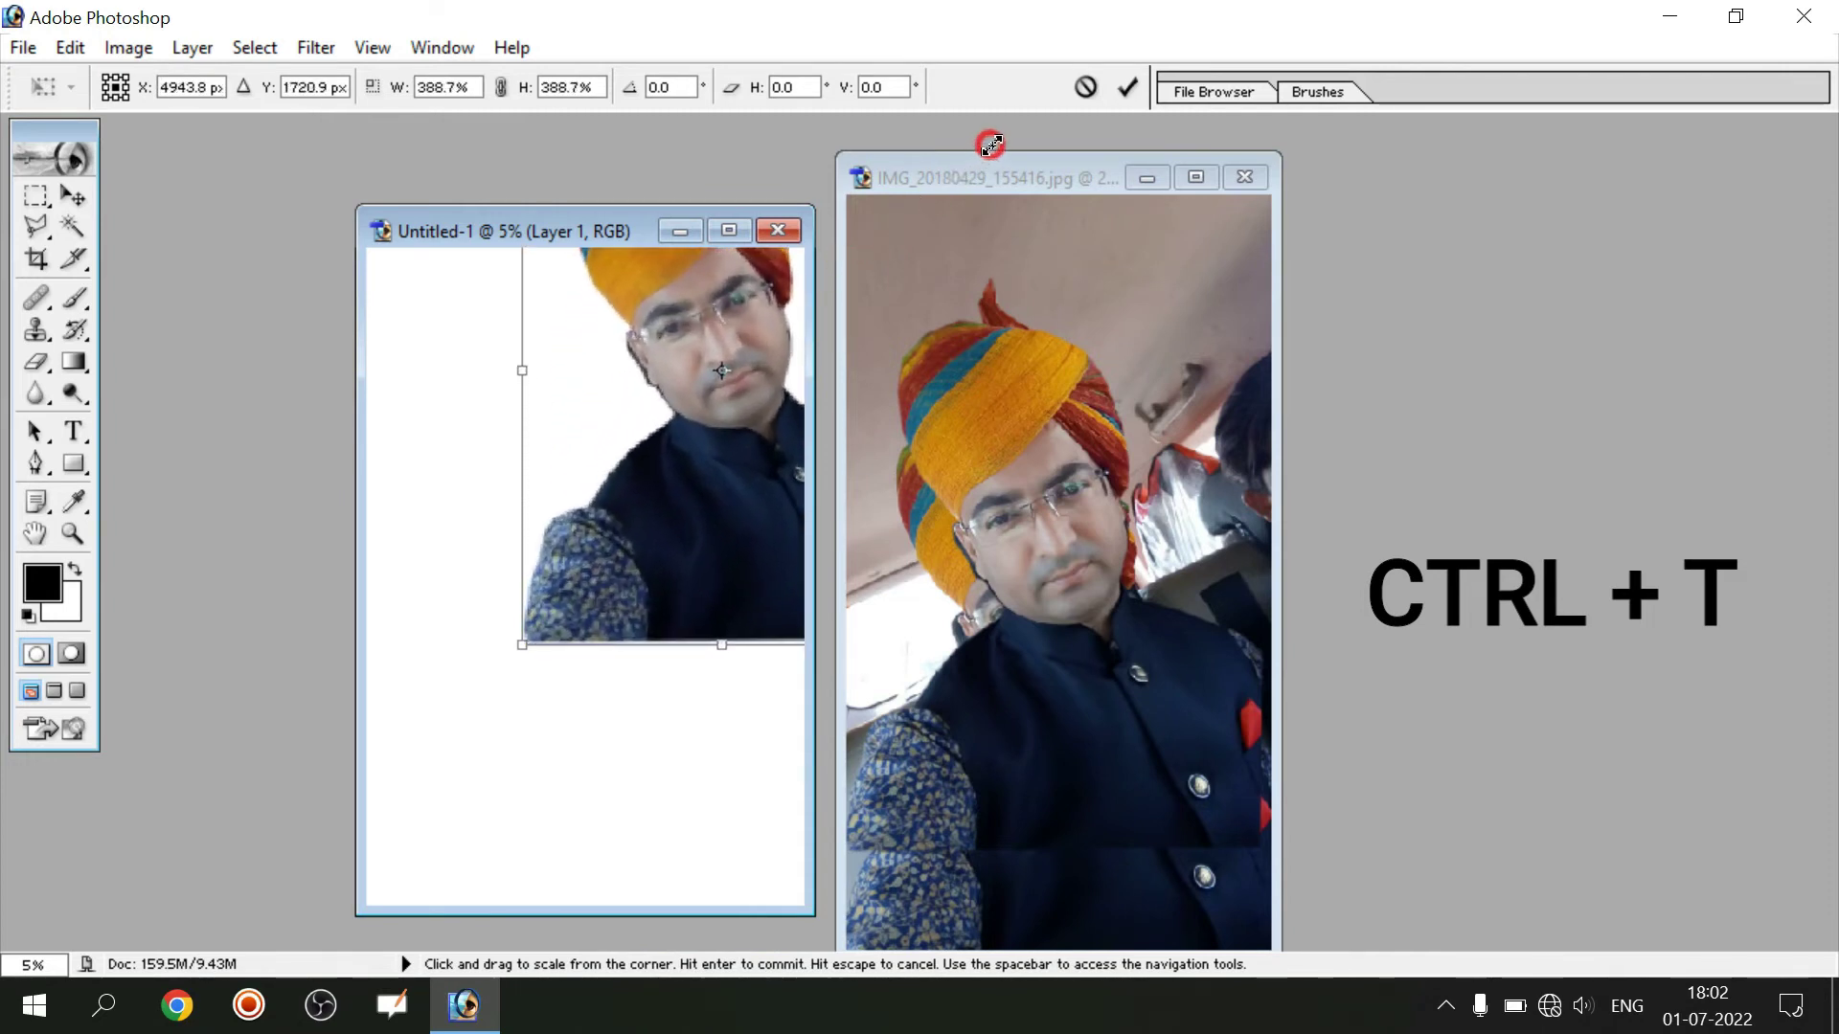
left_click_drag(743, 338, 568, 591)
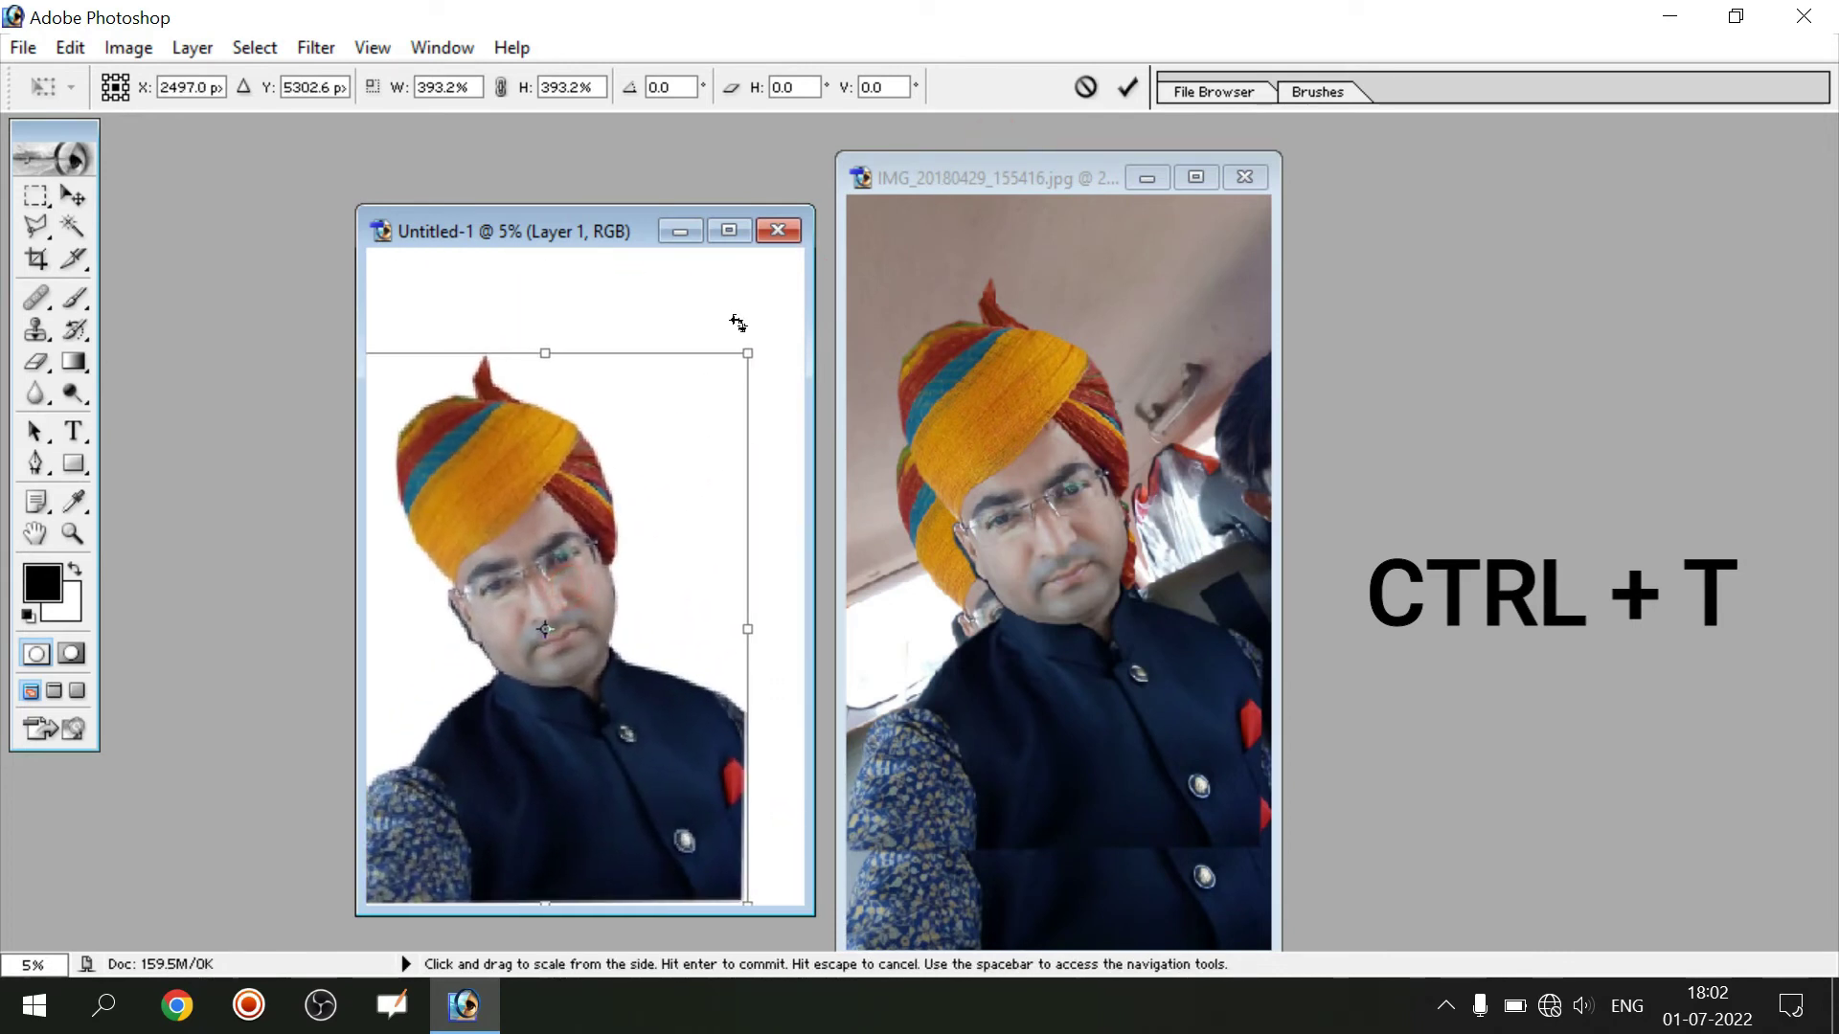
left_click_drag(760, 300, 828, 410)
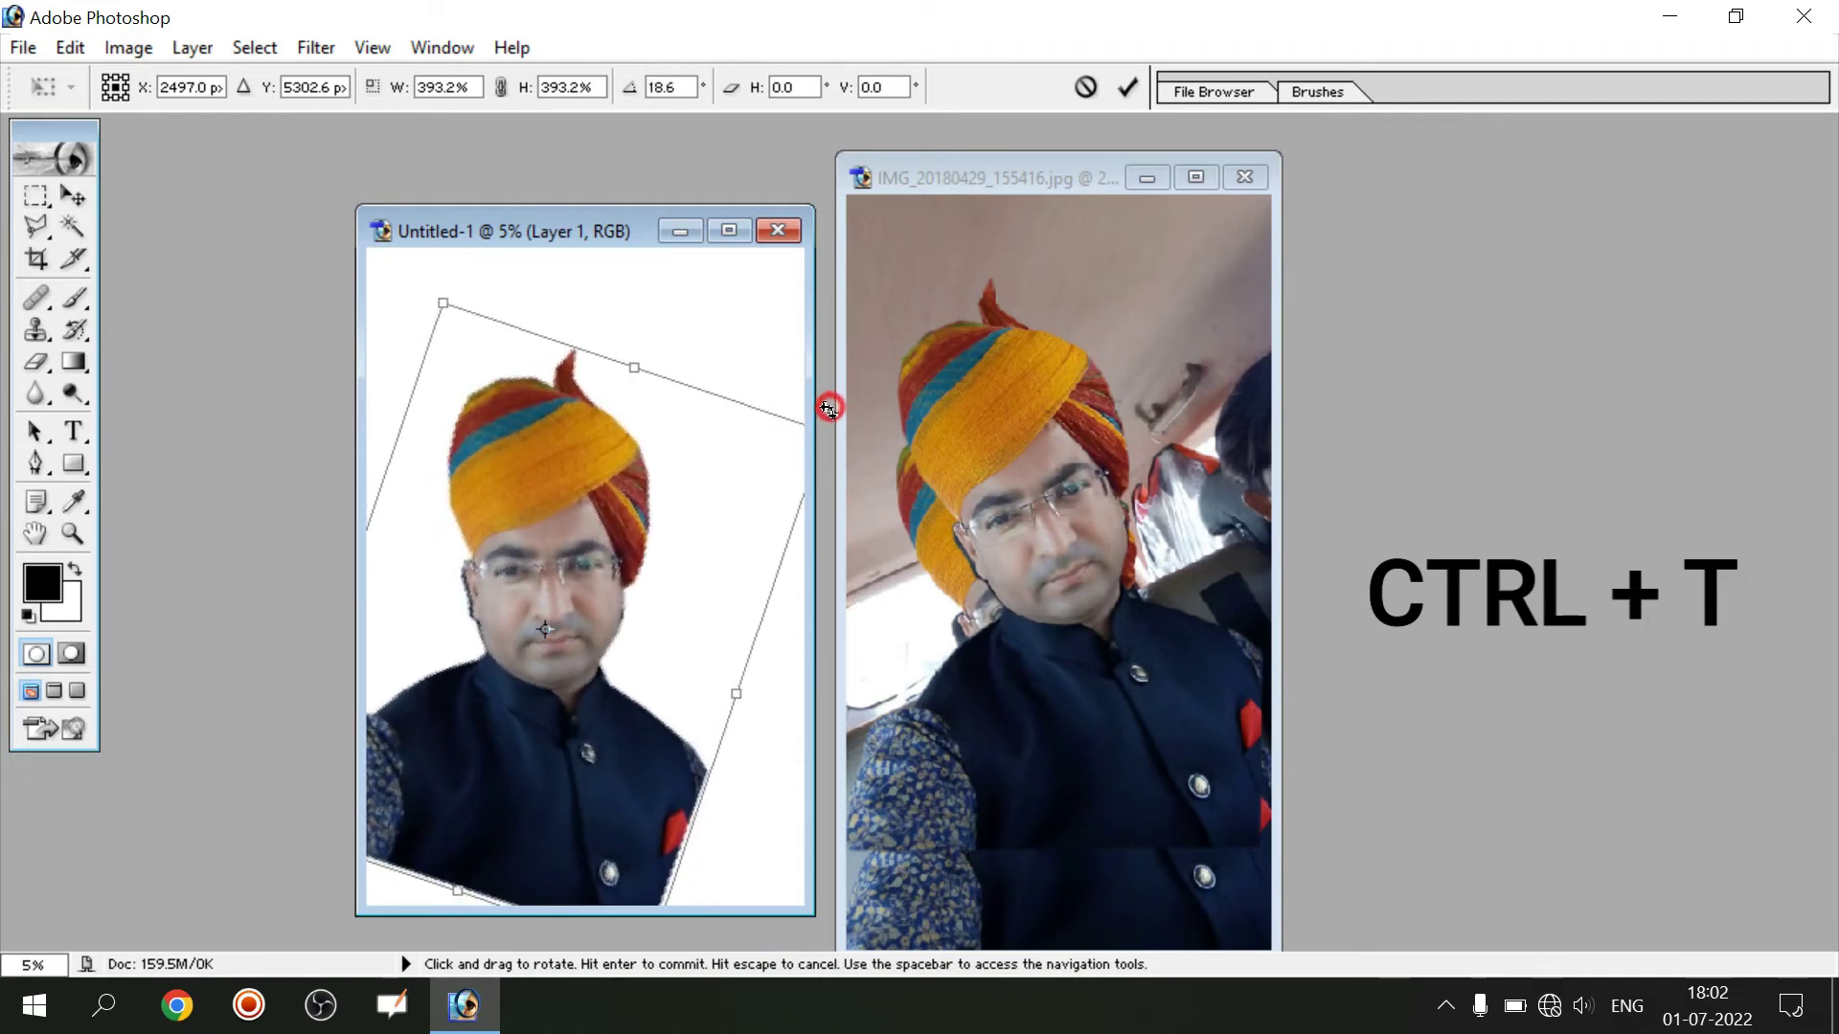
left_click_drag(727, 526, 601, 542)
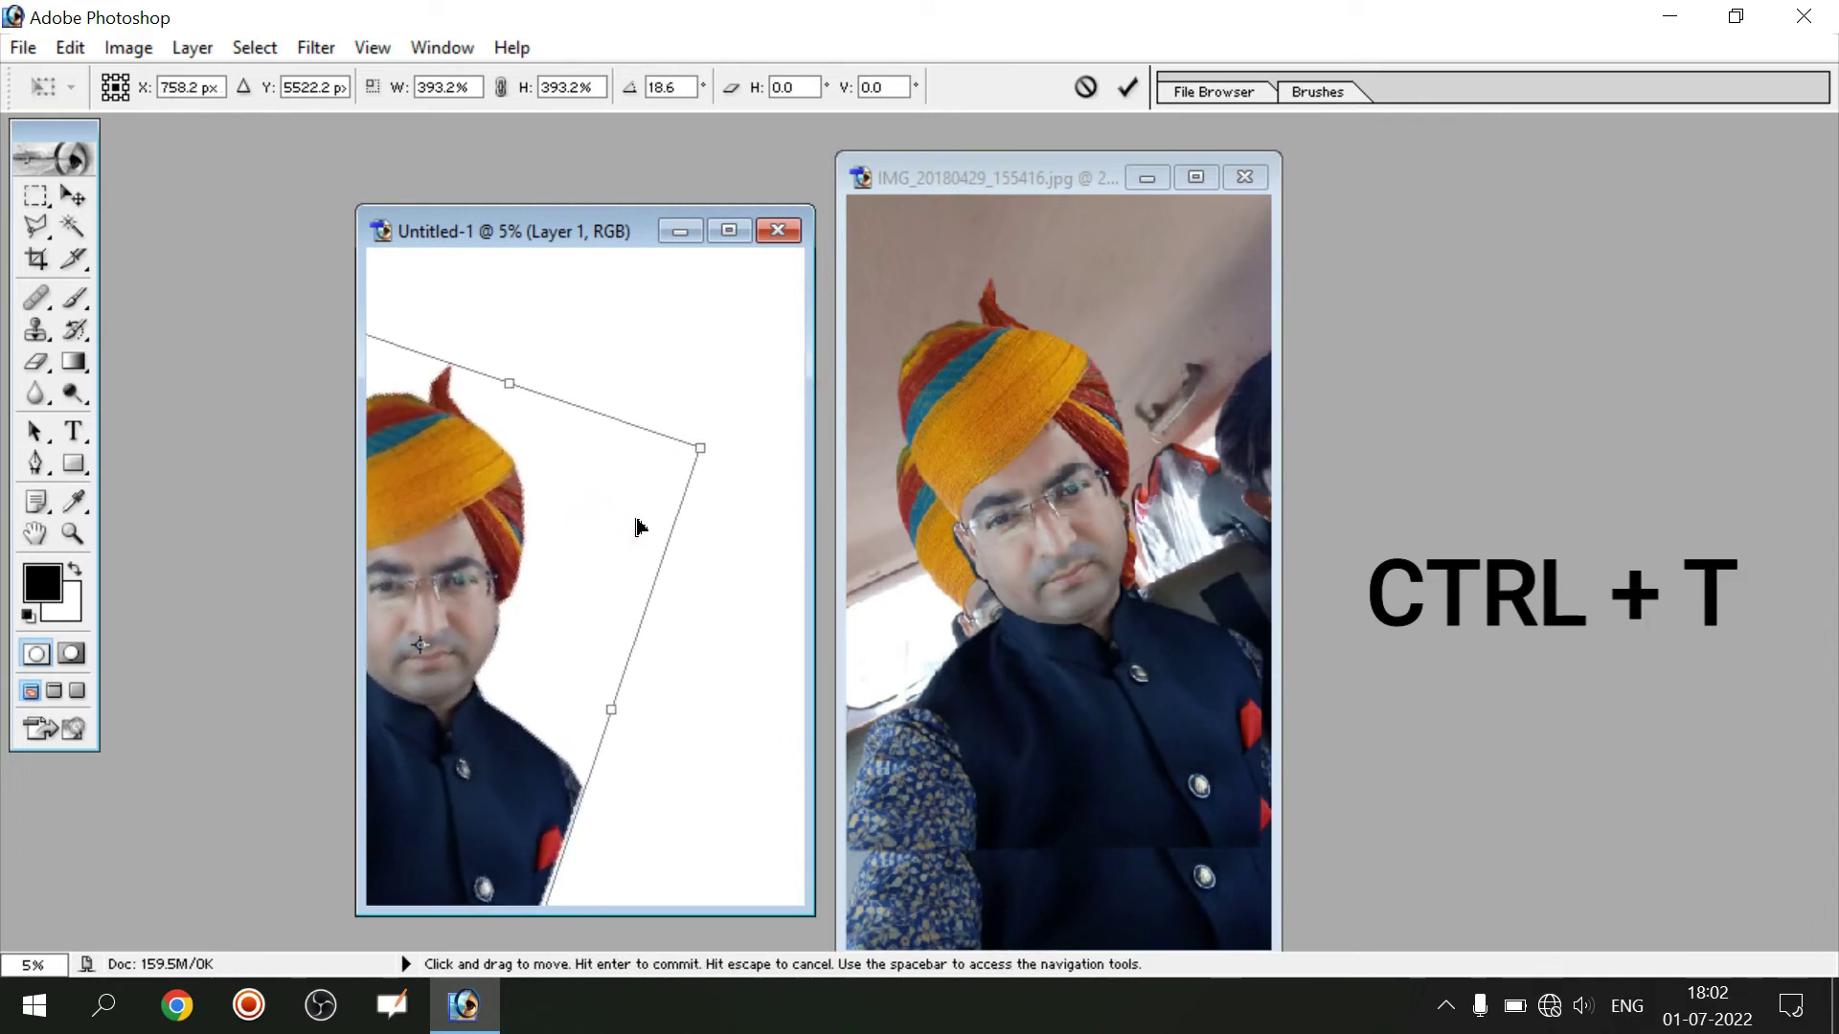
left_click_drag(700, 447, 845, 333)
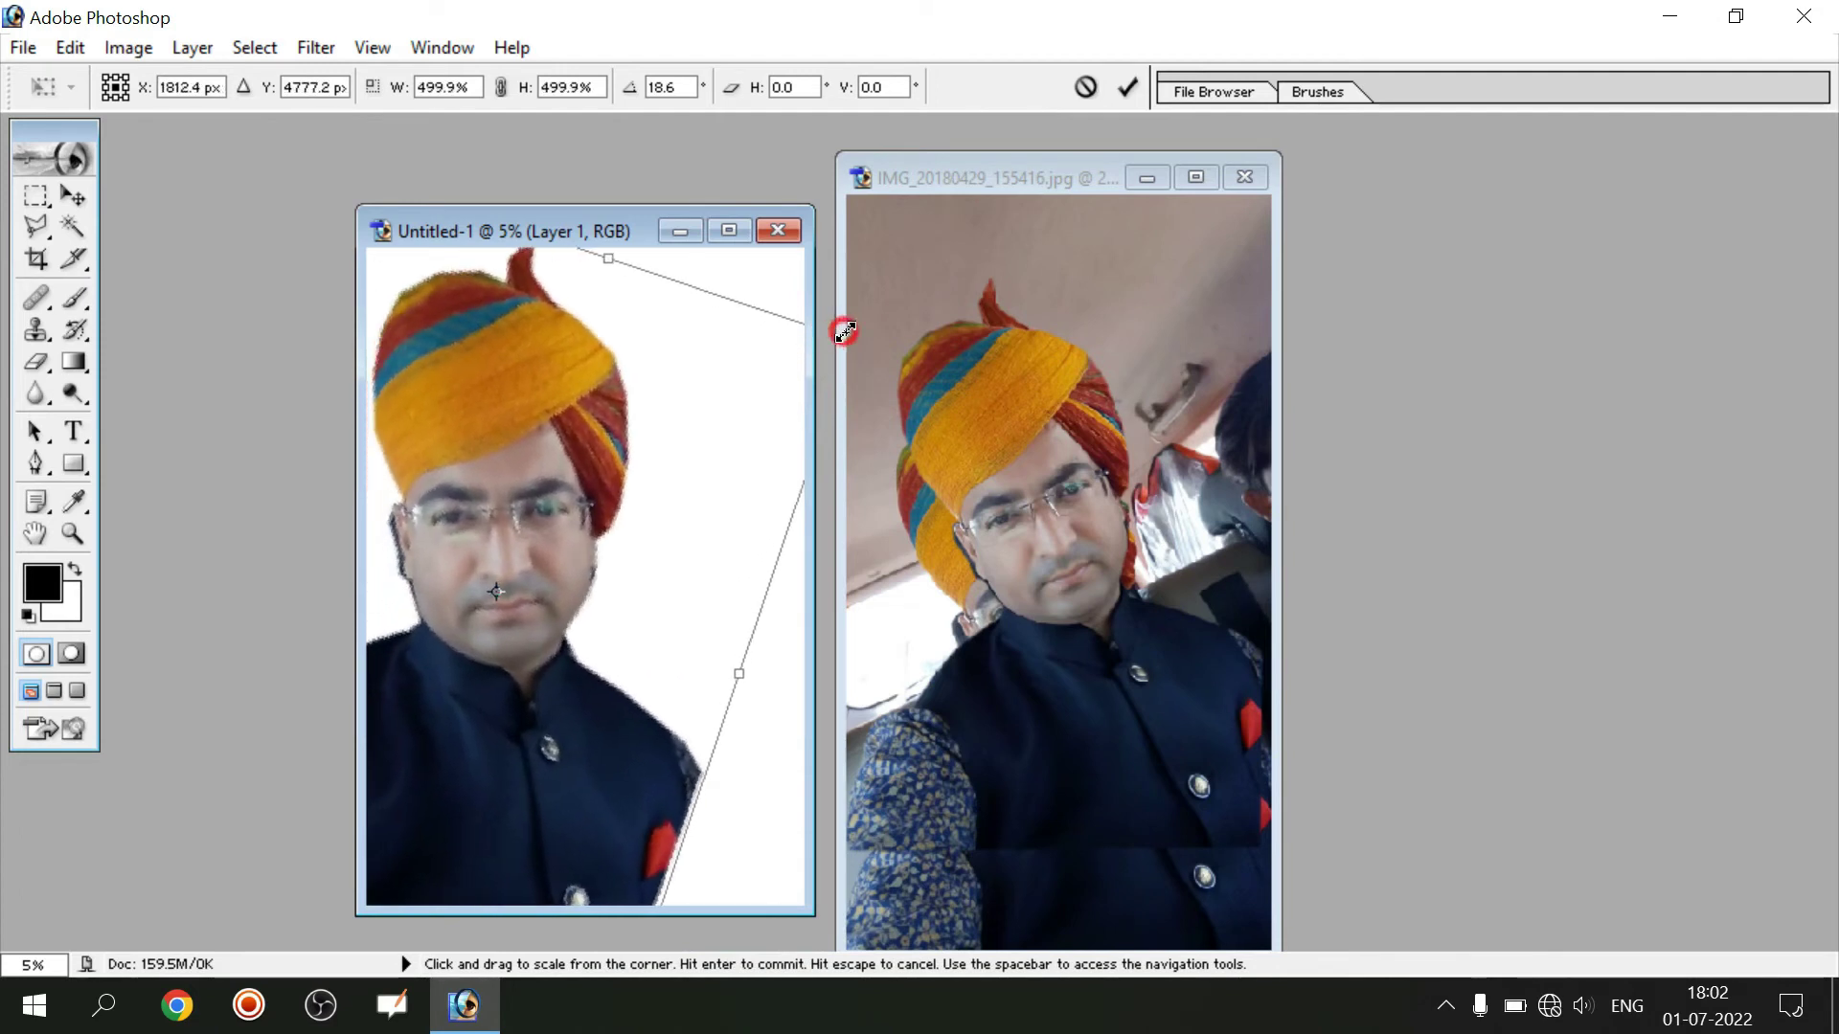
mouse_move(617, 509)
left_mouse_down()
mouse_move(751, 572)
mouse_move(722, 579)
left_mouse_up()
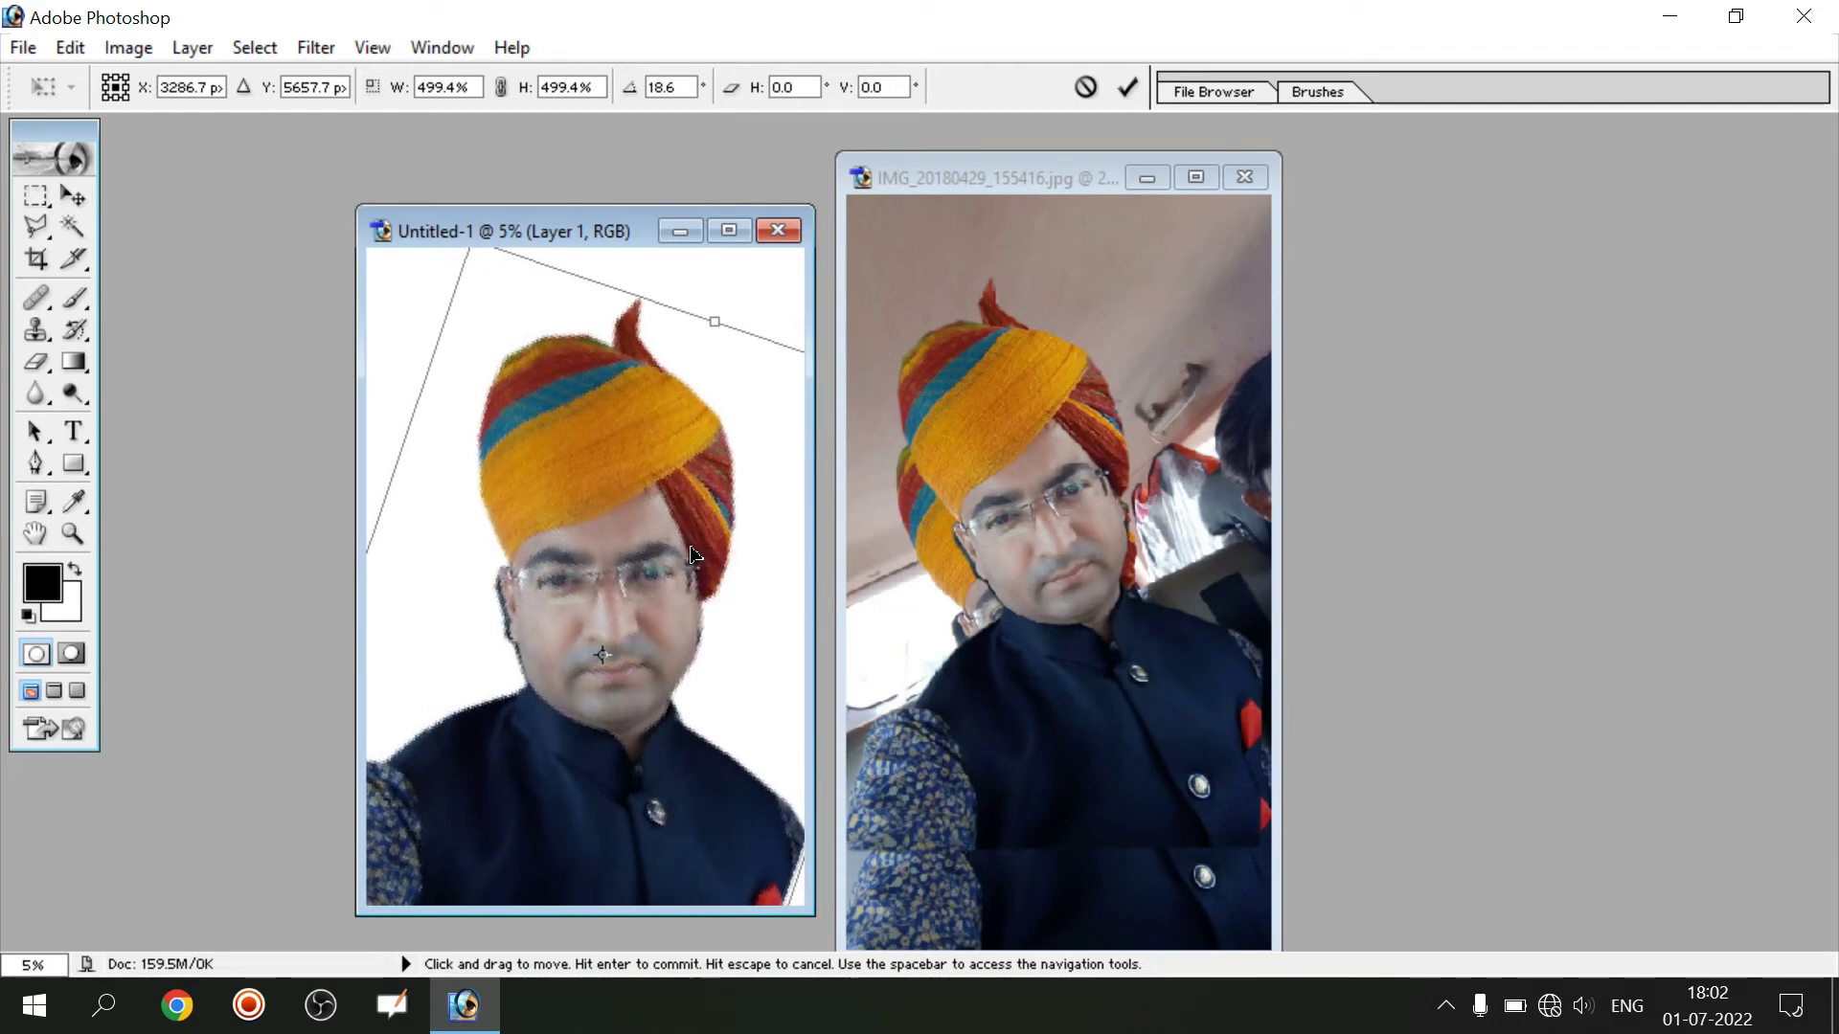
key("Return")
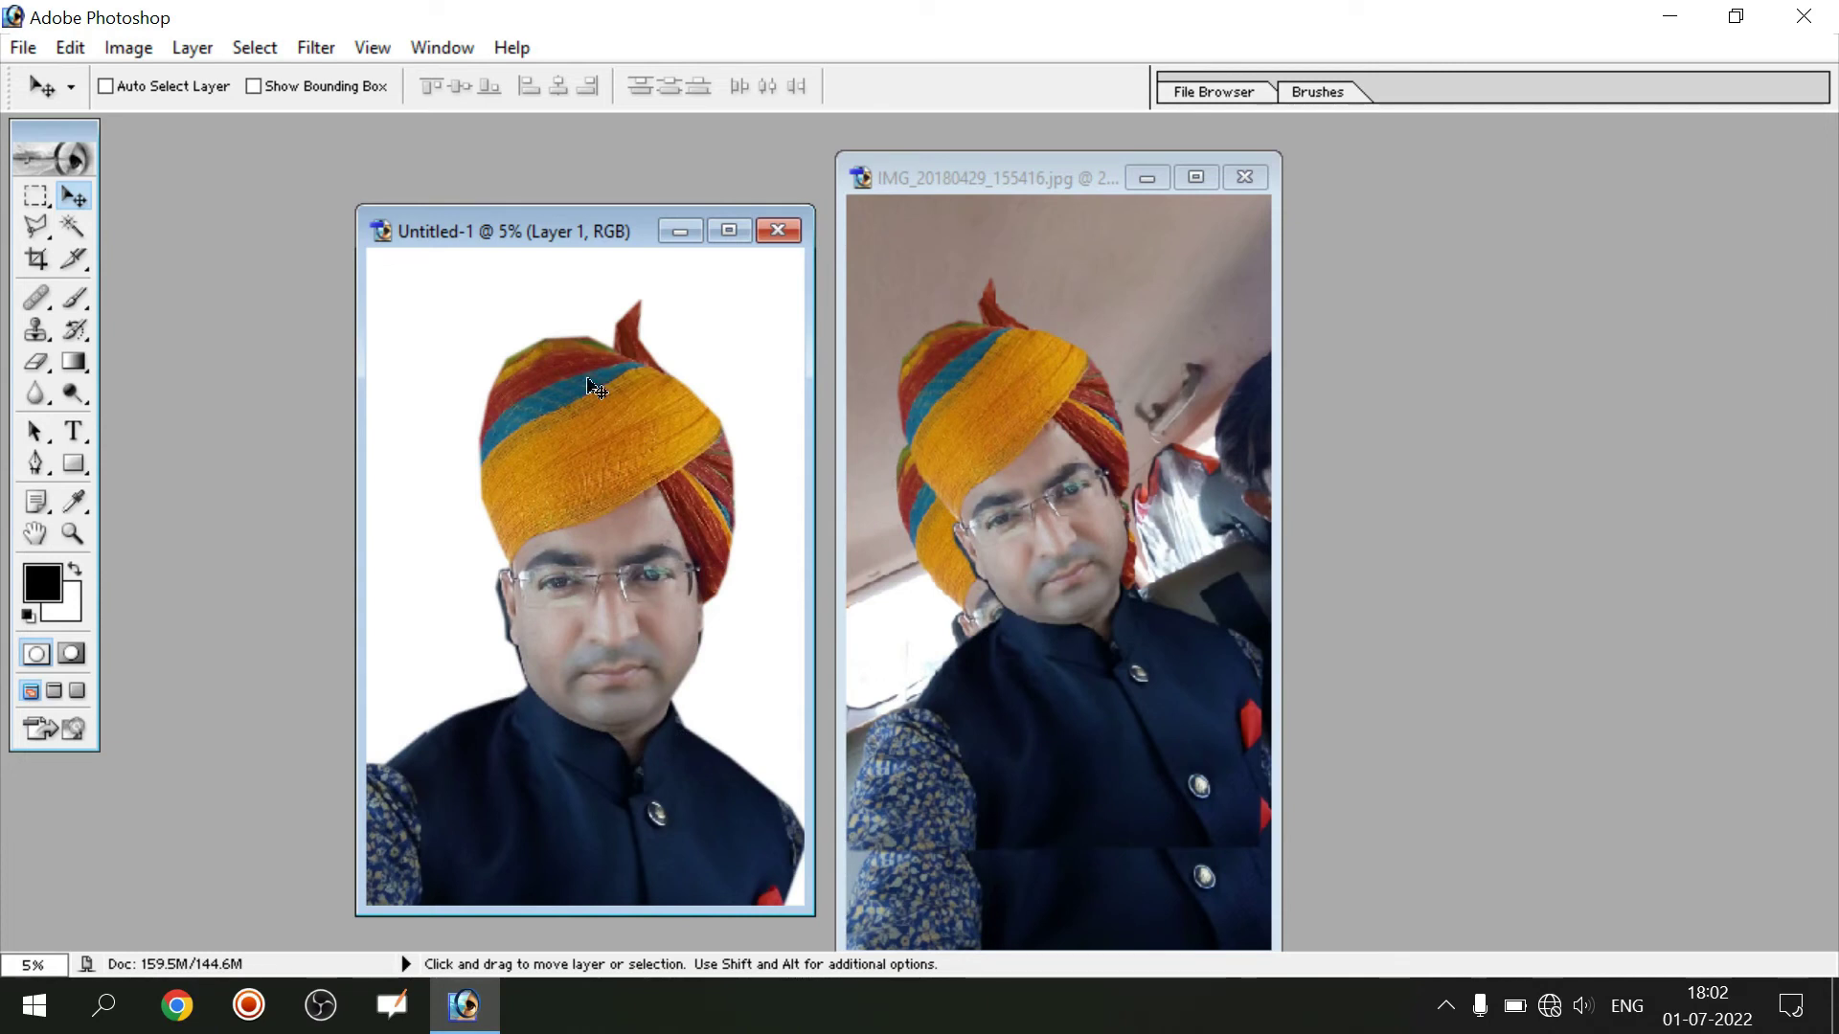
Open architecture-1845689_1920.jpg from the Download folder
left_click_drag(574, 226, 570, 206)
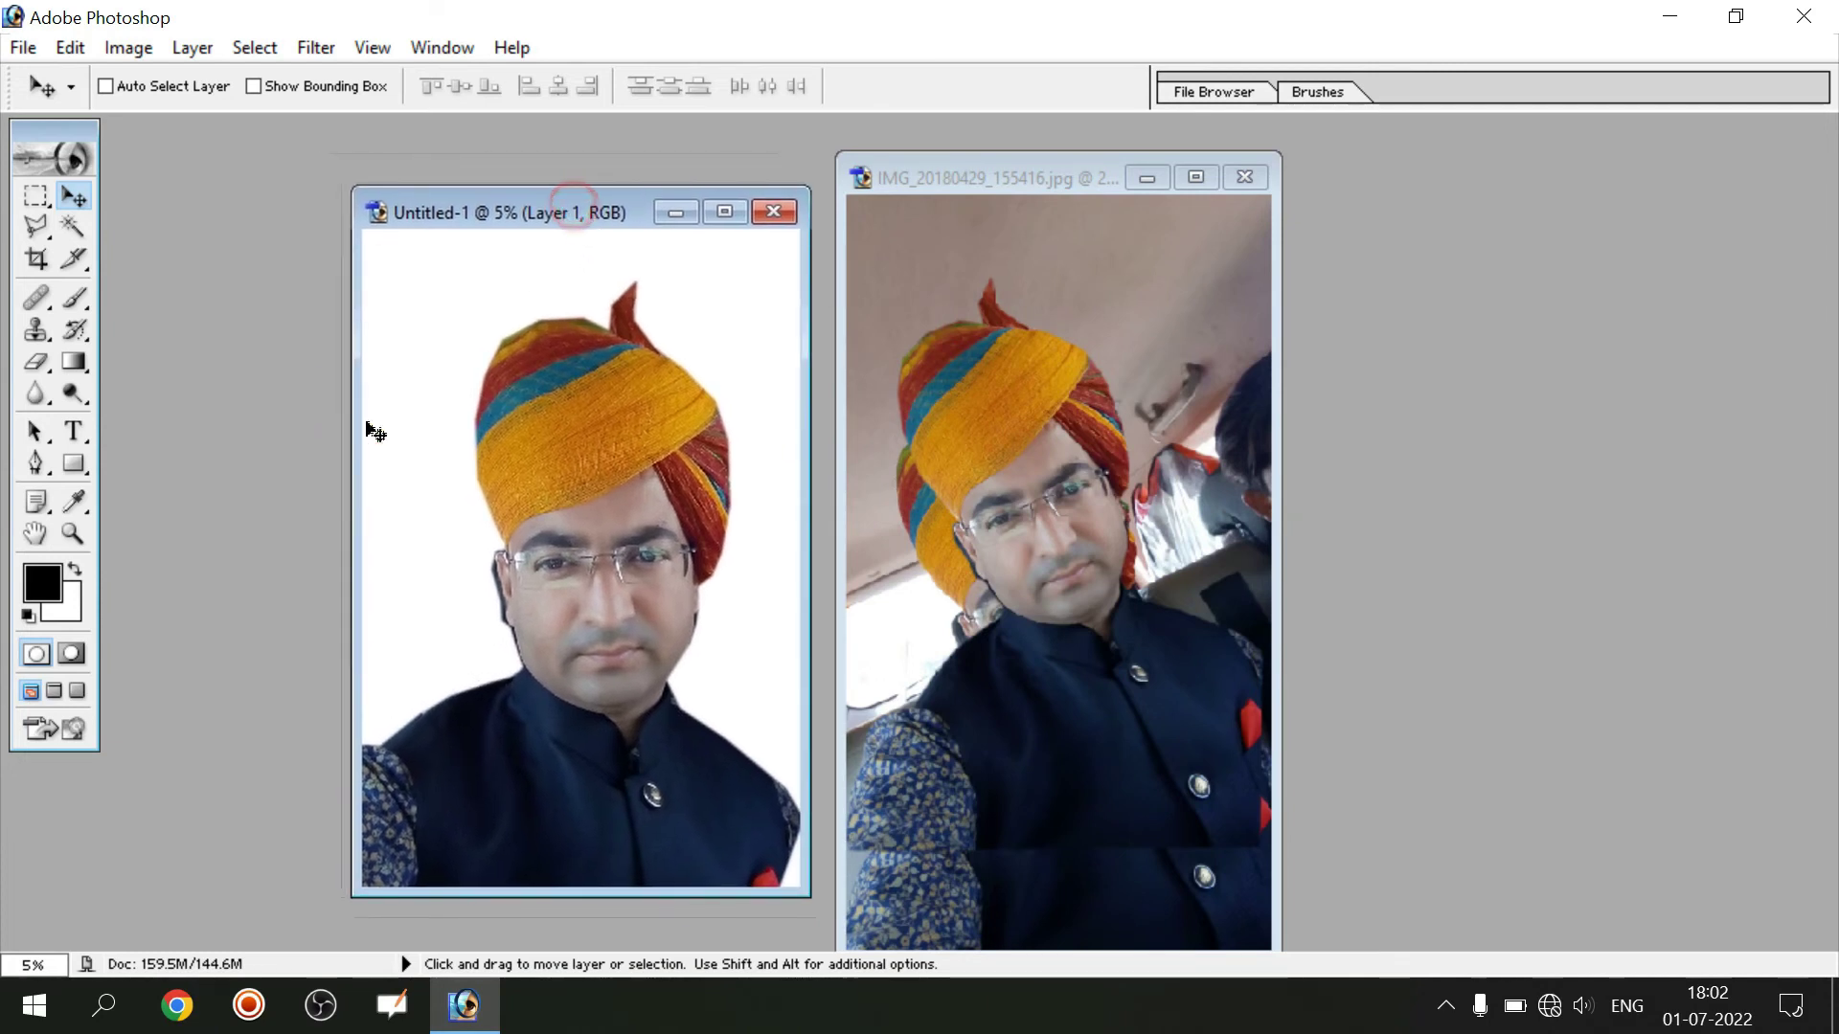
double_click(226, 365)
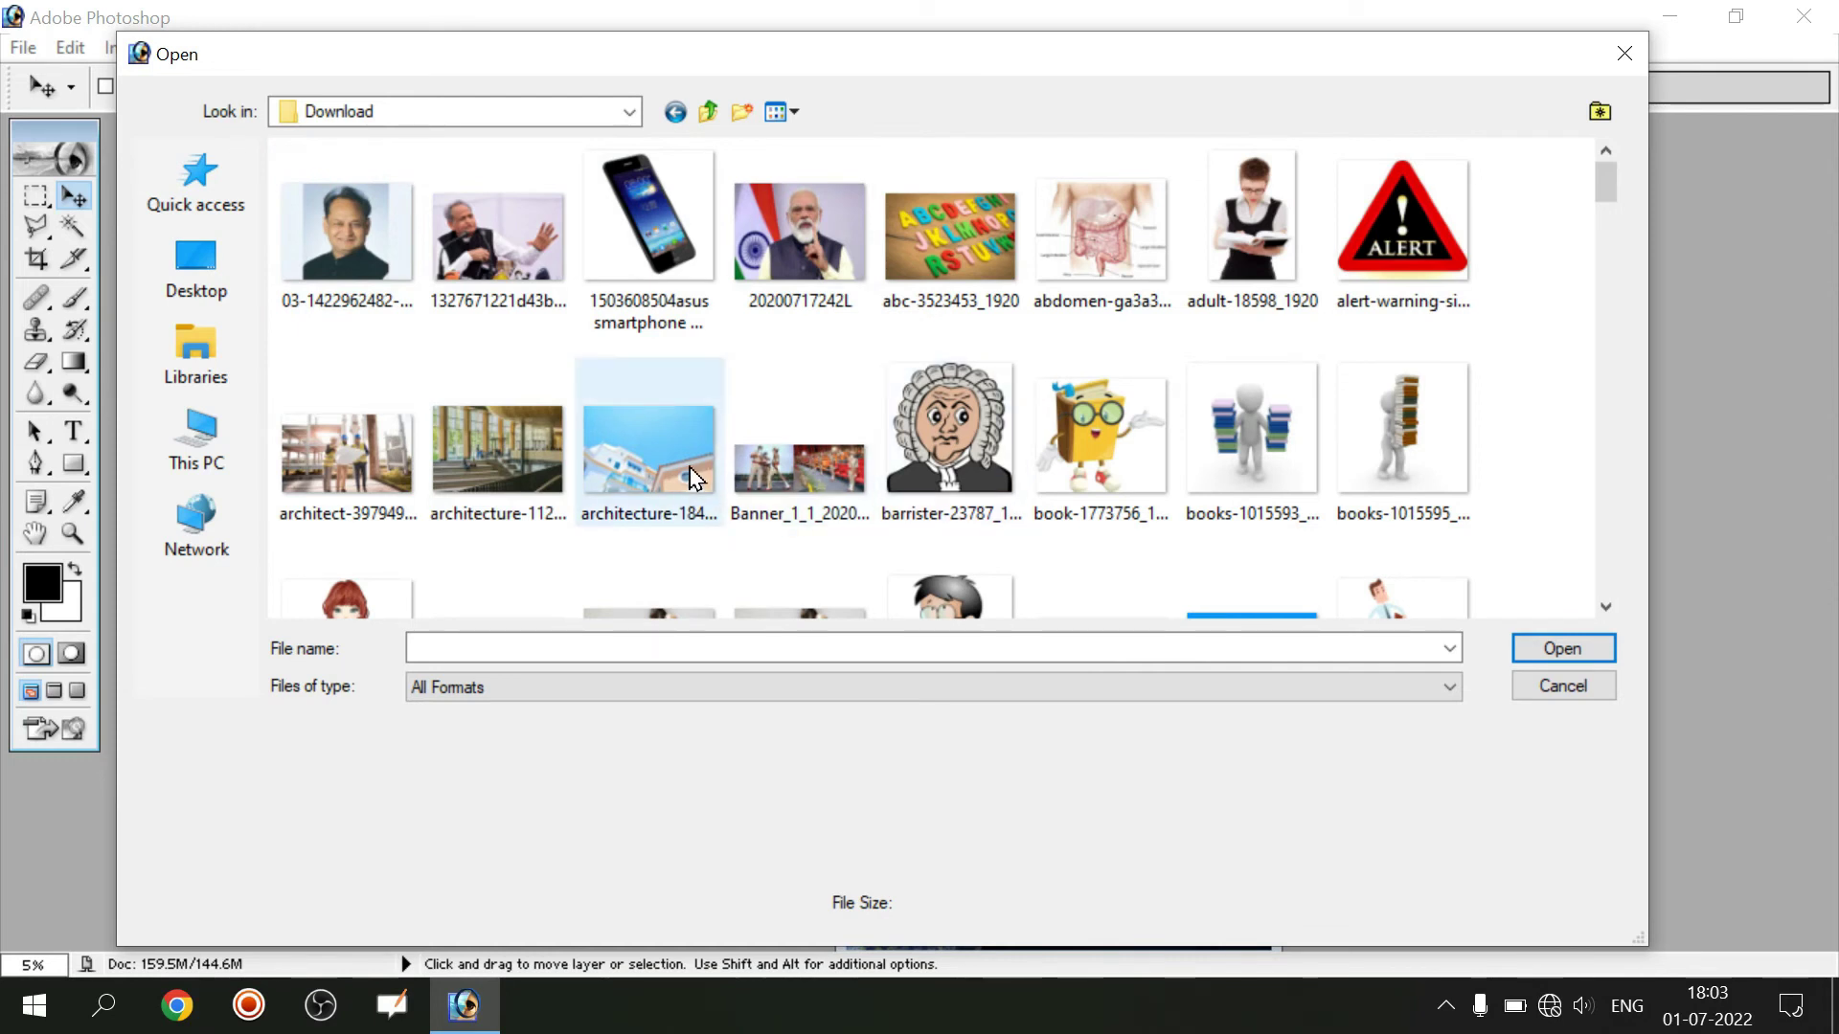
left_click(659, 462)
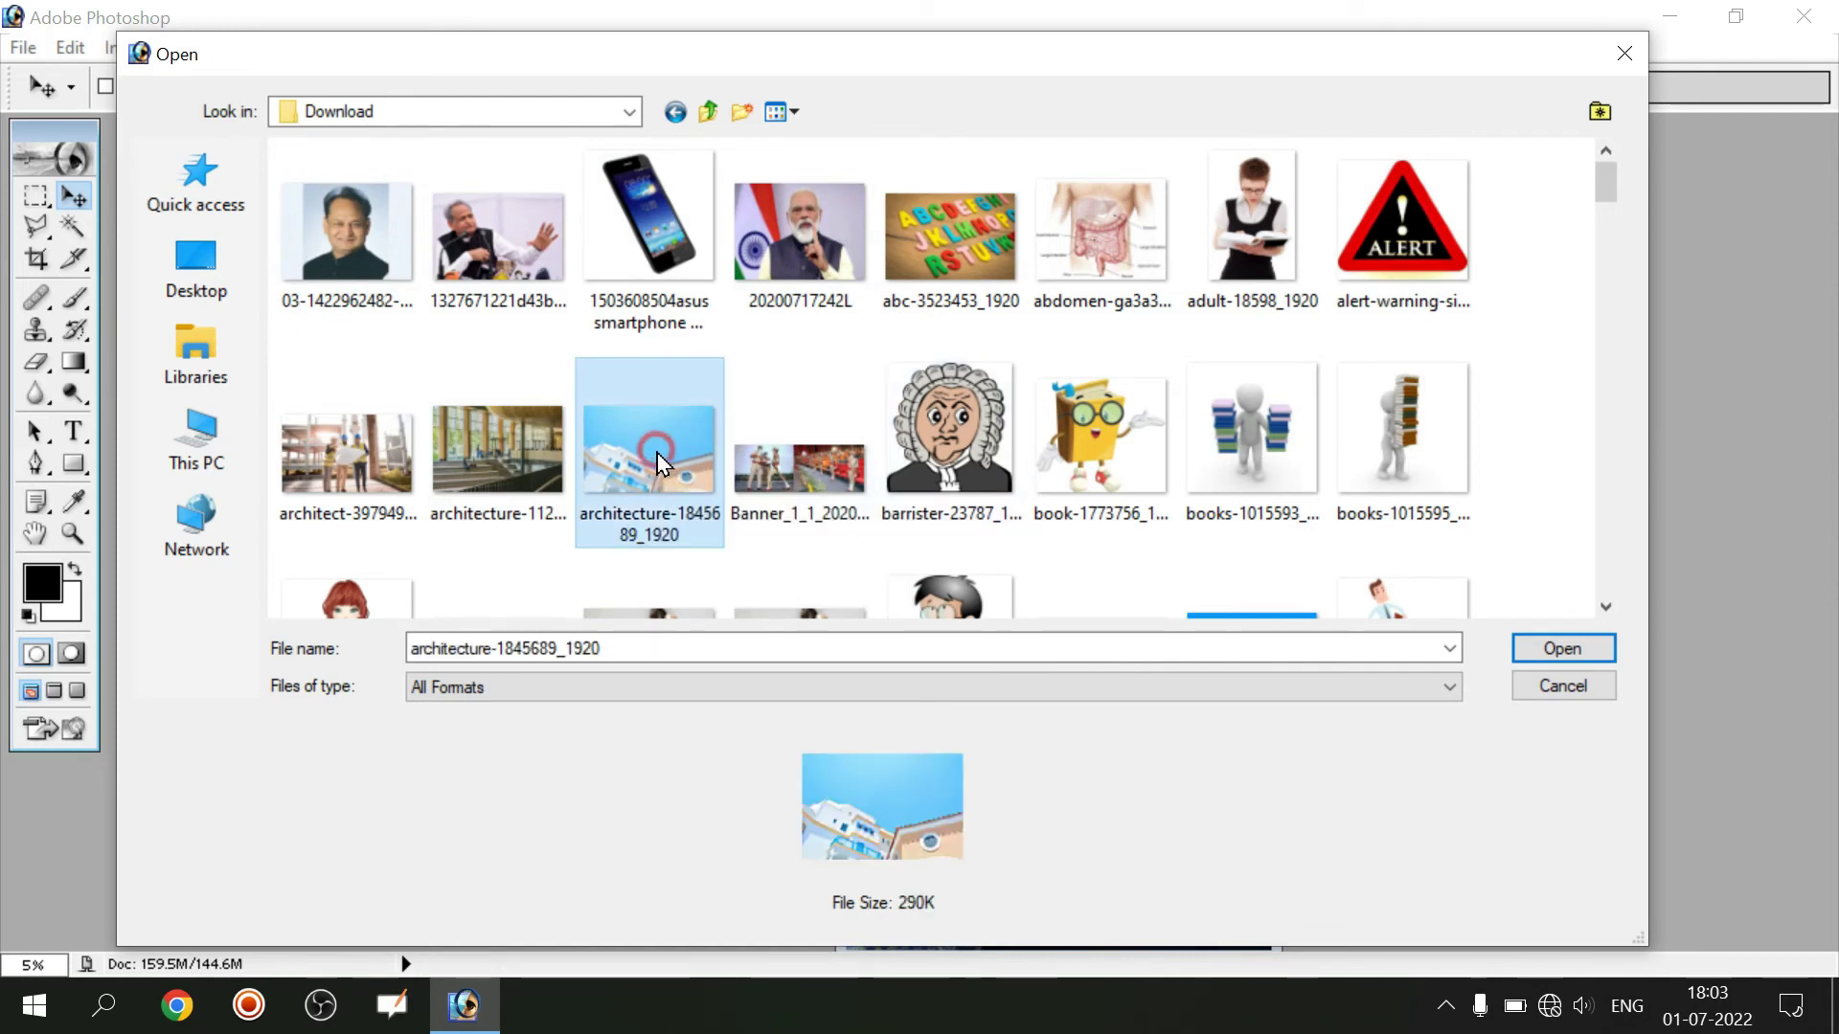
left_click(1552, 649)
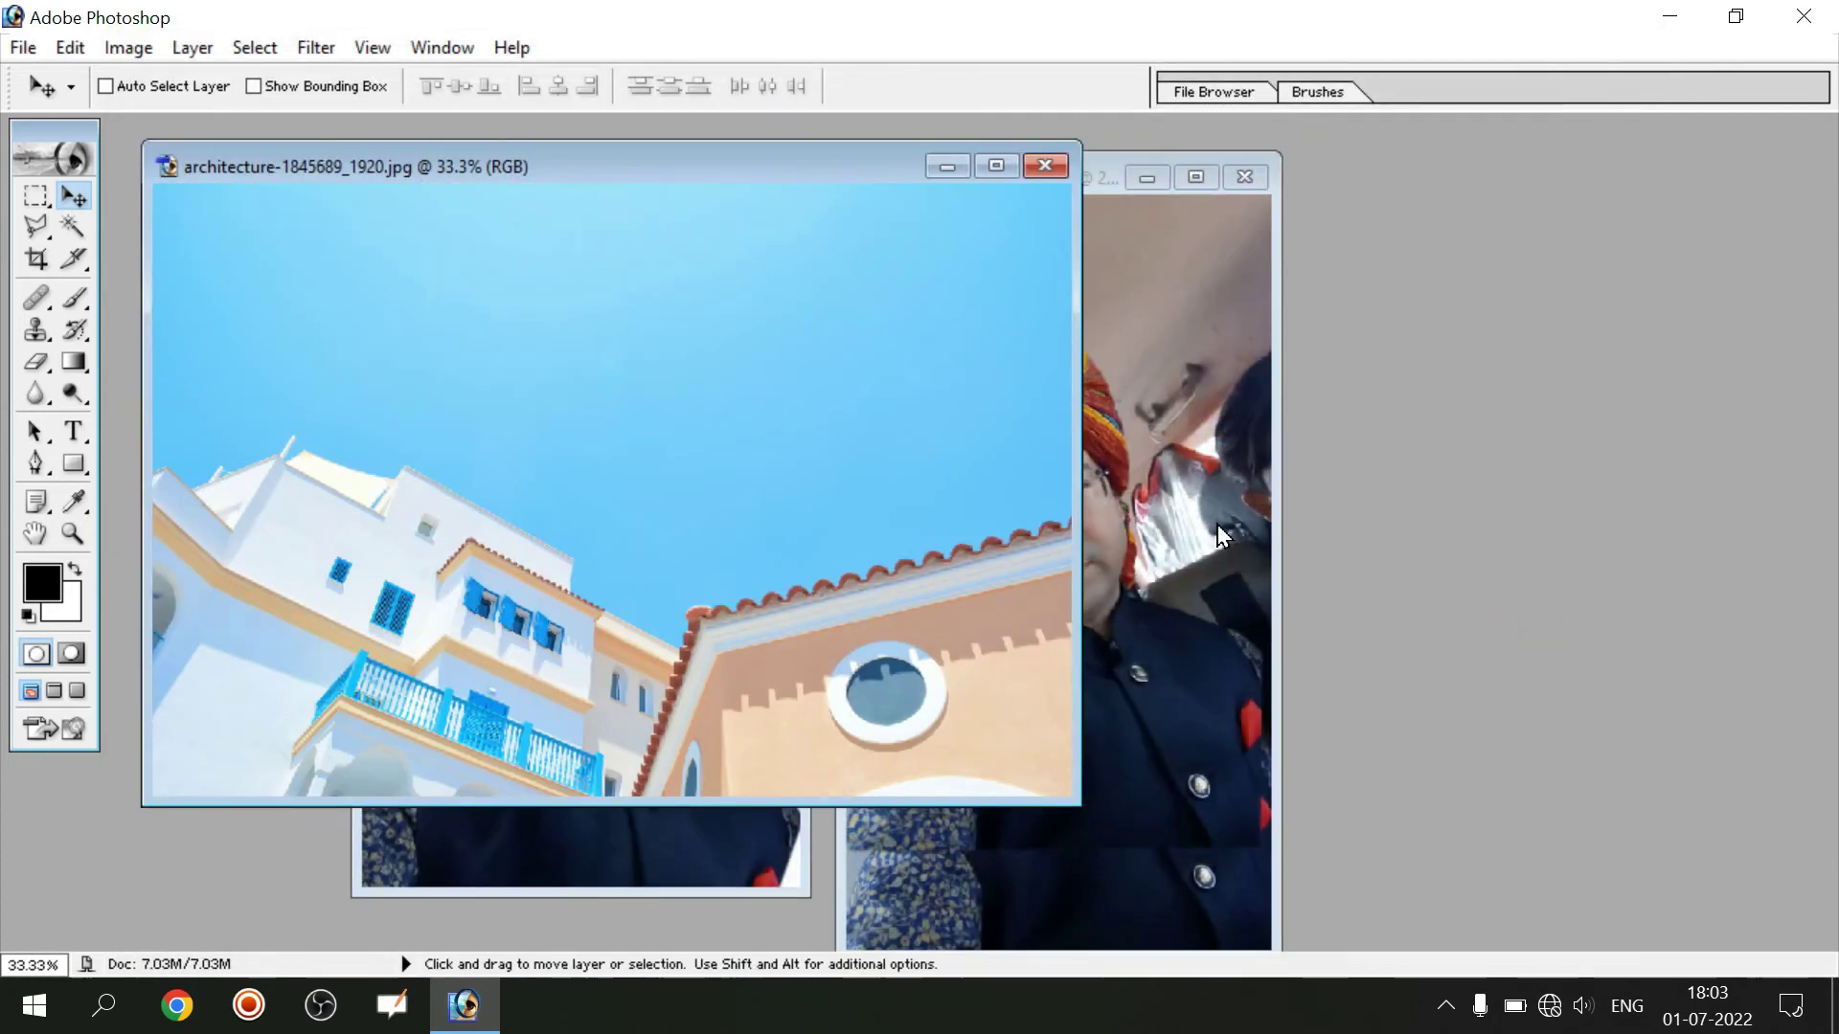
Drag the architecture image into Untitled-1 as a new layer
left_click_drag(665, 173, 1291, 173)
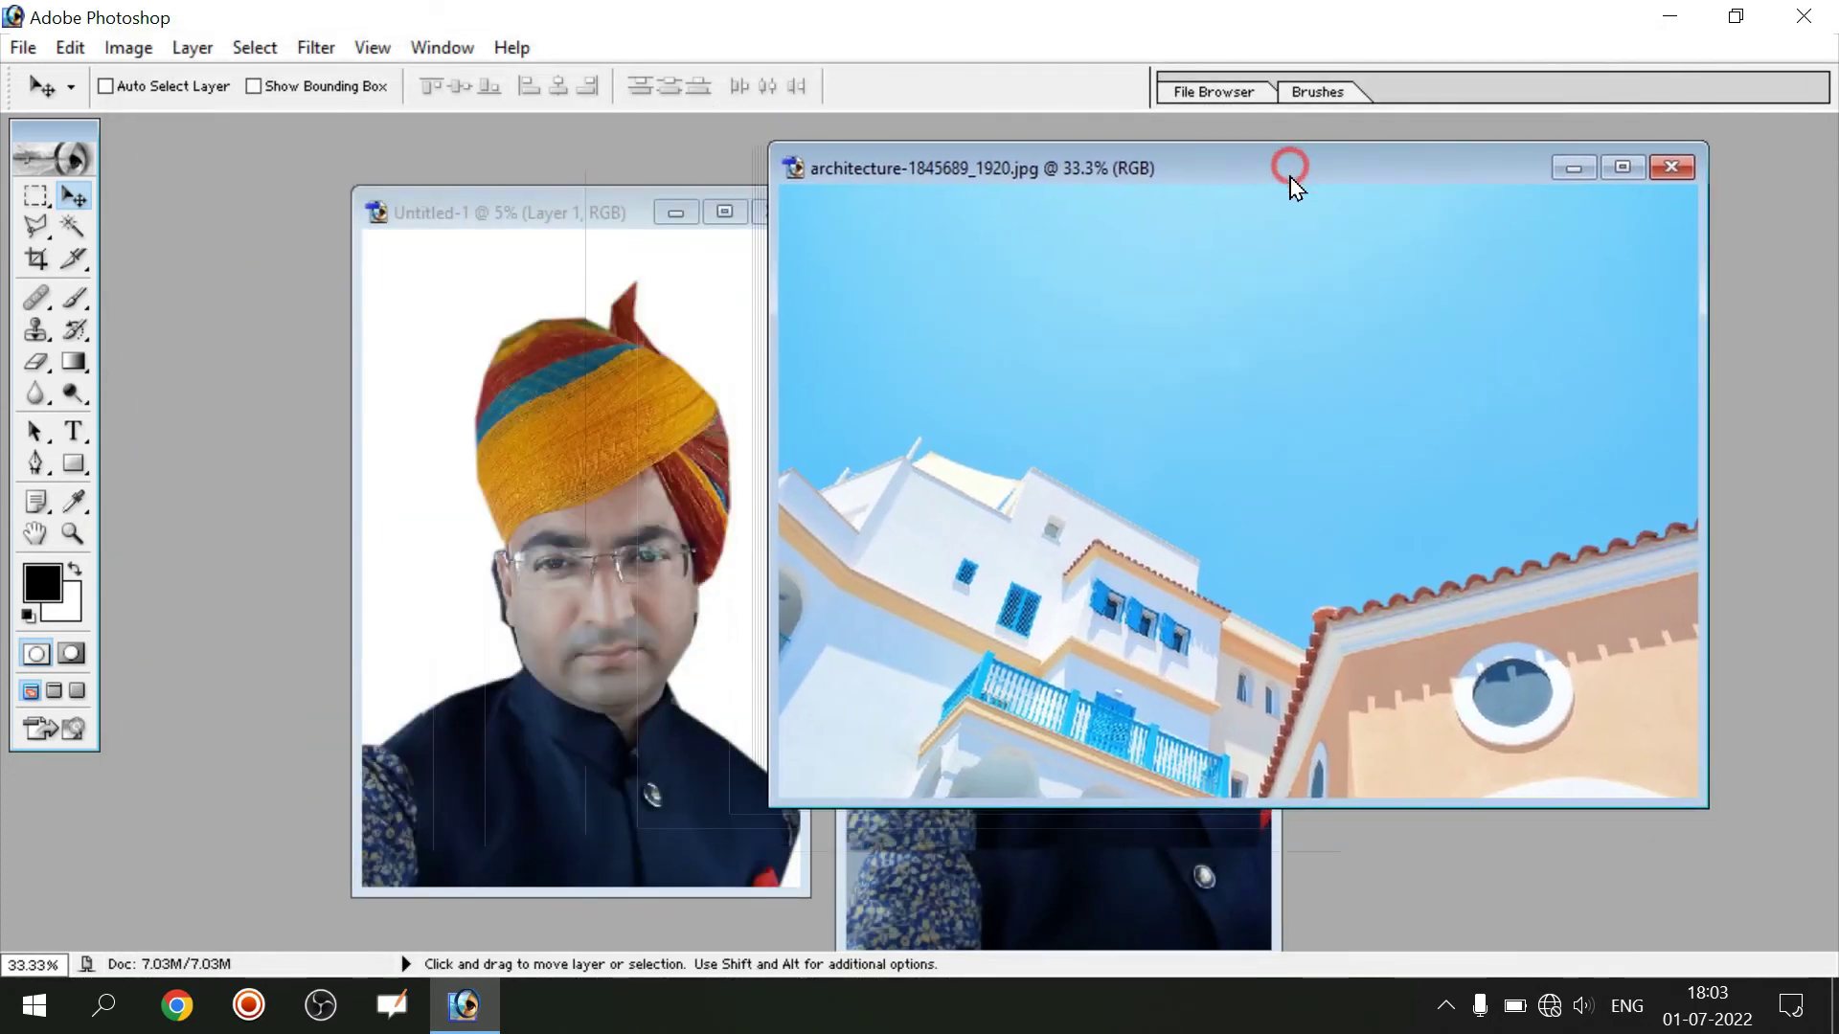
left_click_drag(1061, 350, 550, 450)
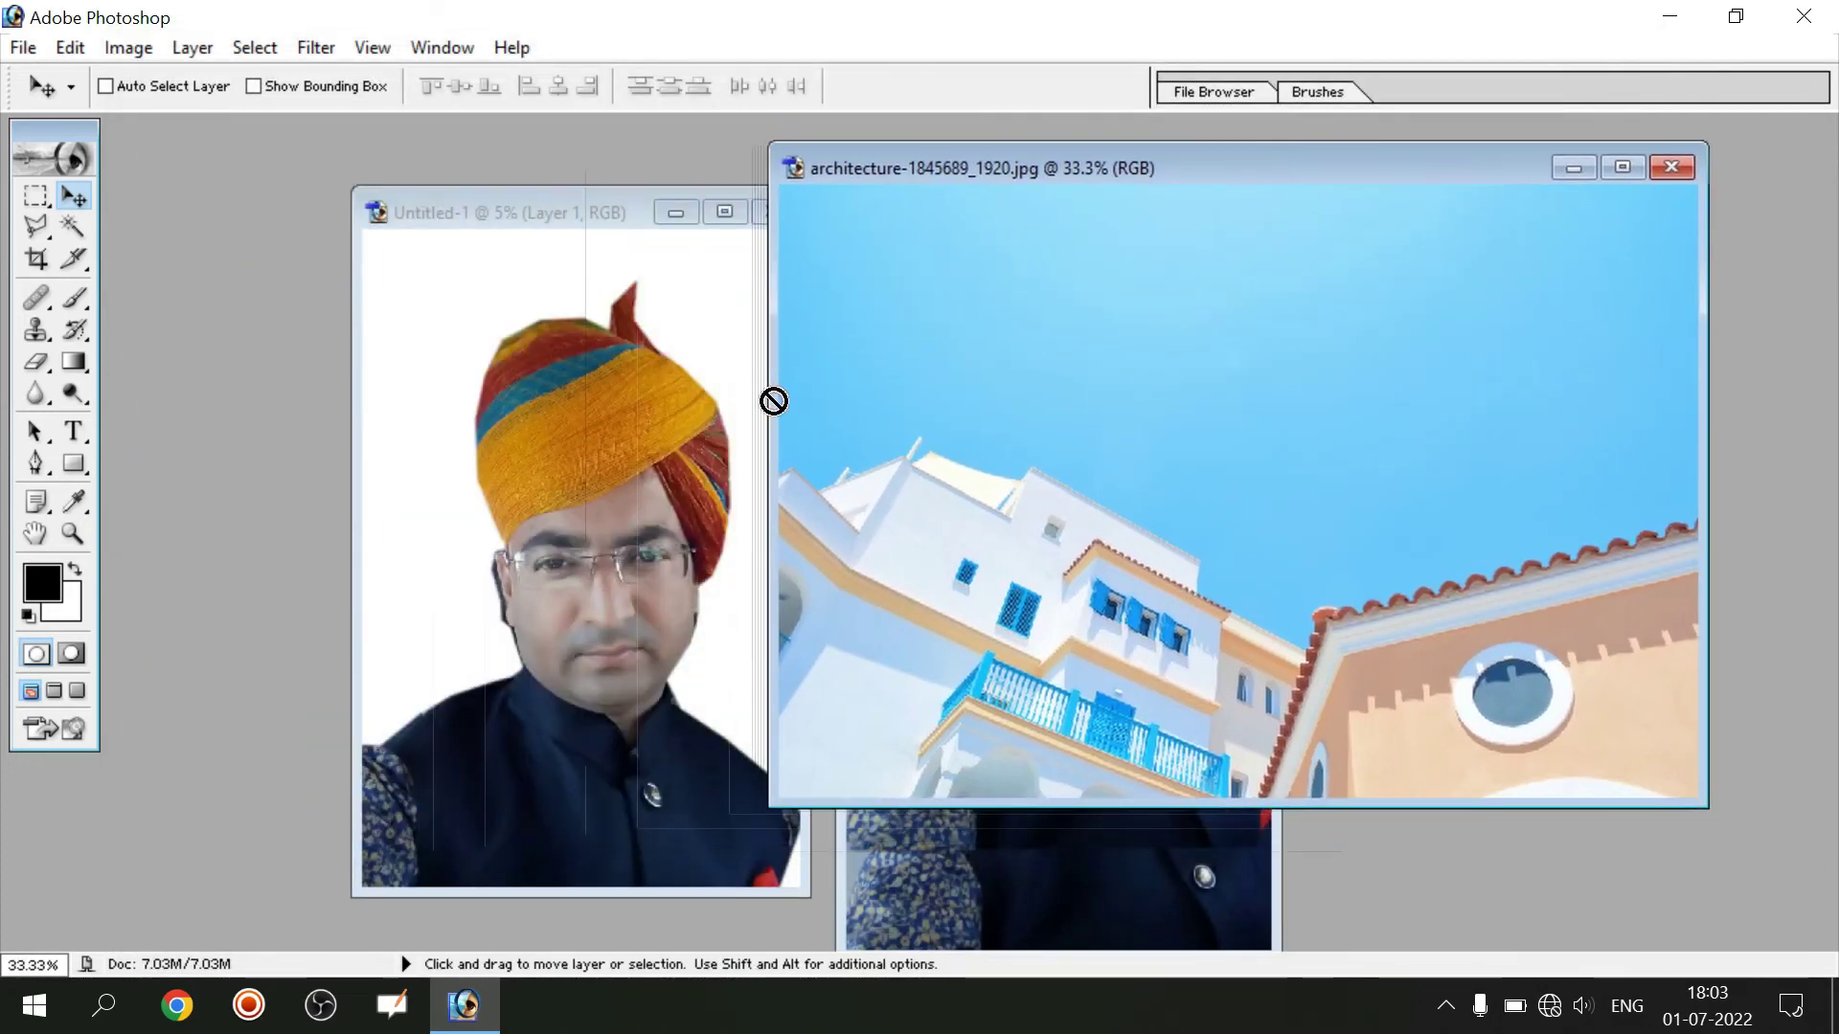
left_click_drag(444, 477, 444, 476)
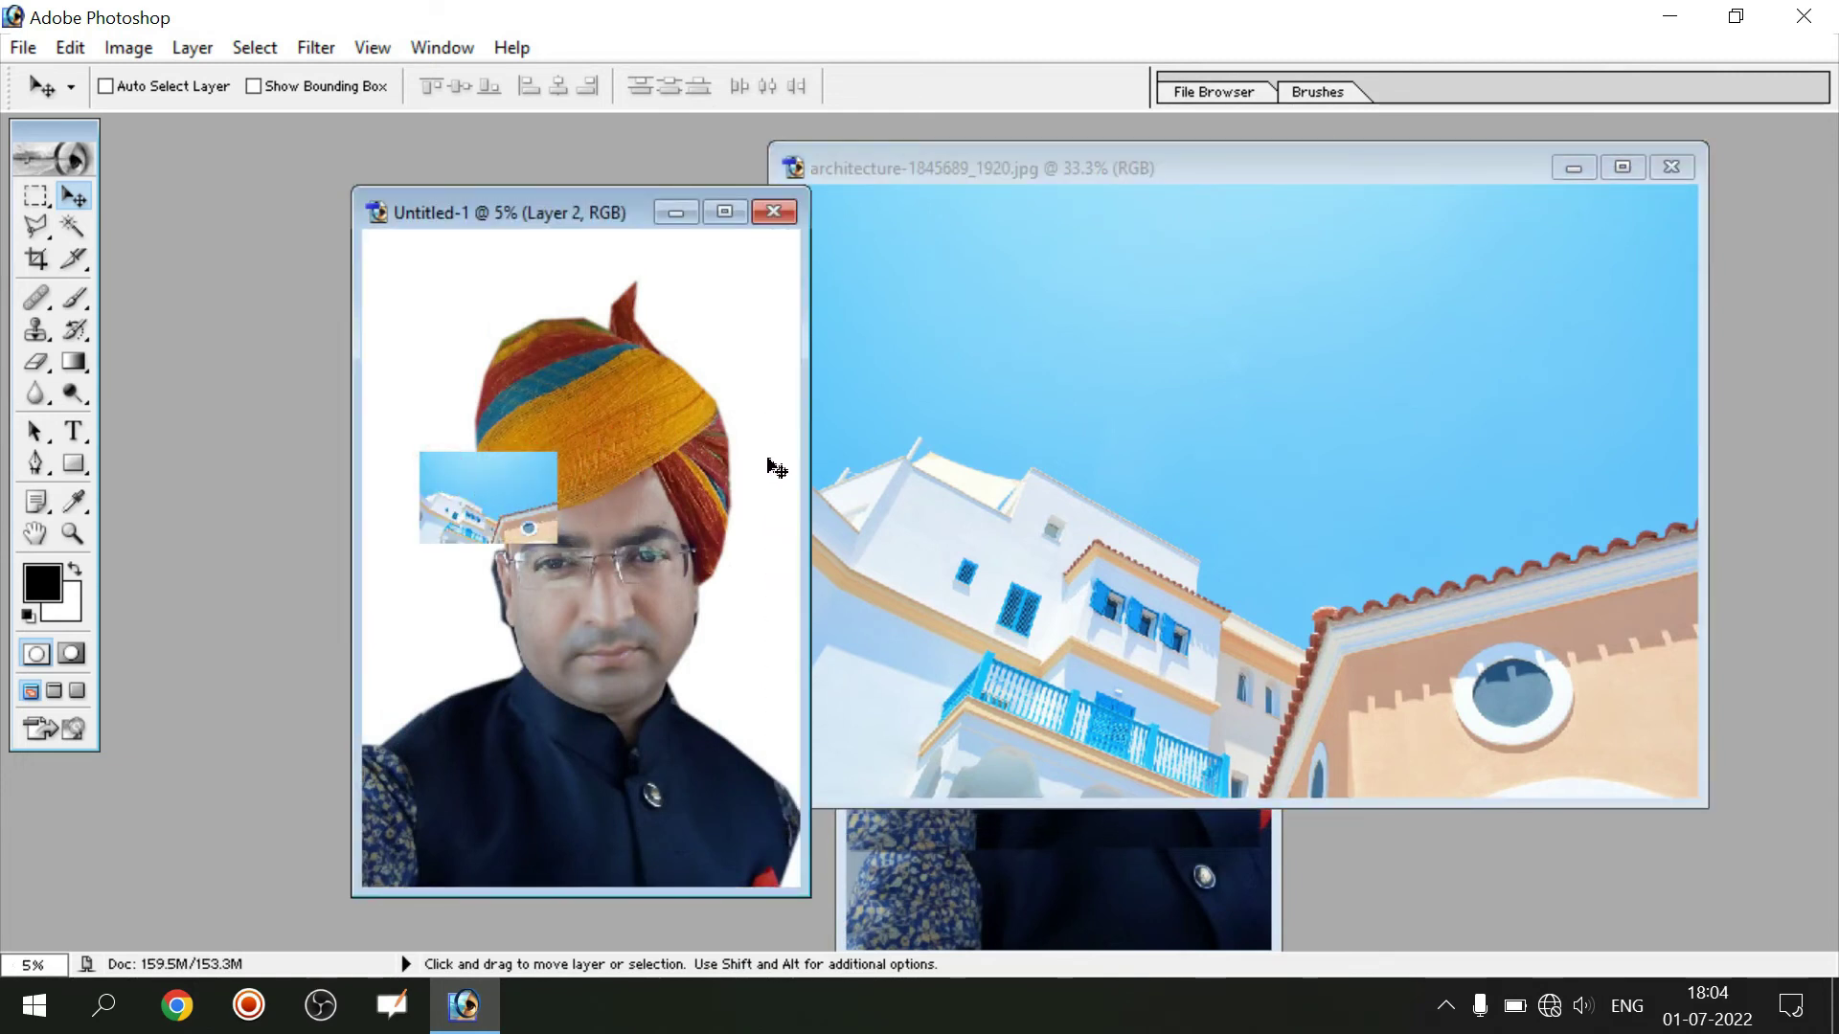
Scale the architecture layer to about 786% so the sky fills the canvas, and commit
key("ctrl+t")
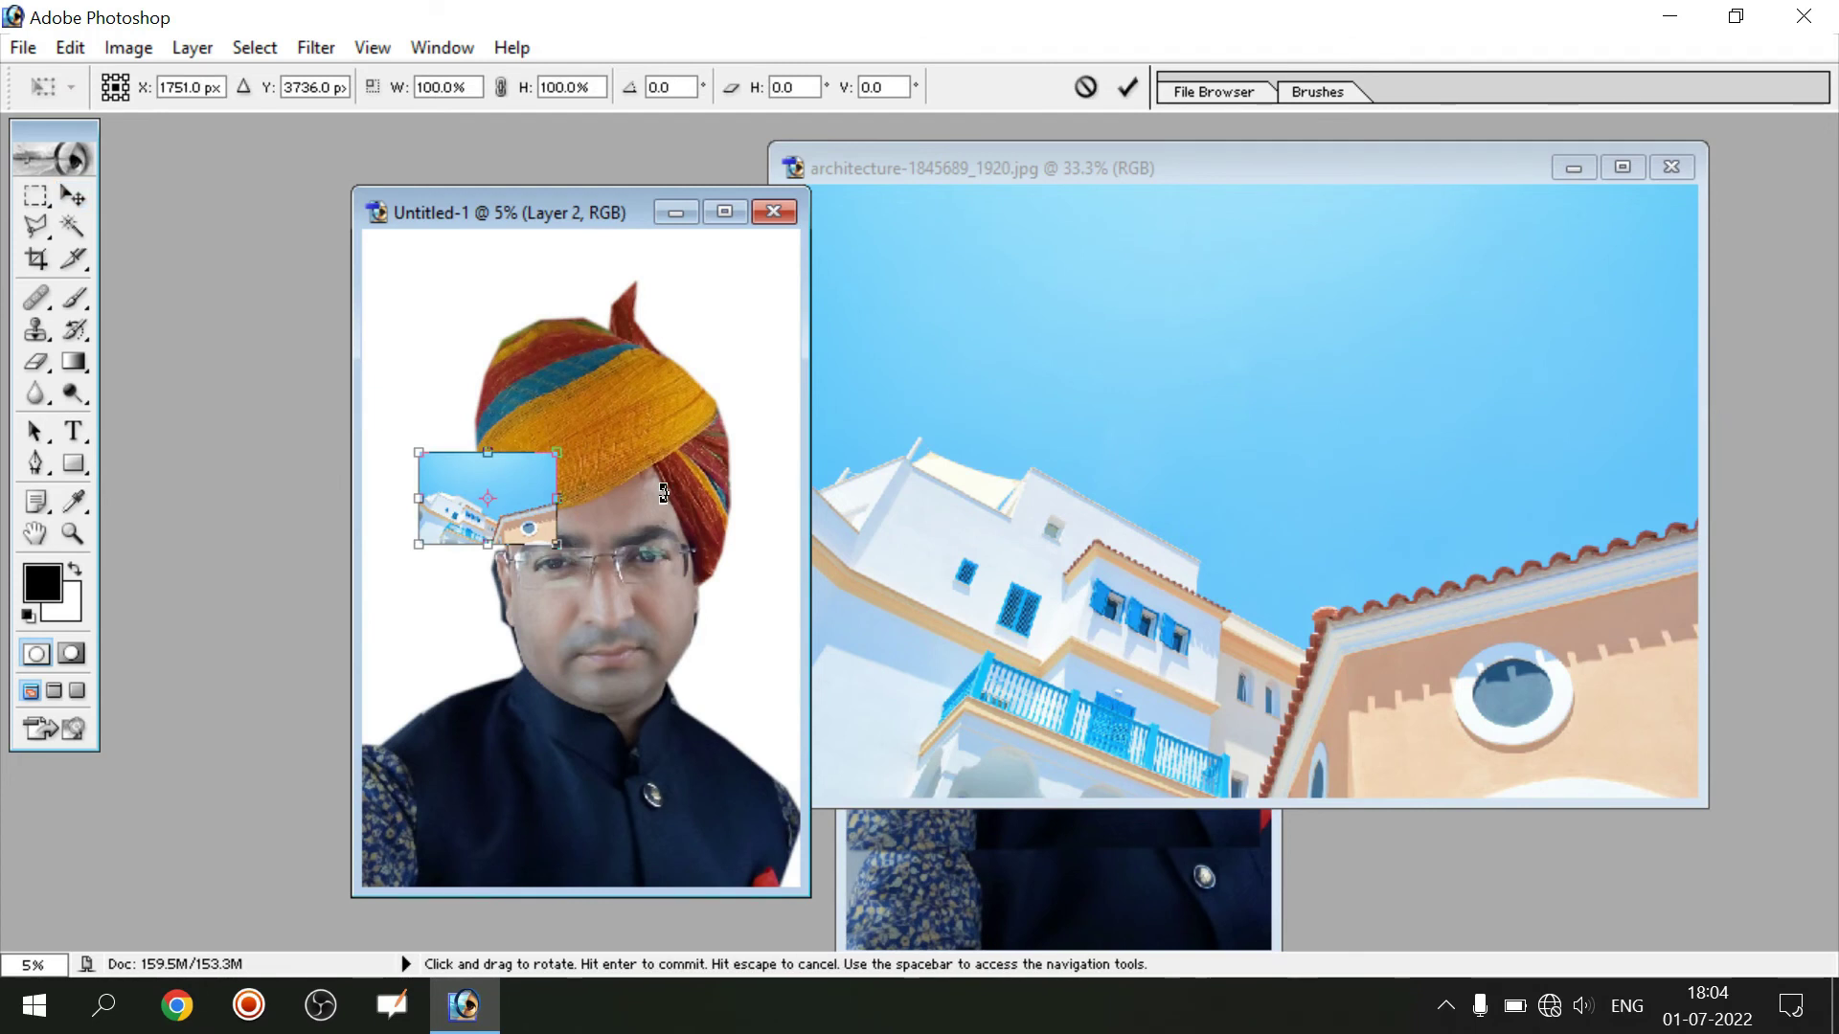
left_click_drag(556, 452, 1149, 177)
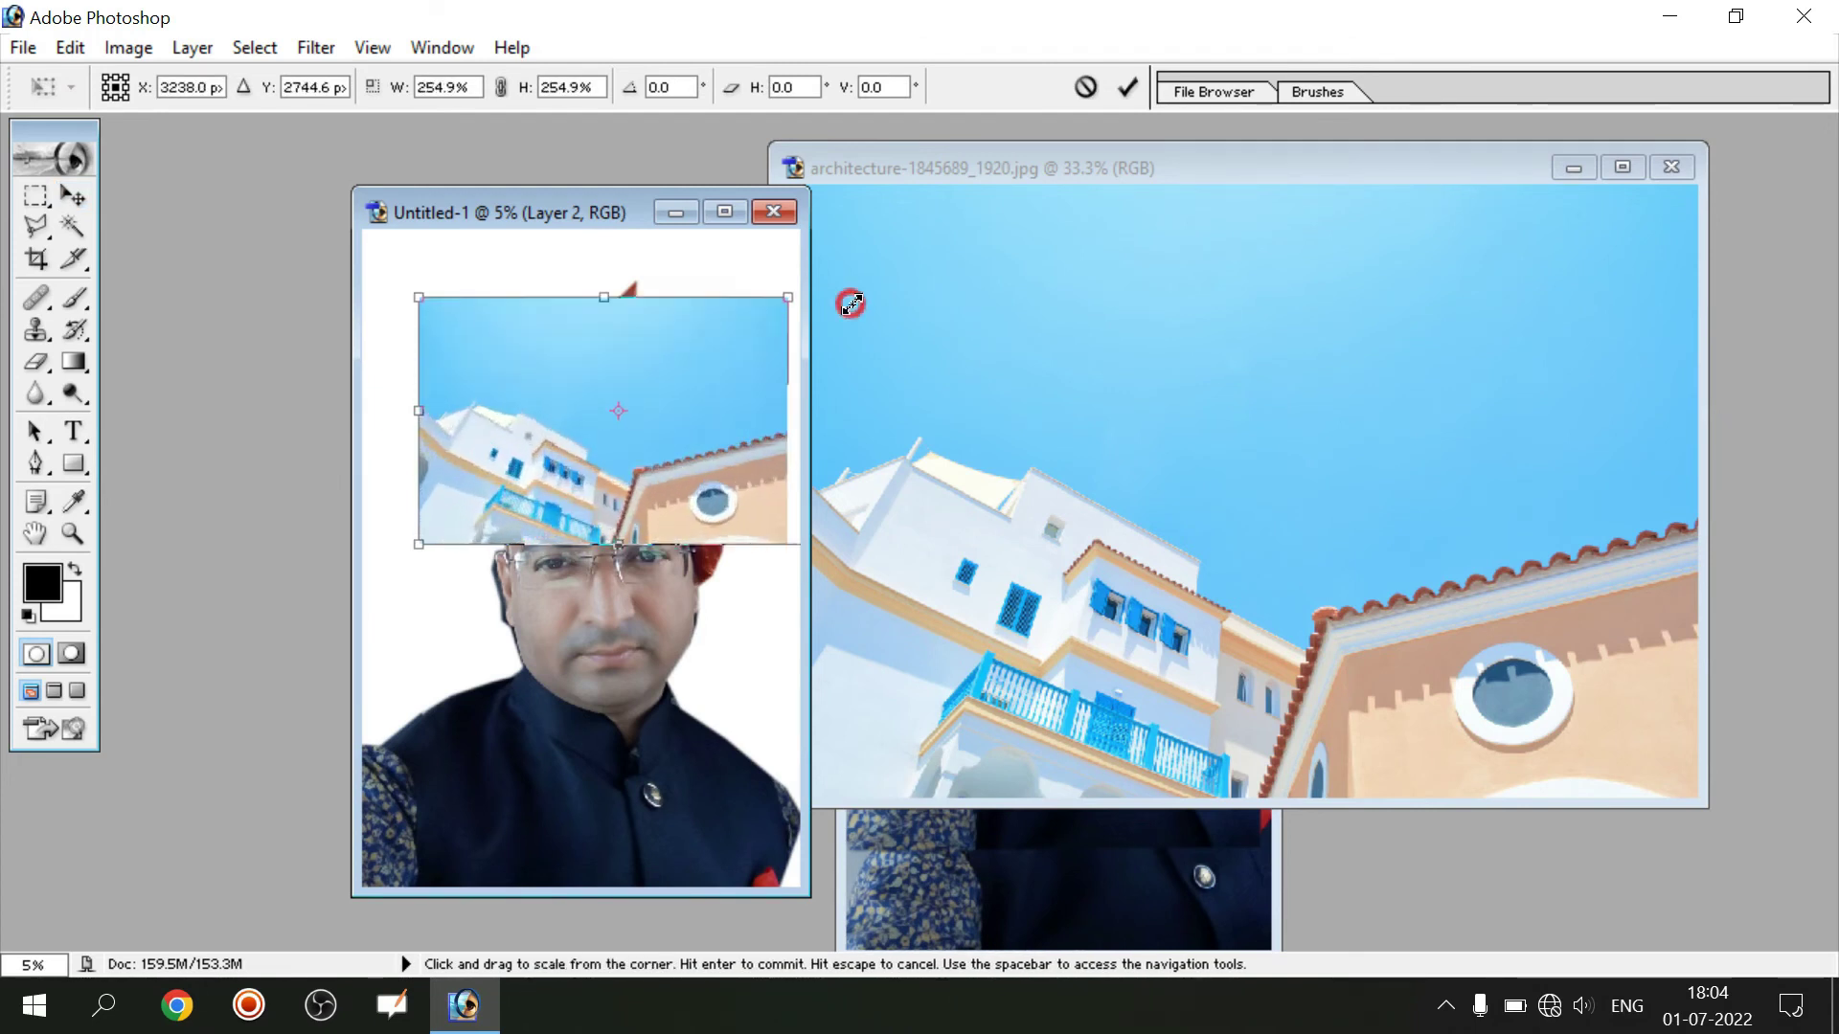
left_click_drag(715, 423, 333, 736)
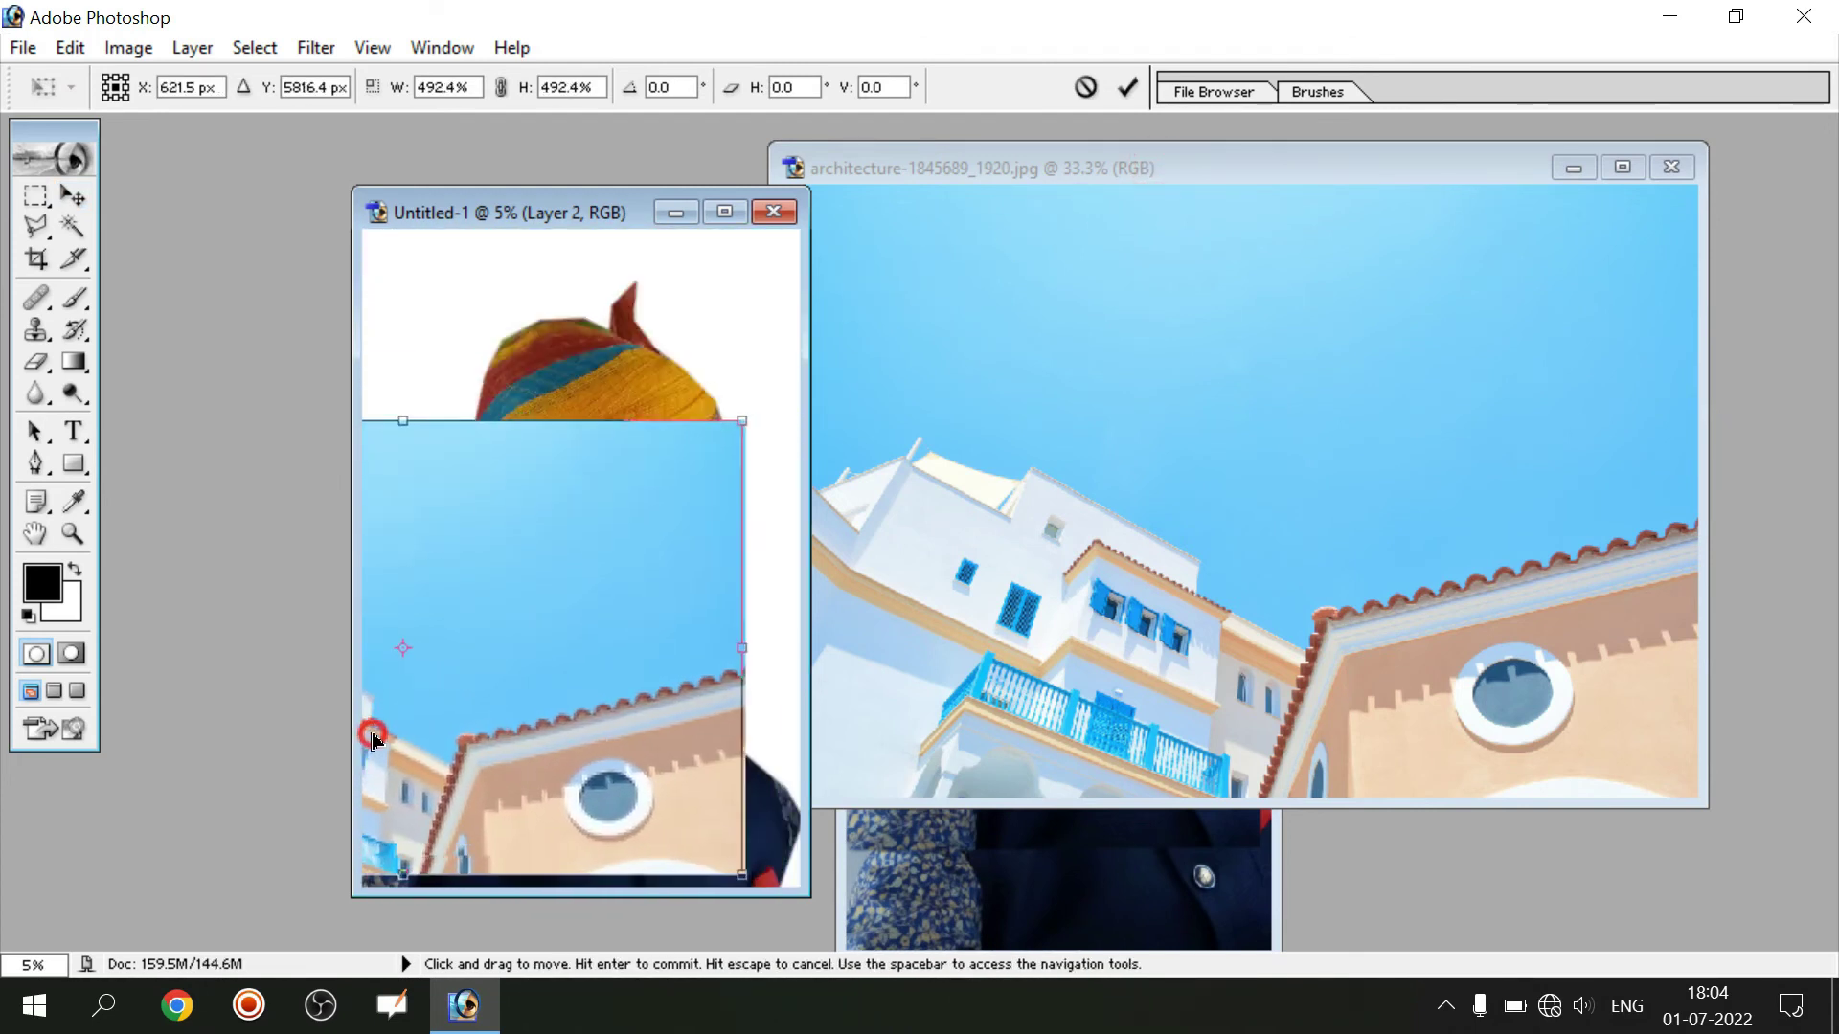
left_click_drag(702, 434, 1095, 140)
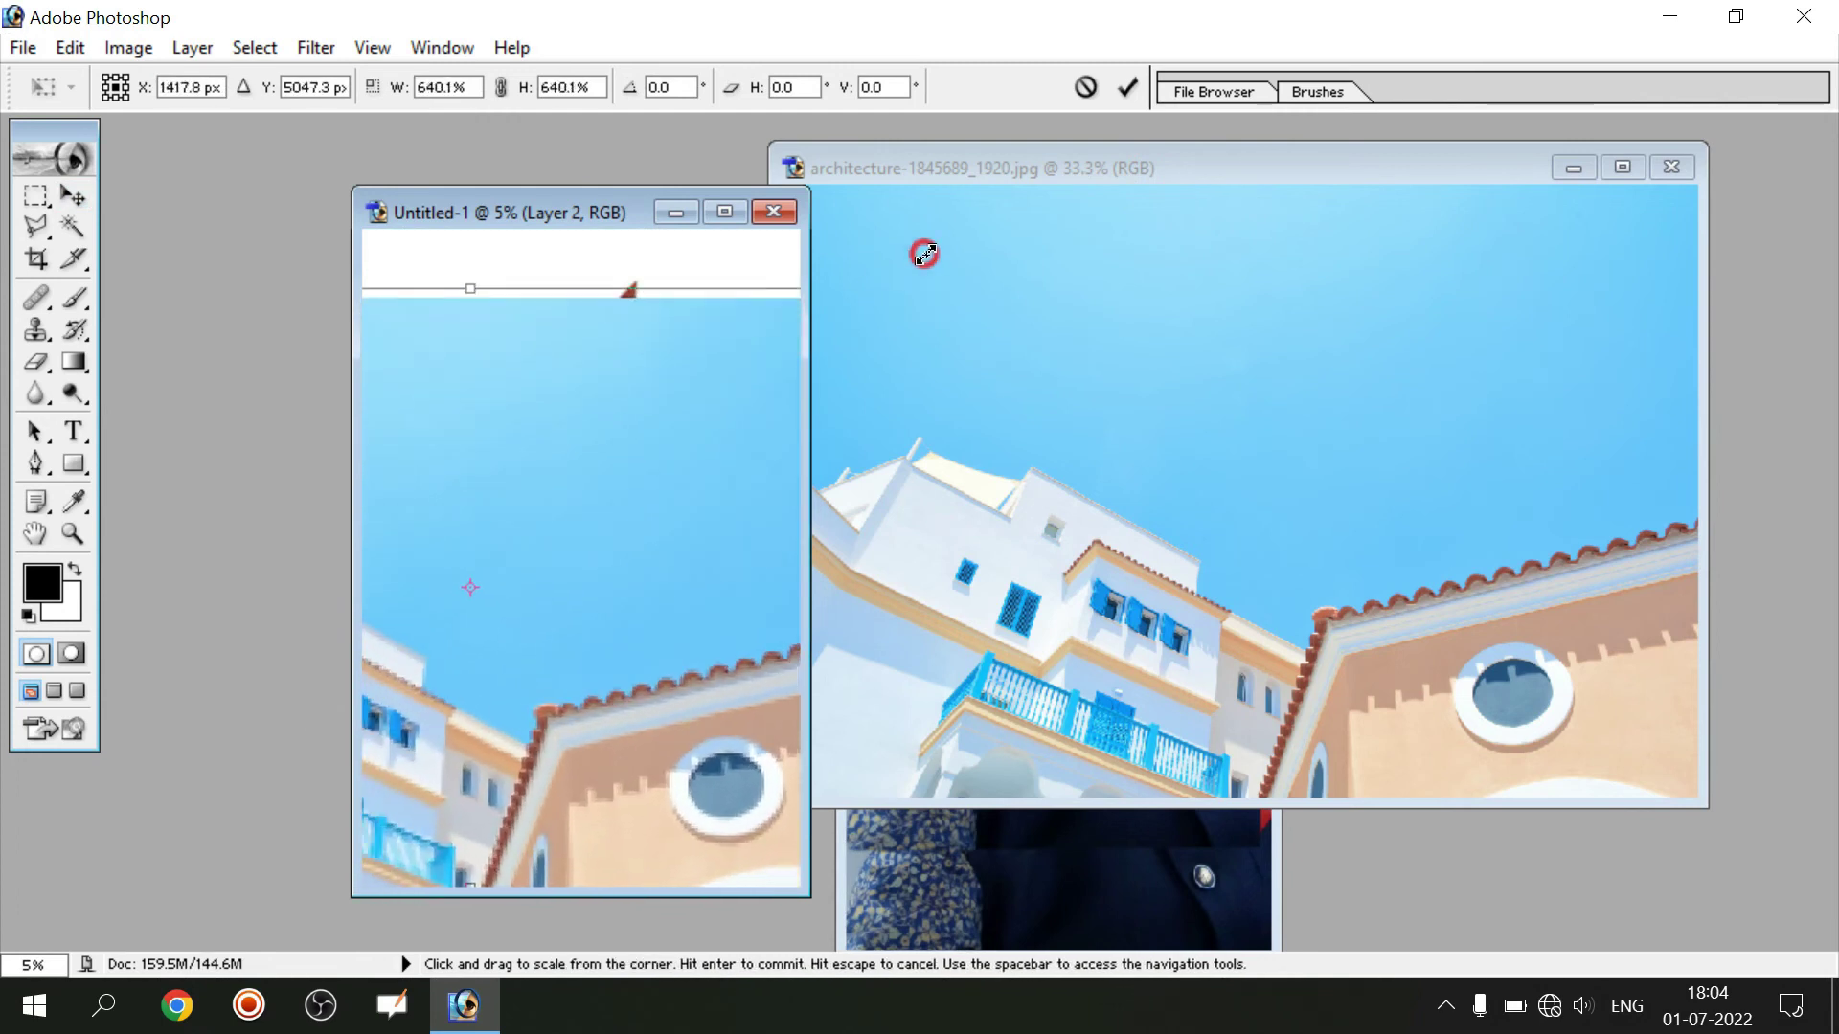
left_click_drag(693, 472, 709, 500)
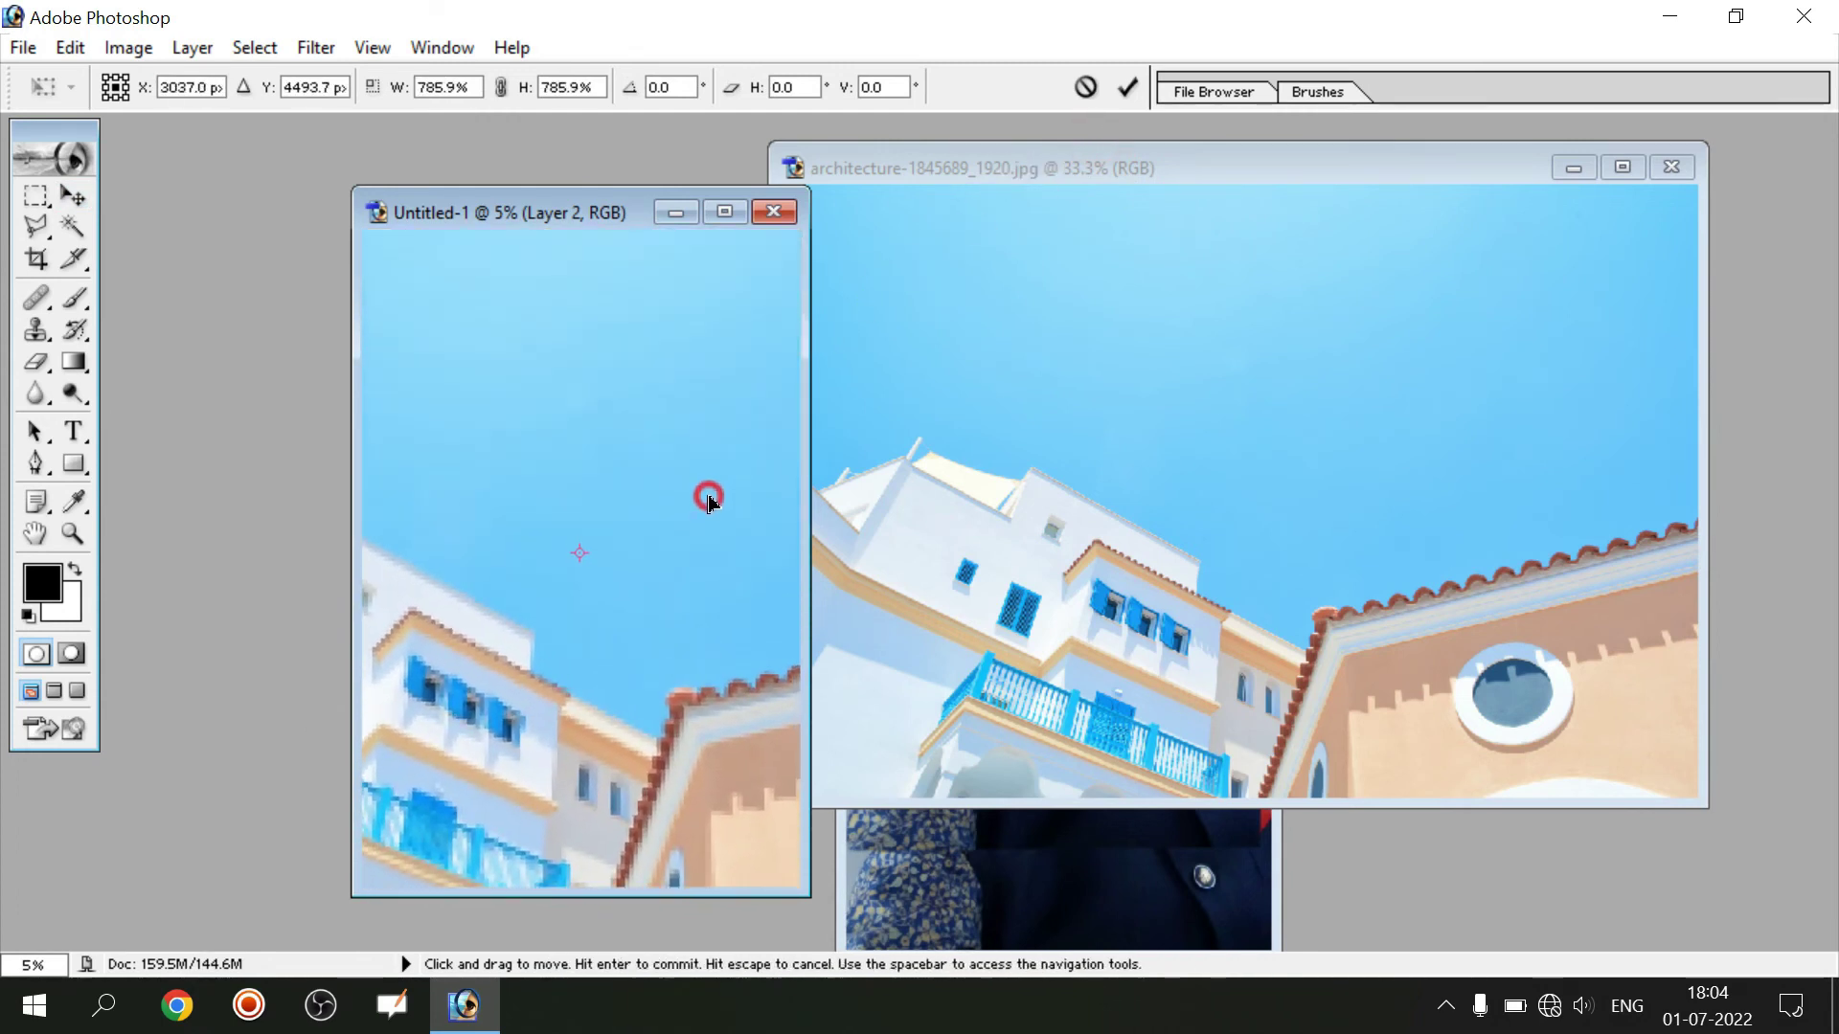
double_click(670, 495)
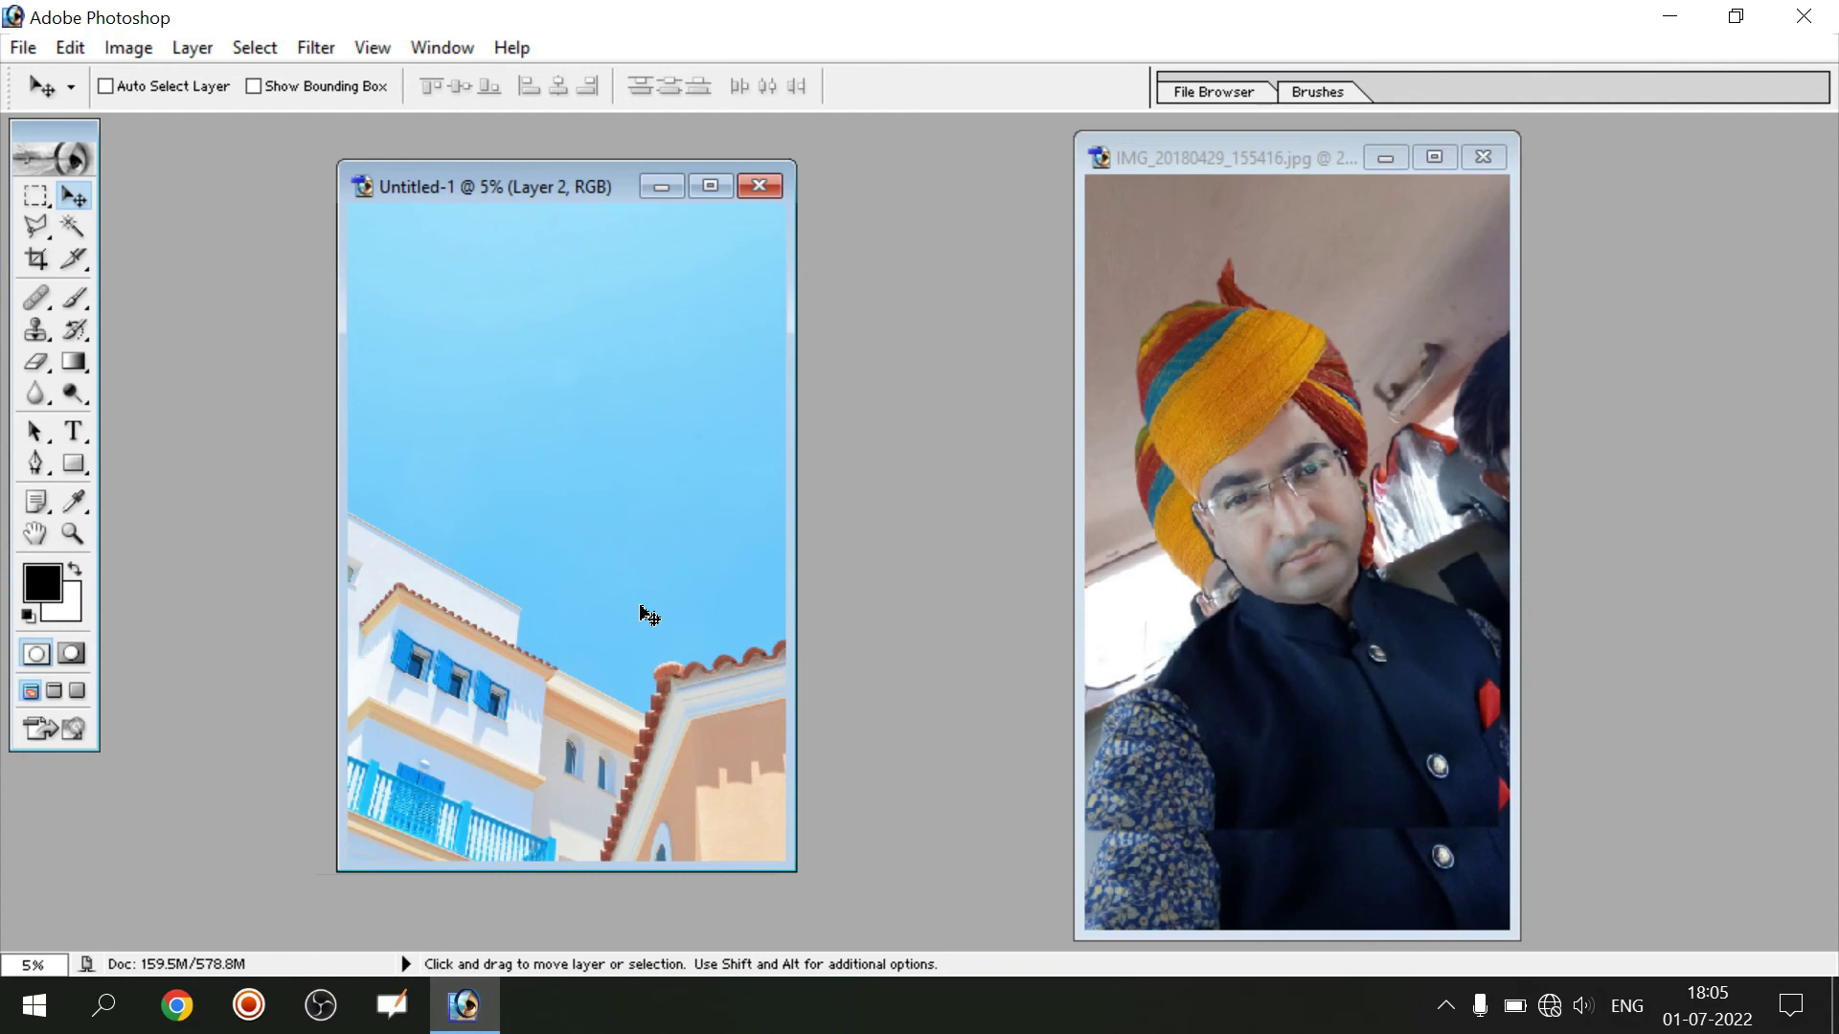
Show the Layers panel and move Layer 1 above Layer 2
key("F7")
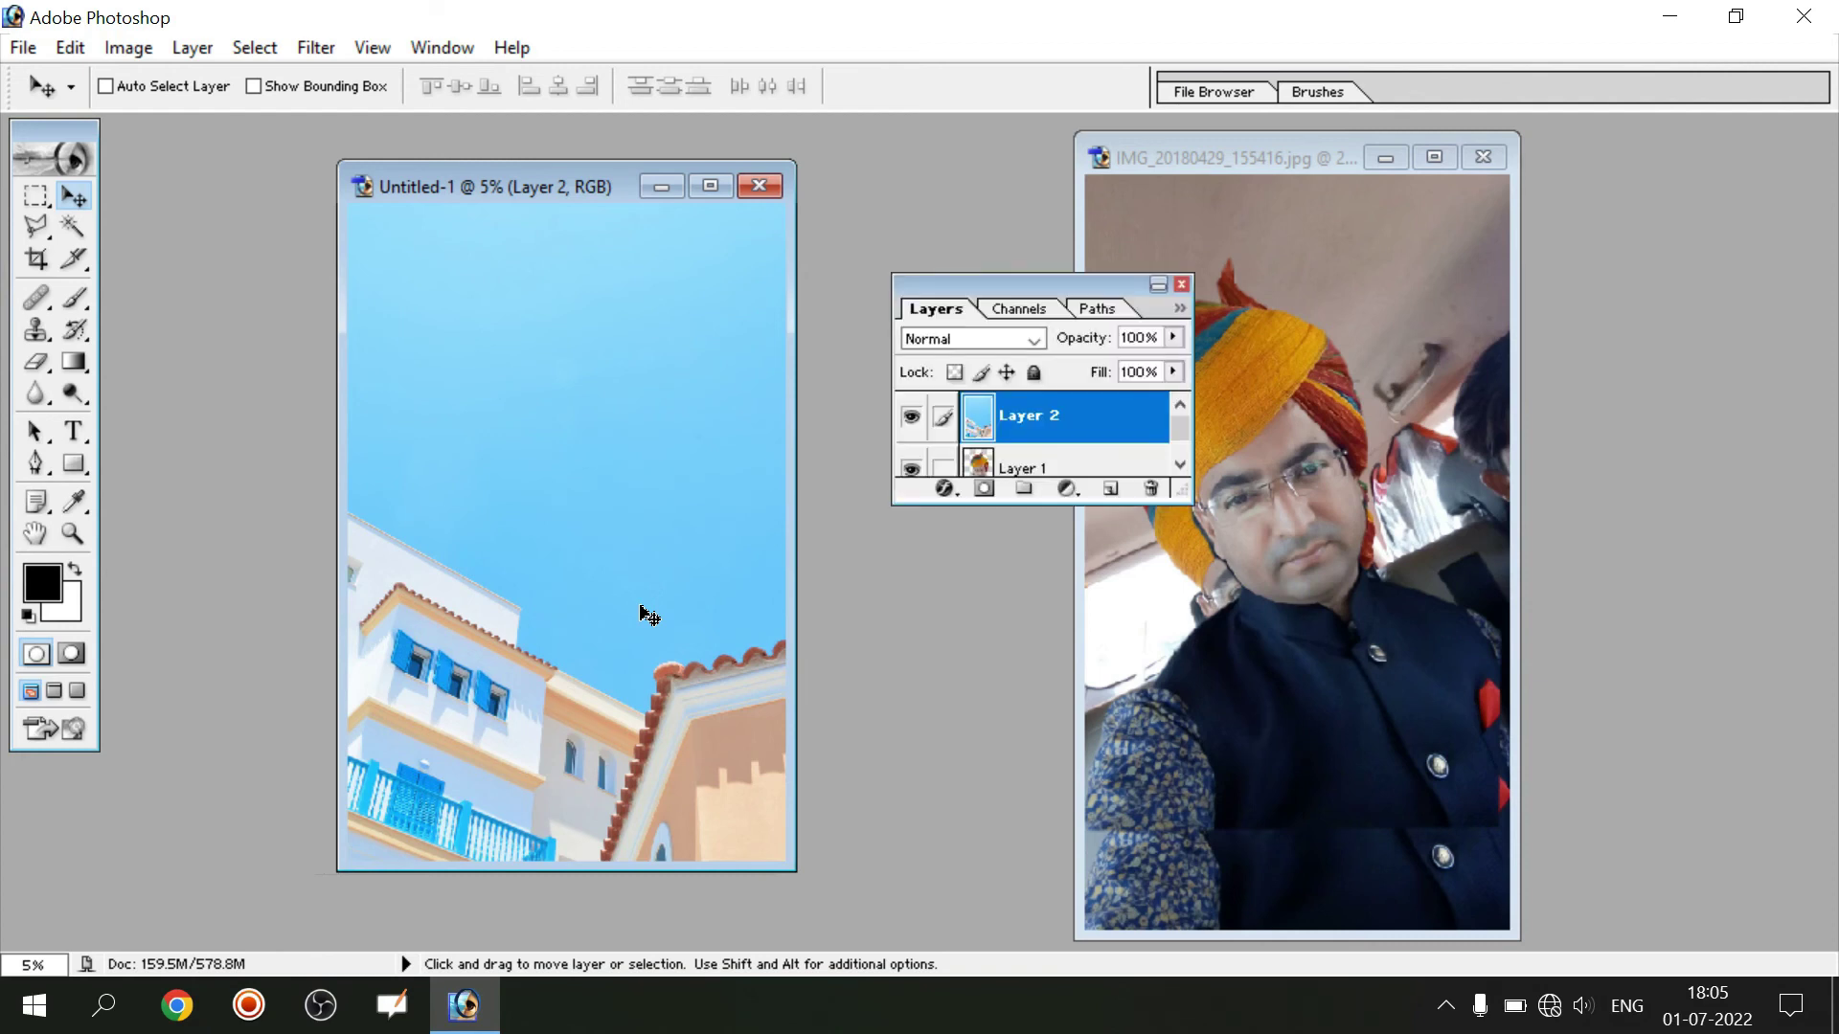
left_click_drag(1048, 505, 1050, 648)
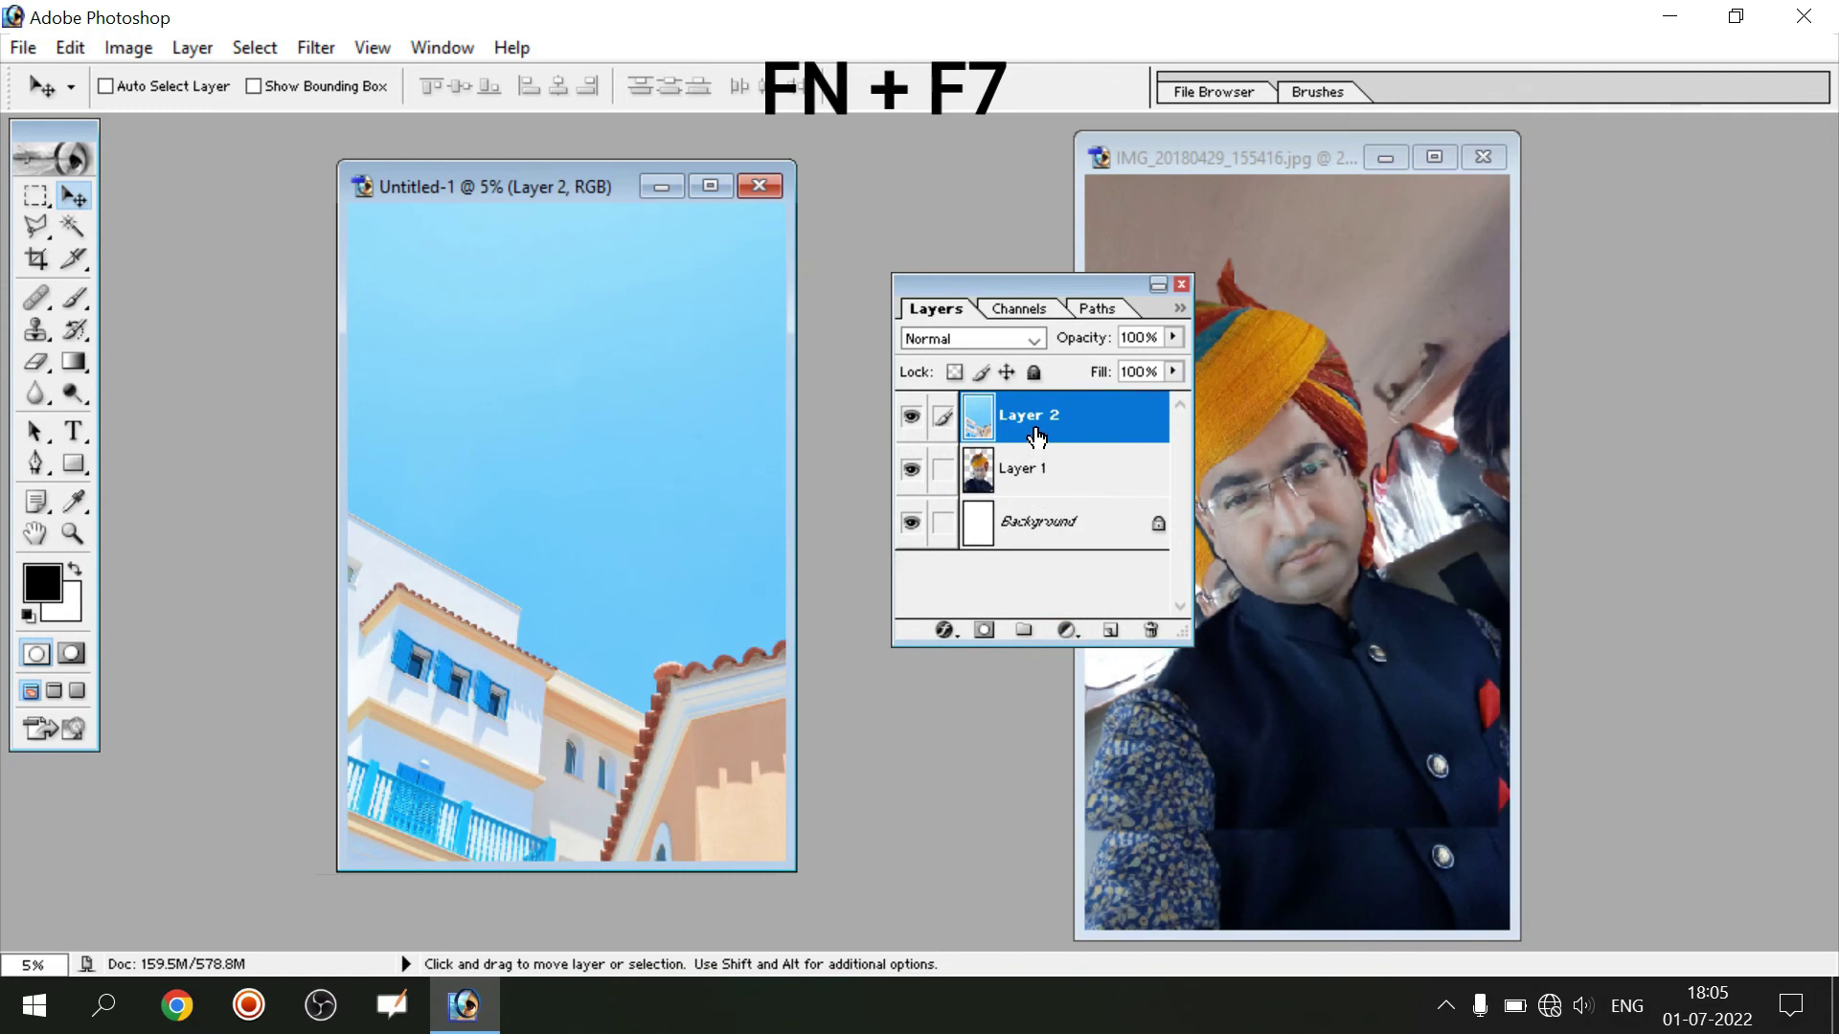
left_click(1056, 479)
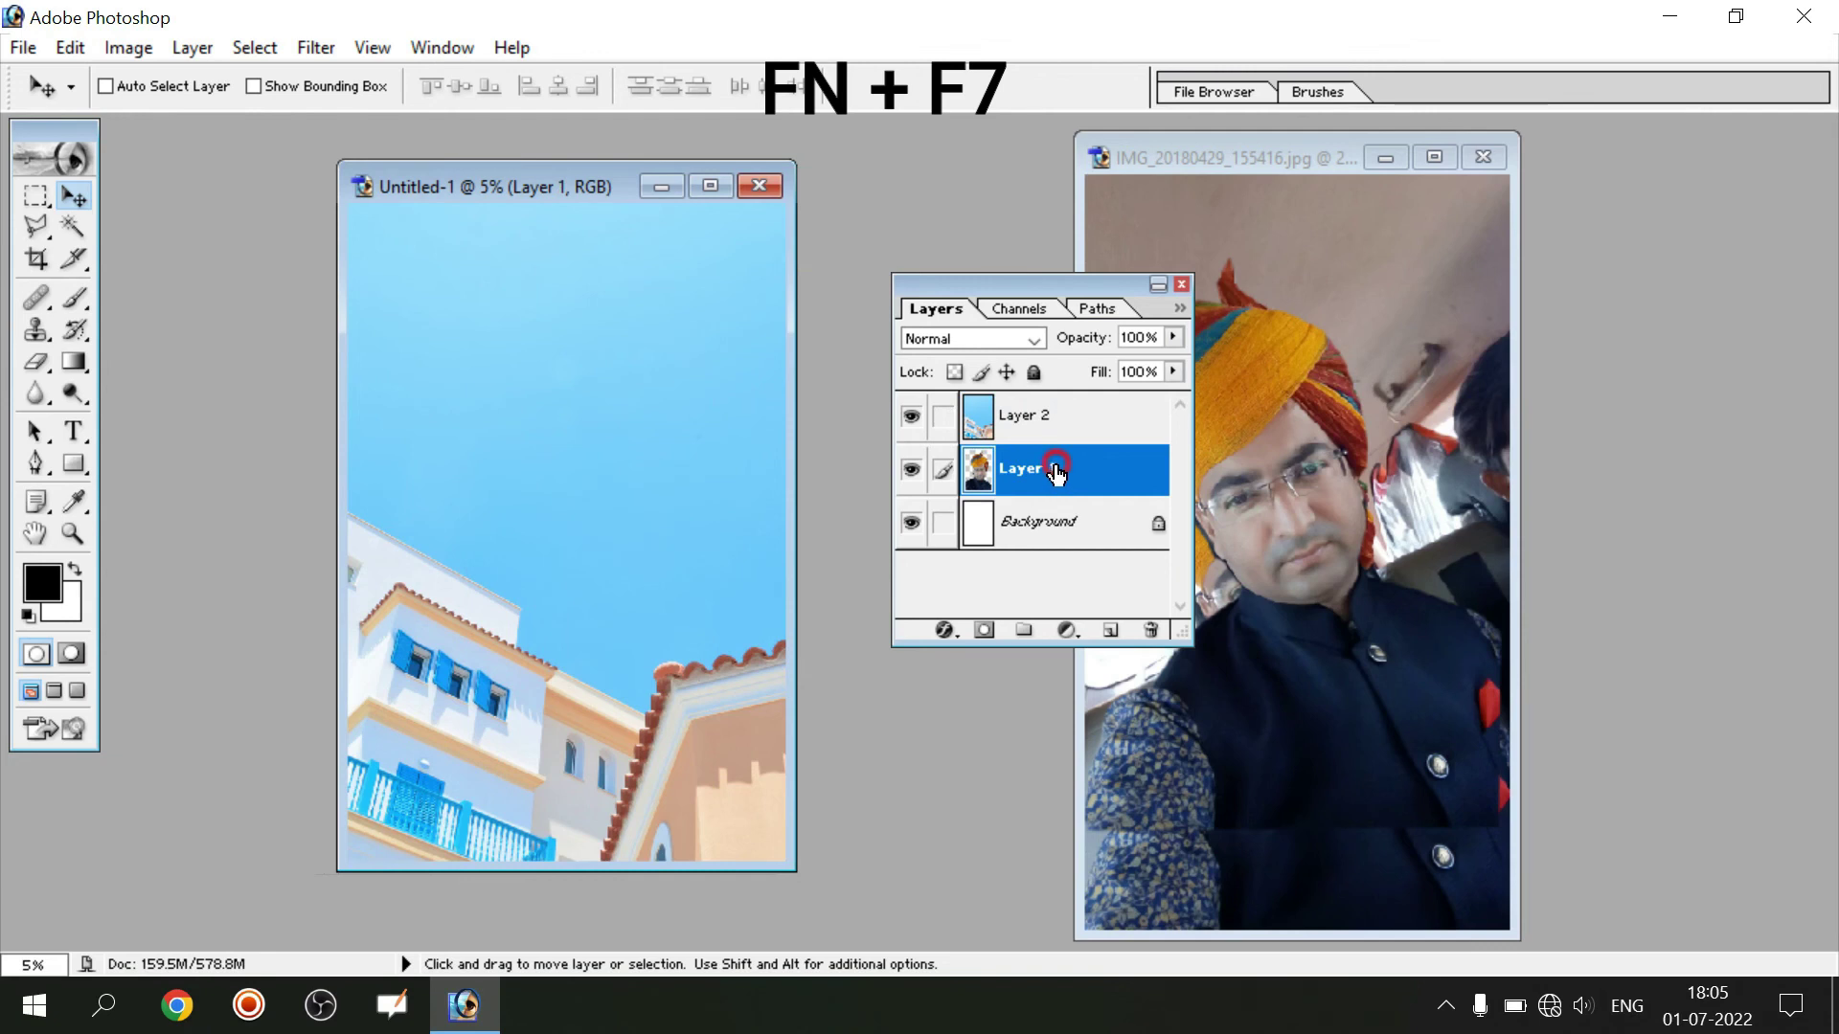
left_click_drag(1056, 472, 1058, 419)
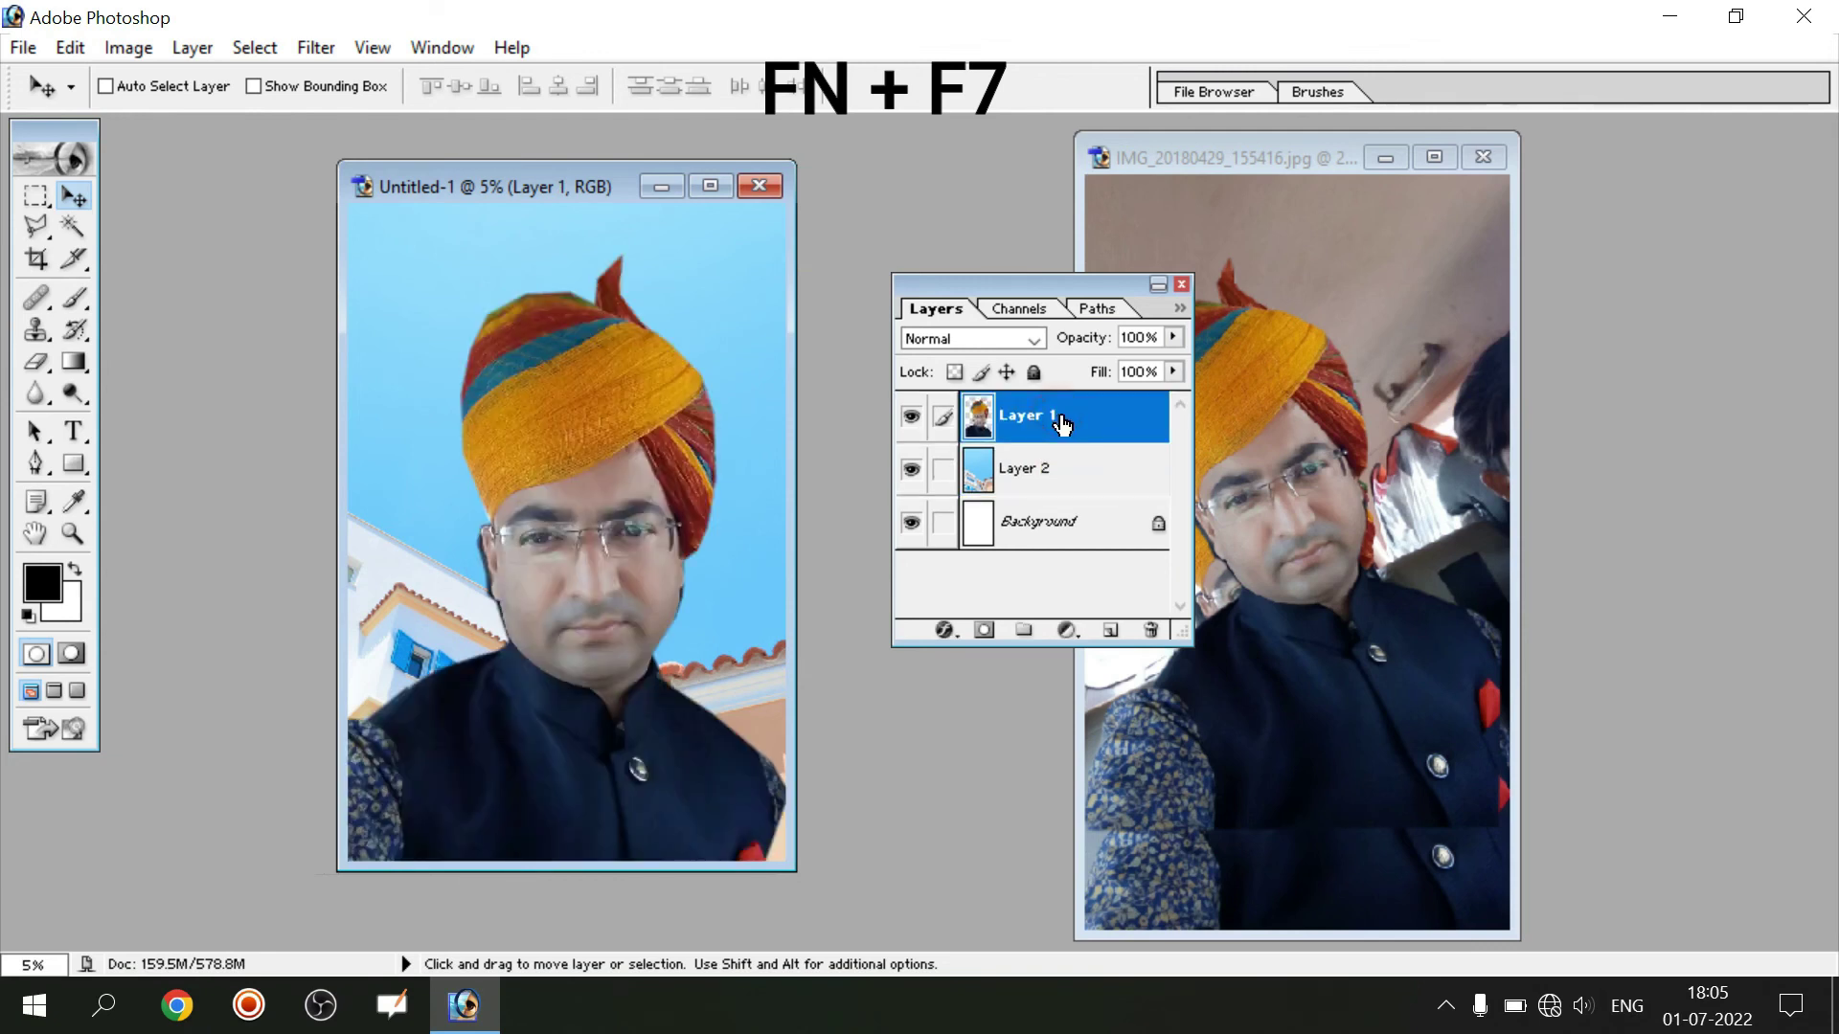